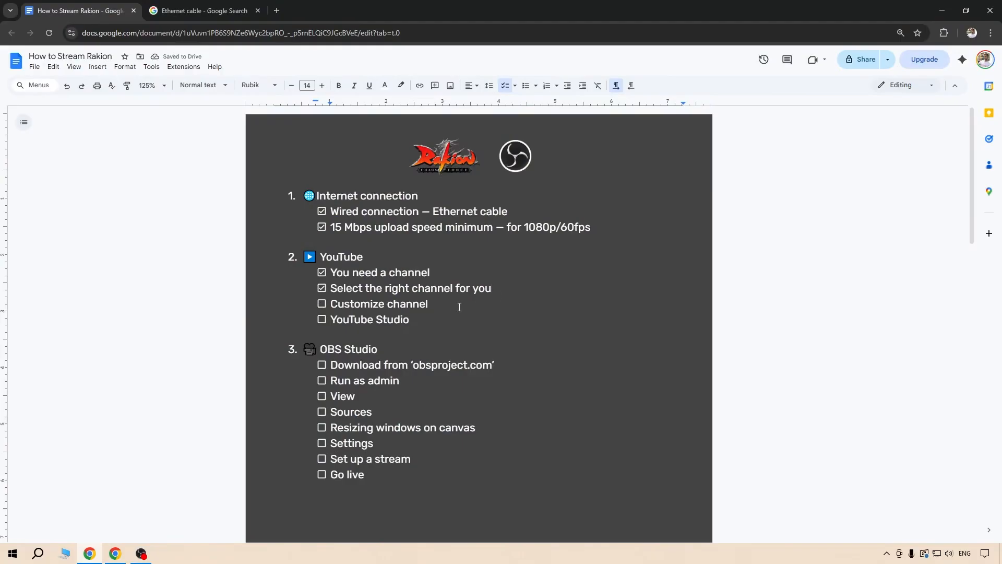
Switch from the checklist's "Customize channel" item to the YouTube channel page and open its channel customization.
{"action": "left_click_drag", "start_coordinate": [460, 307], "coordinate": [326, 310]}
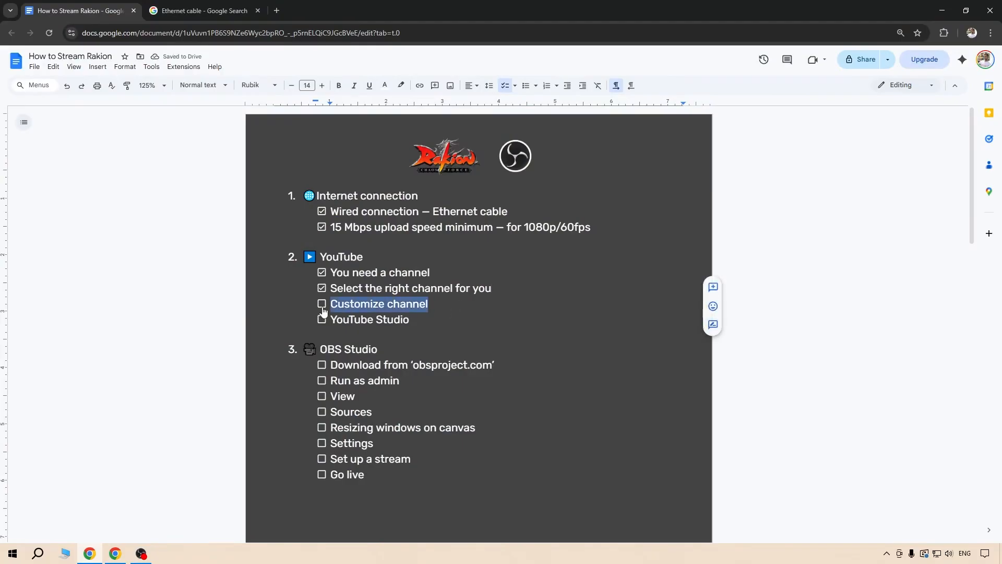
{"action": "left_click", "coordinate": [115, 553]}
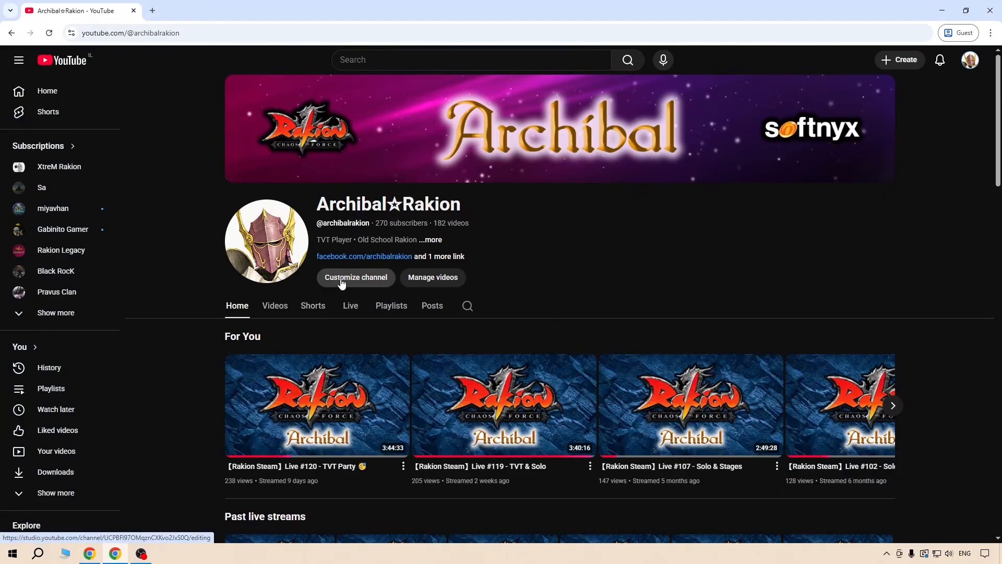
{"action": "left_click", "coordinate": [341, 282]}
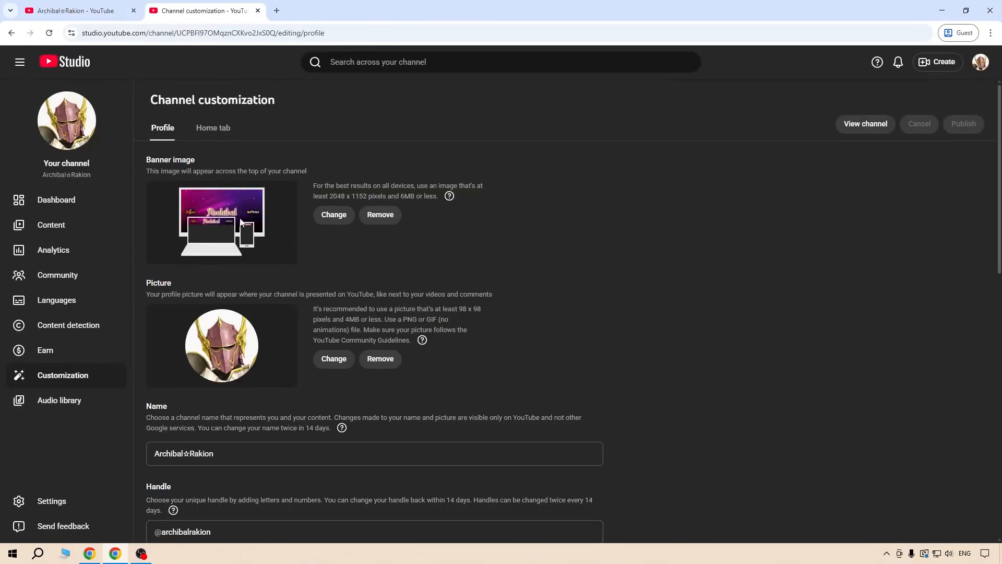
Examine the channel's profile settings, including banner image, picture, name, handle and description.
{"action": "scroll", "coordinate": [240, 350], "scroll_direction": "down", "scroll_amount": 4}
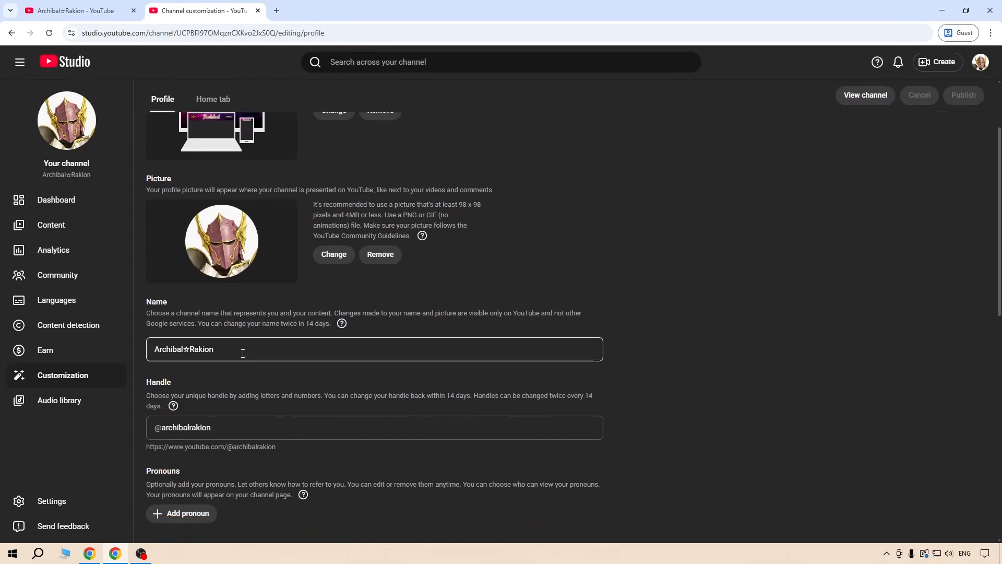
{"action": "double_click", "coordinate": [212, 323]}
{"action": "left_click", "coordinate": [264, 321]}
{"action": "scroll", "coordinate": [474, 324], "scroll_direction": "down", "scroll_amount": 1}
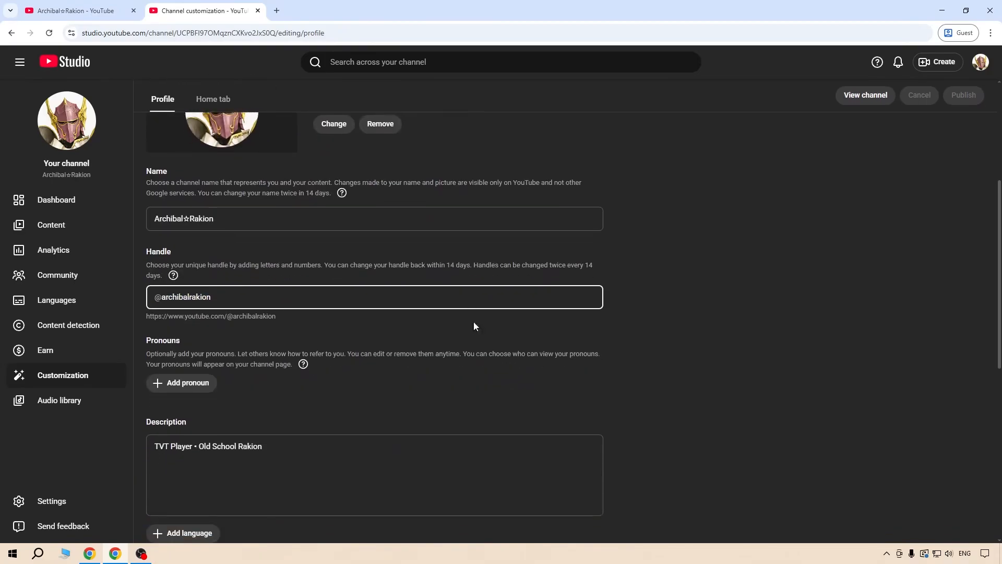
{"action": "left_click_drag", "start_coordinate": [329, 421], "coordinate": [162, 419]}
{"action": "scroll", "coordinate": [629, 302], "scroll_direction": "up", "scroll_amount": 5}
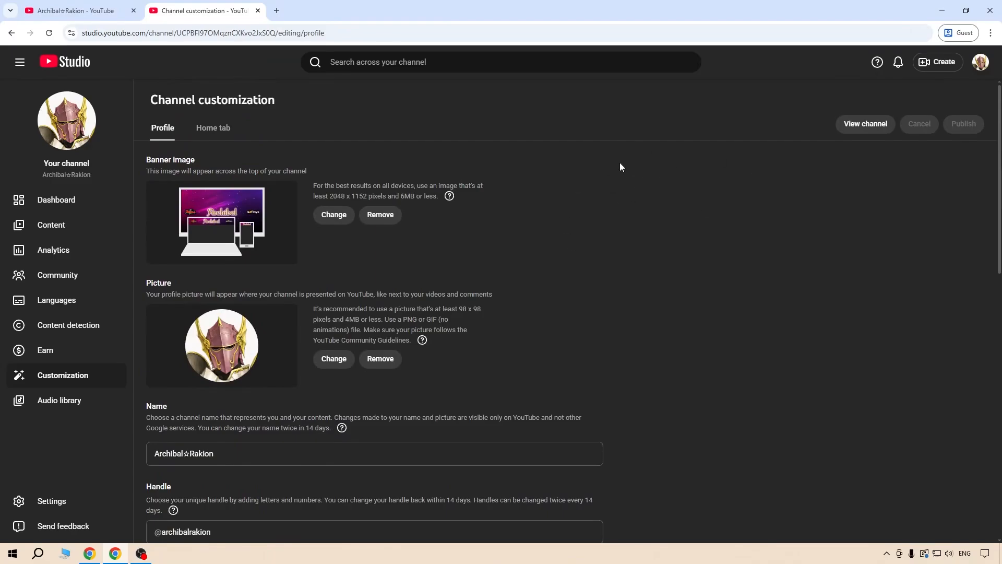
Return to the How to Stream Rakion checklist in Google Docs and mark "Customize channel" as done.
{"action": "left_click", "coordinate": [83, 10]}
{"action": "left_click", "coordinate": [90, 553]}
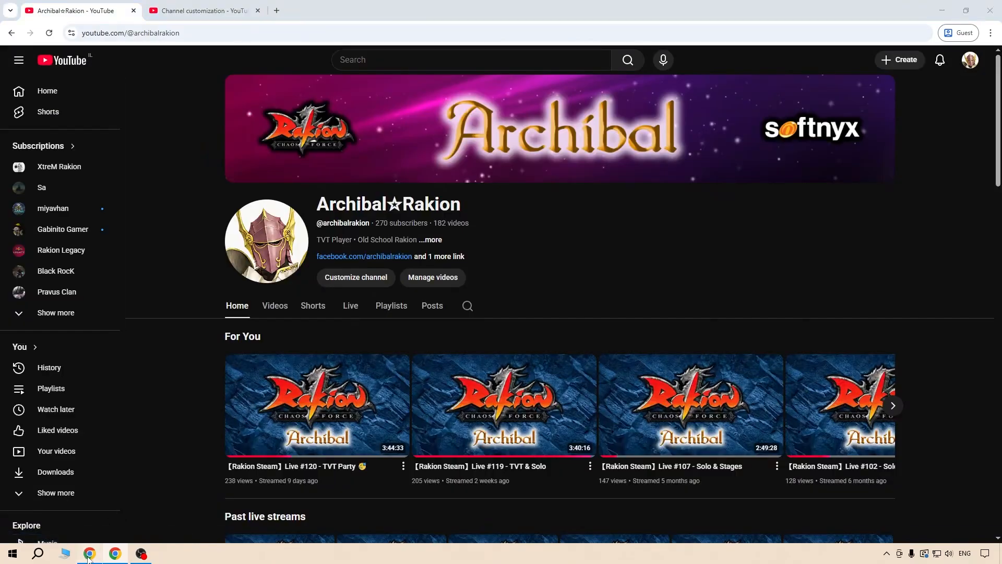
{"action": "left_click", "coordinate": [321, 303]}
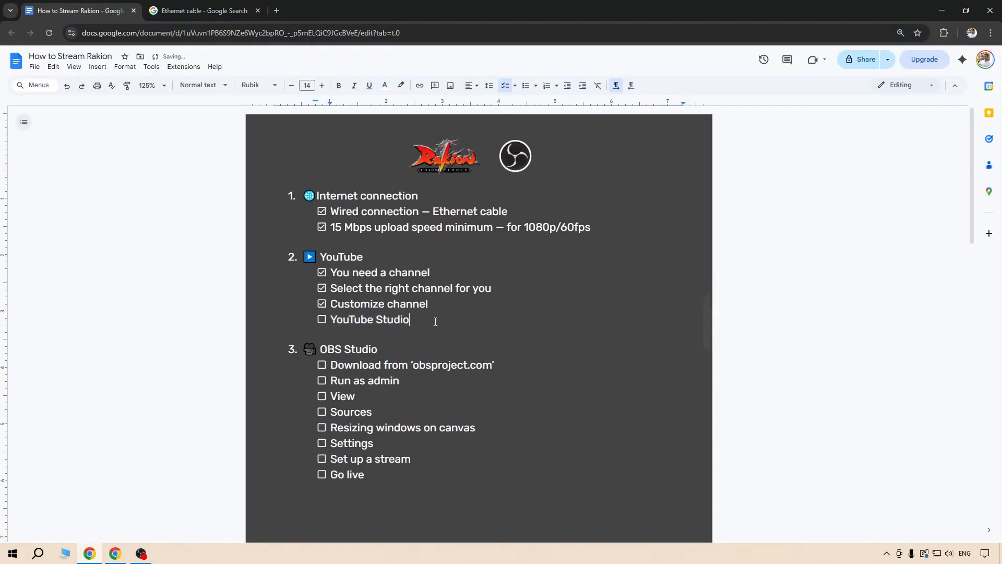
Open the channel's video management page in YouTube Studio and close the channel customization page.
{"action": "left_click_drag", "start_coordinate": [430, 319], "coordinate": [330, 319]}
{"action": "double_click", "coordinate": [352, 320]}
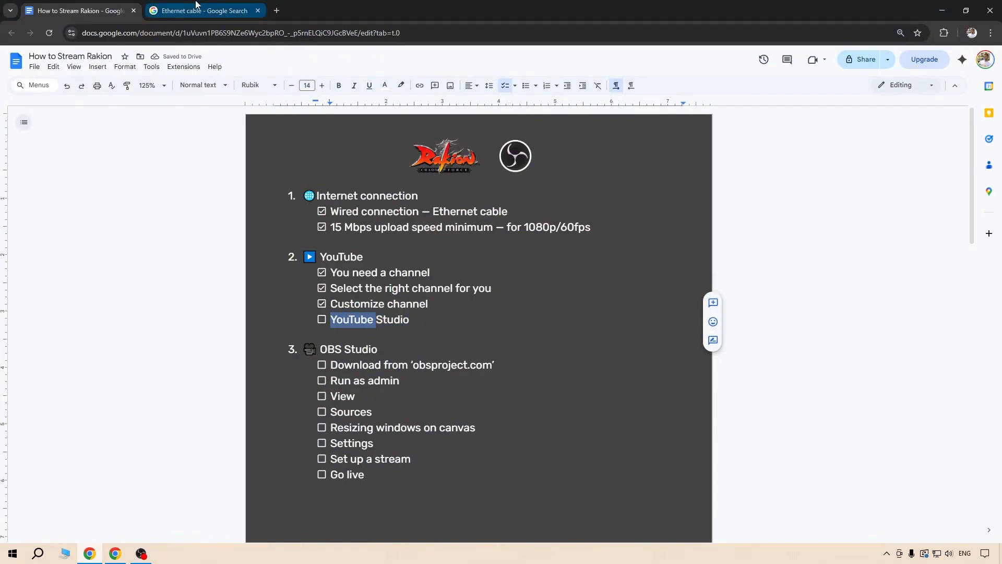
{"action": "left_click", "coordinate": [122, 551]}
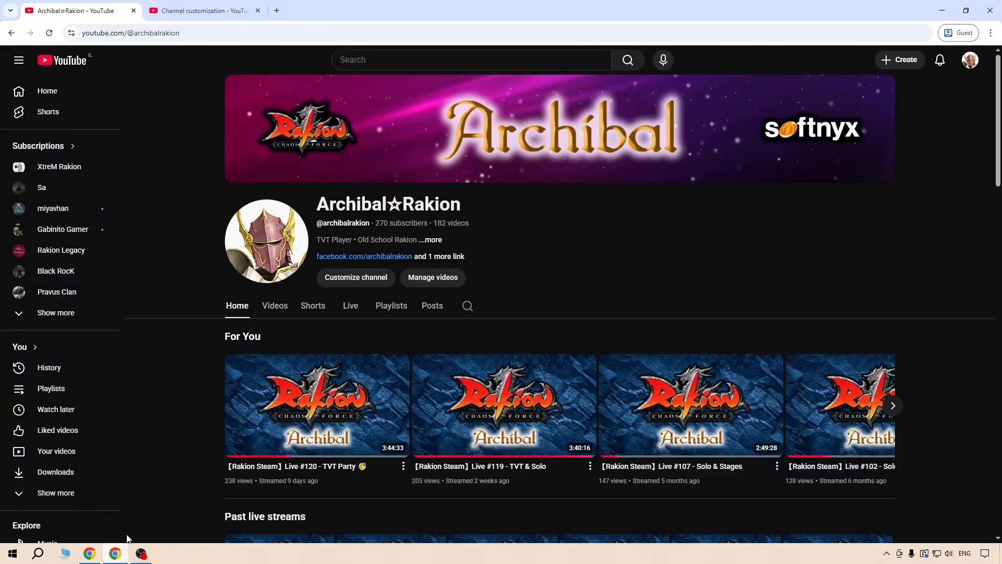
{"action": "left_click", "coordinate": [421, 282]}
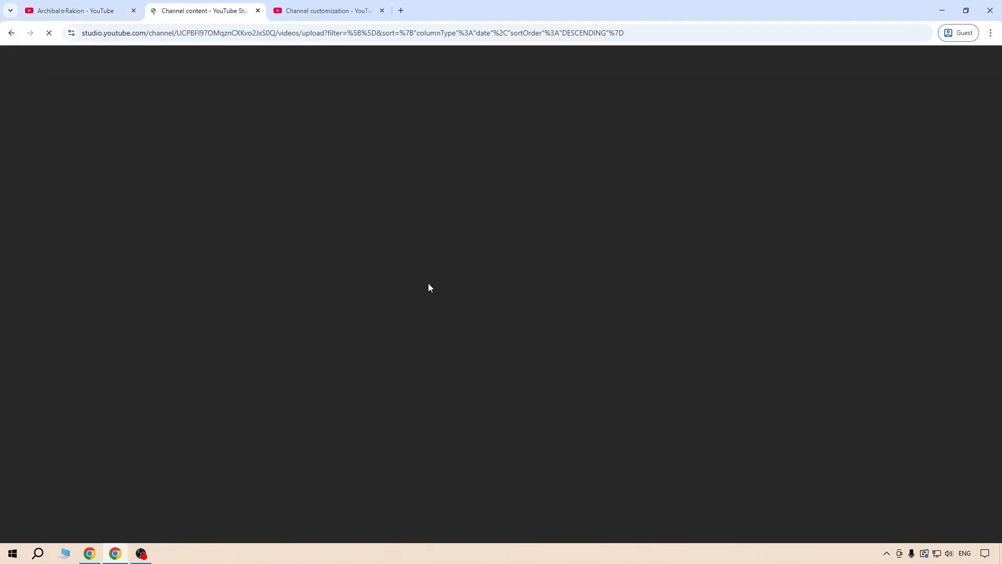
{"action": "left_click", "coordinate": [381, 10]}
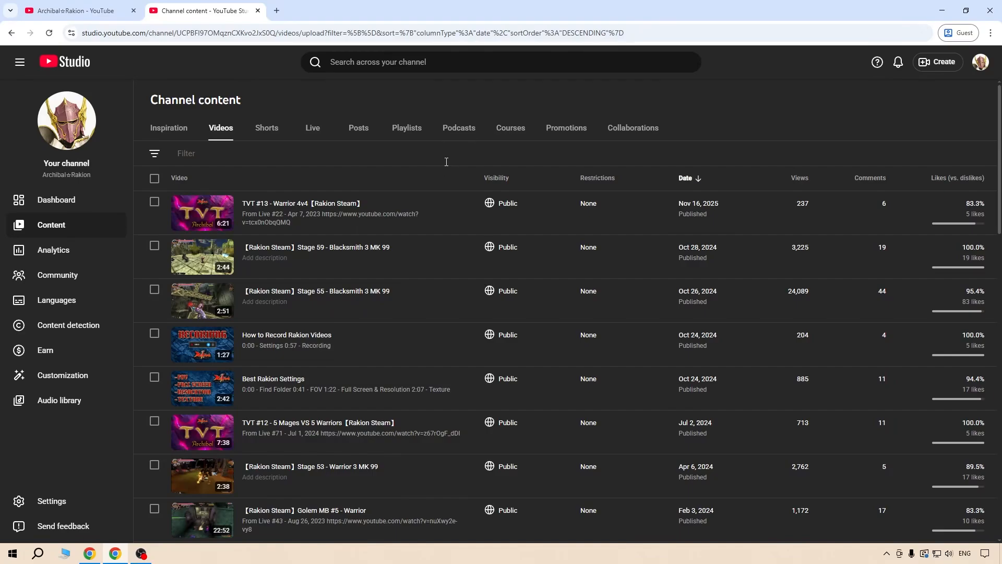
Examine the channel's Shorts and Live content, including the visibility choices and further options of the Live #120 stream.
{"action": "left_click", "coordinate": [266, 129]}
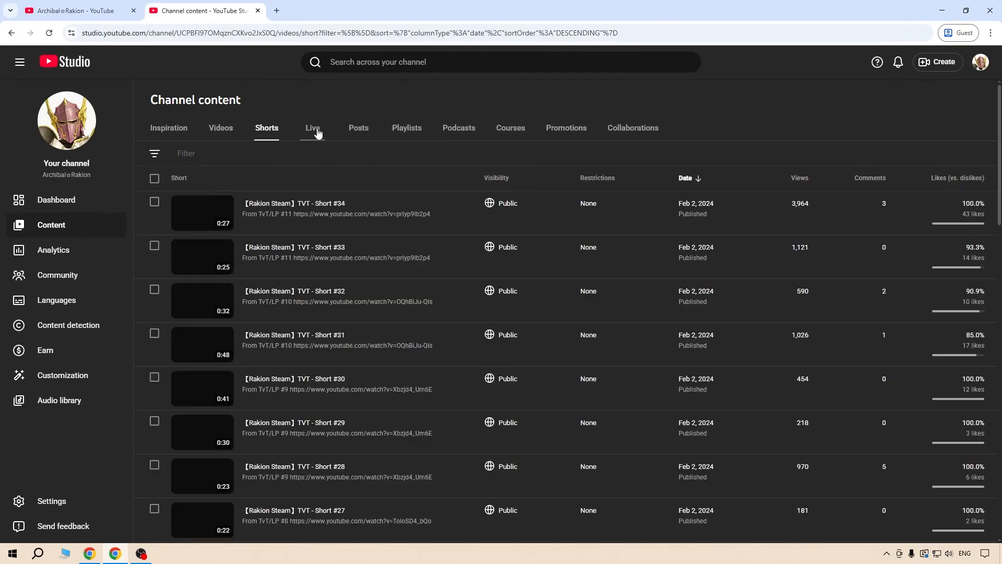
{"action": "left_click", "coordinate": [313, 129]}
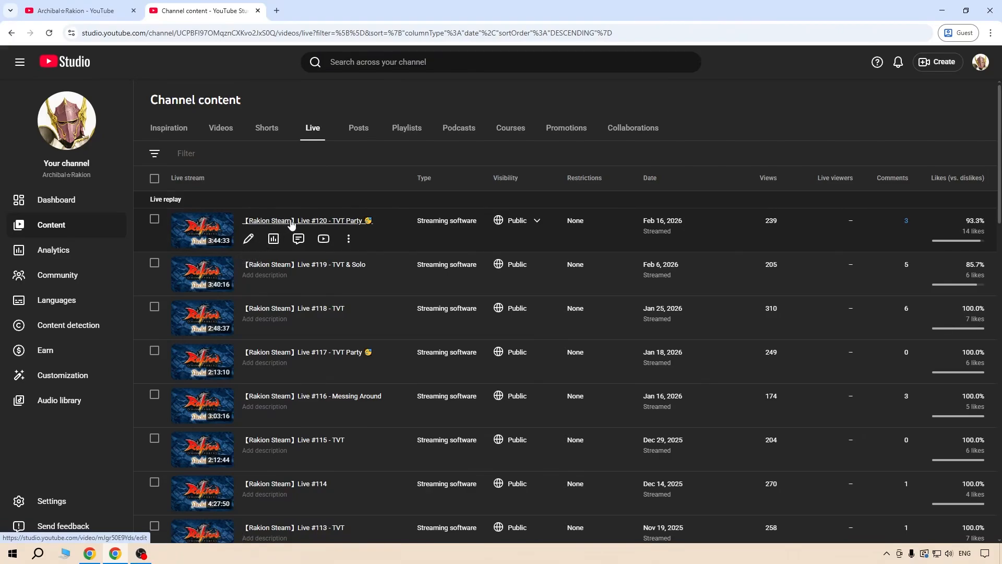
{"action": "left_click", "coordinate": [536, 221]}
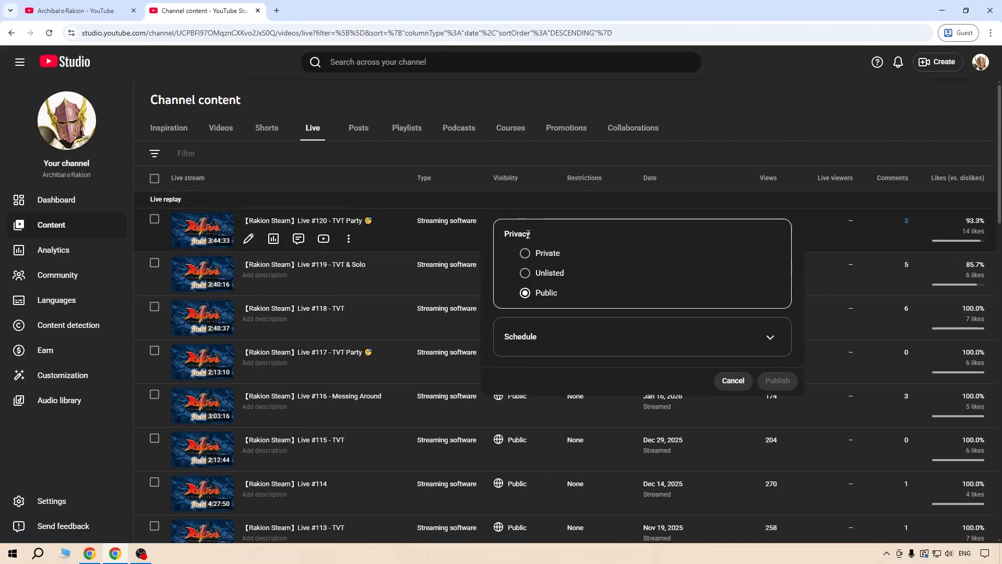
{"action": "left_click", "coordinate": [731, 380]}
{"action": "left_click", "coordinate": [349, 239]}
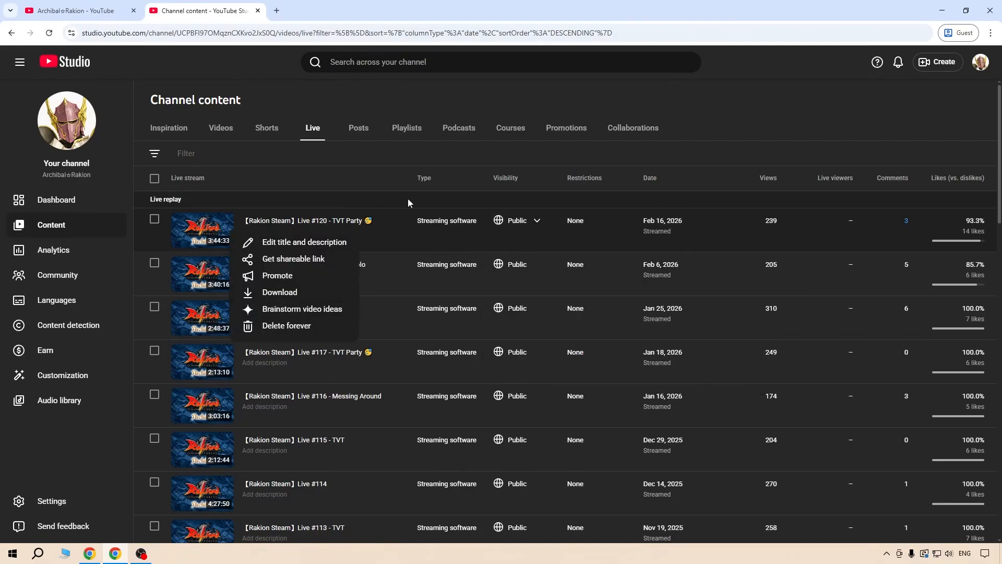
{"action": "left_click", "coordinate": [377, 175]}
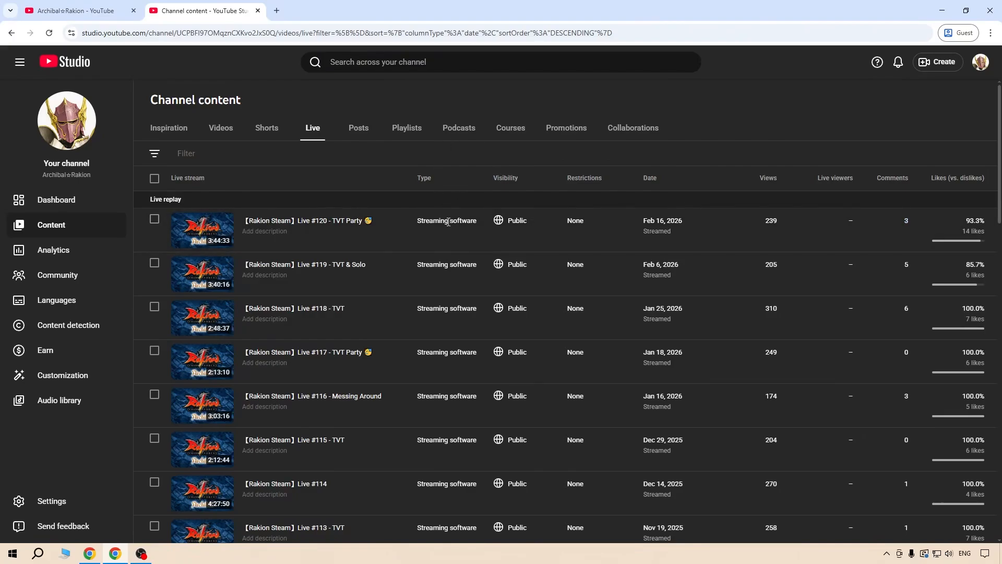
Mark "YouTube Studio" as done in the How to Stream Rakion checklist and move on to the OBS Studio section.
{"action": "left_click", "coordinate": [321, 319]}
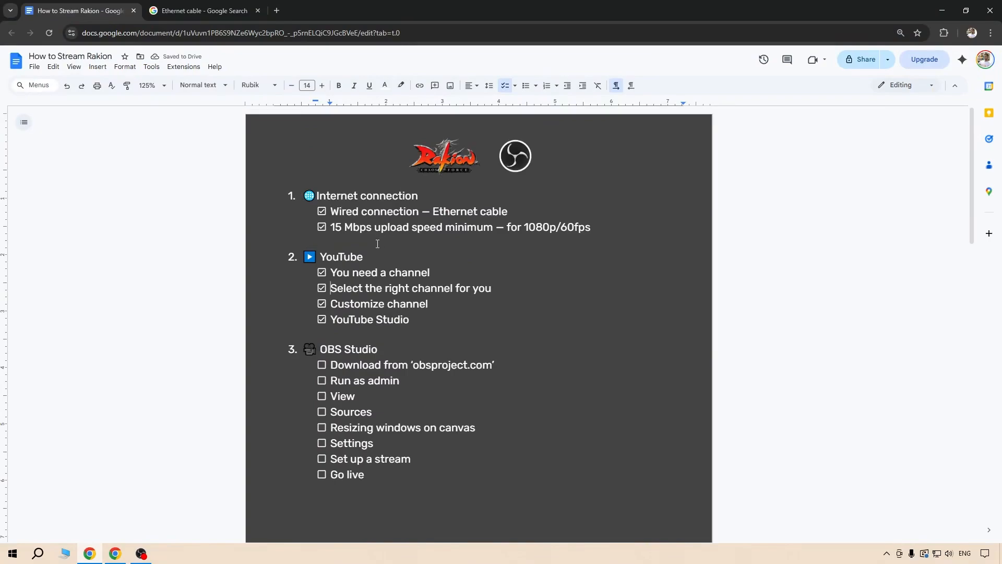
{"action": "scroll", "coordinate": [378, 243], "scroll_direction": "down", "scroll_amount": 1}
{"action": "triple_click", "coordinate": [403, 300]}
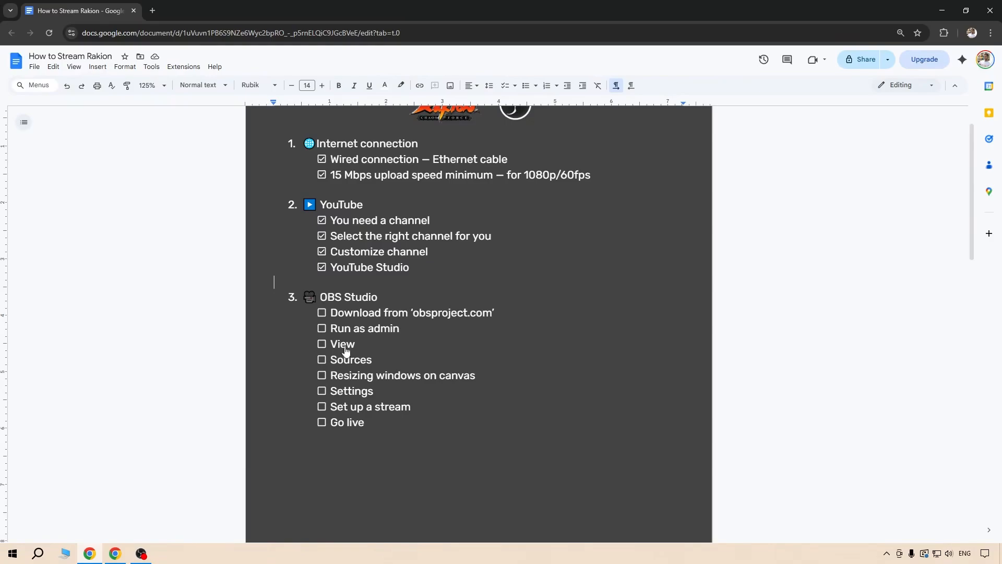
Download the Windows installer of OBS Studio from obsproject.com, as named in the checklist.
{"action": "left_click", "coordinate": [493, 313]}
{"action": "left_click_drag", "start_coordinate": [494, 313], "coordinate": [418, 318]}
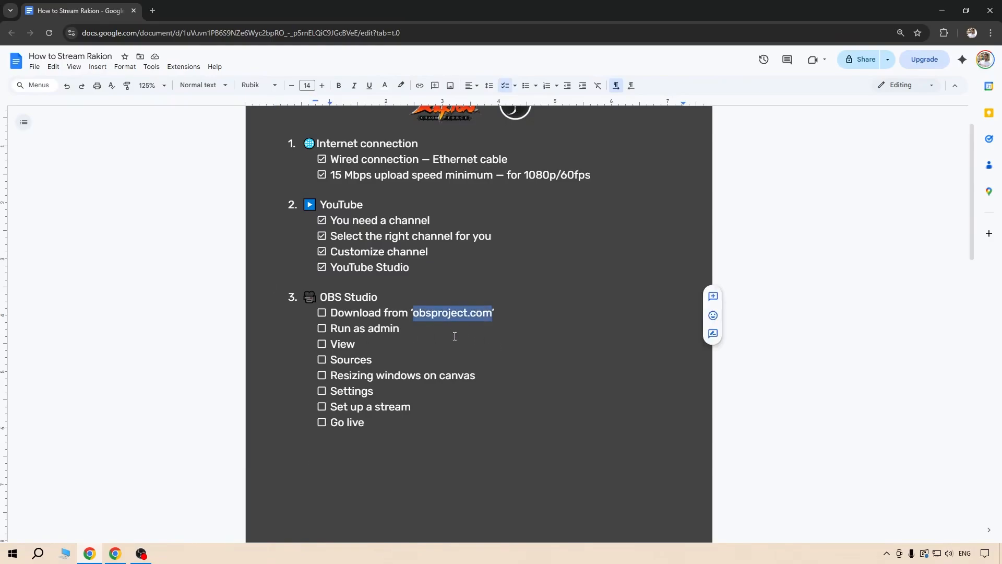
{"action": "left_click", "coordinate": [122, 548]}
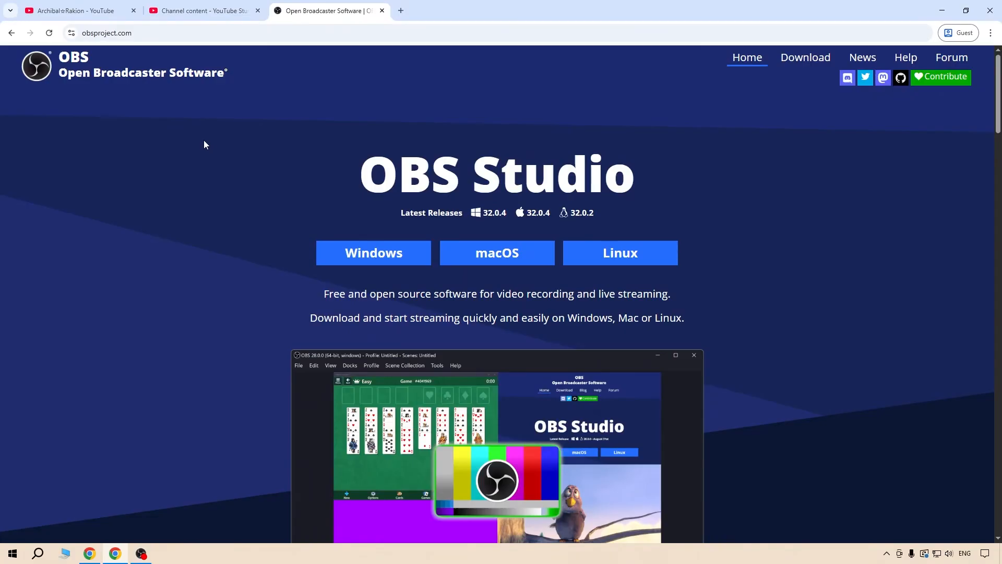
{"action": "left_click", "coordinate": [357, 260]}
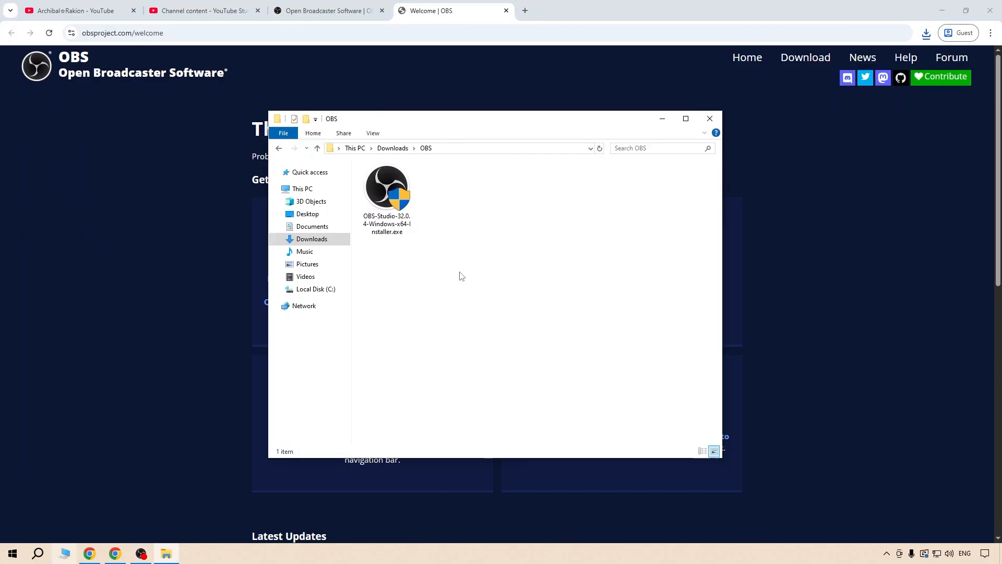
{"action": "left_click", "coordinate": [390, 232]}
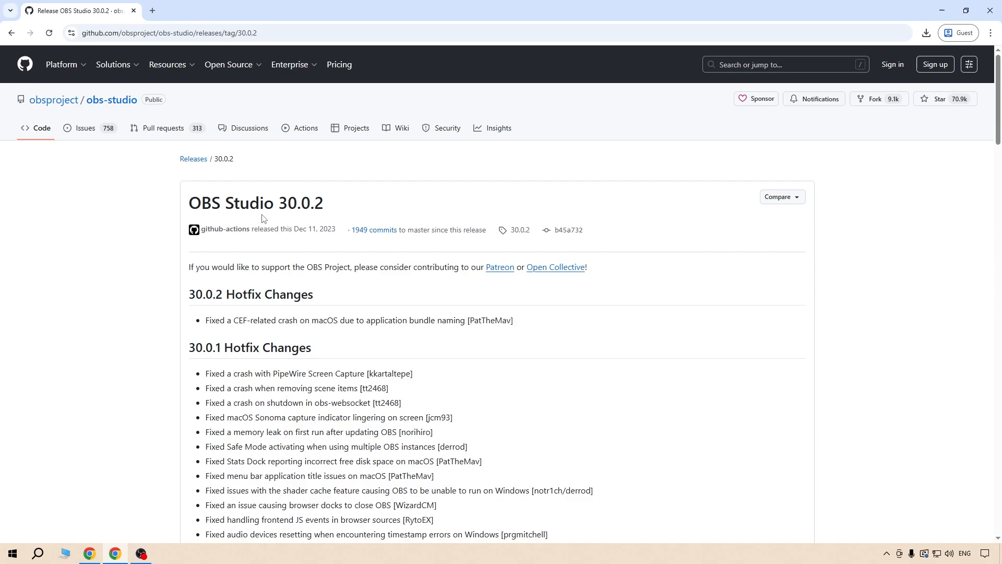
Examine the OBS Studio 30.0.2 release page on GitHub, from the version number down through the release notes.
{"action": "left_click_drag", "start_coordinate": [279, 207], "coordinate": [338, 209]}
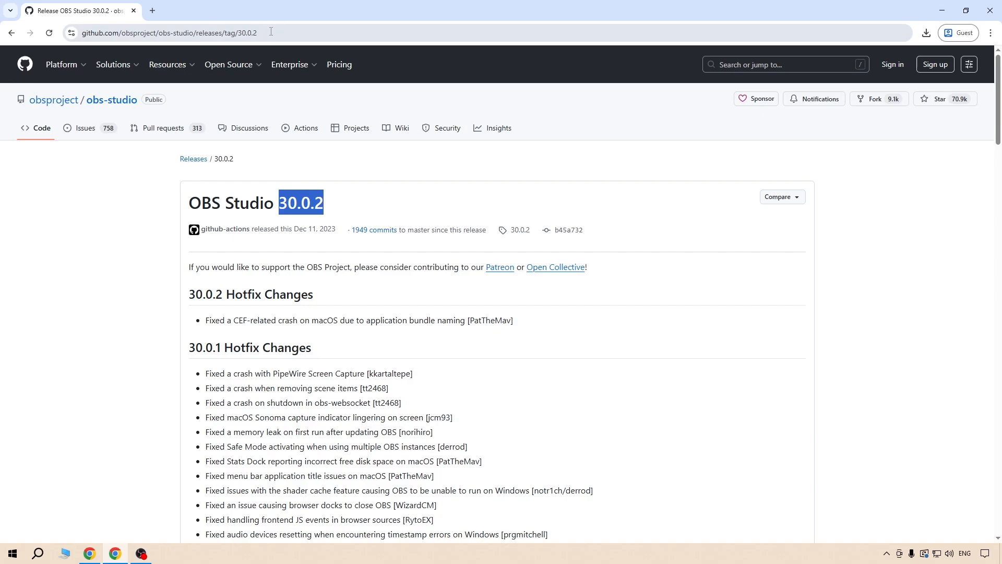
{"action": "scroll", "coordinate": [135, 199], "scroll_direction": "down", "scroll_amount": 20}
{"action": "scroll", "coordinate": [135, 199], "scroll_direction": "down", "scroll_amount": 9}
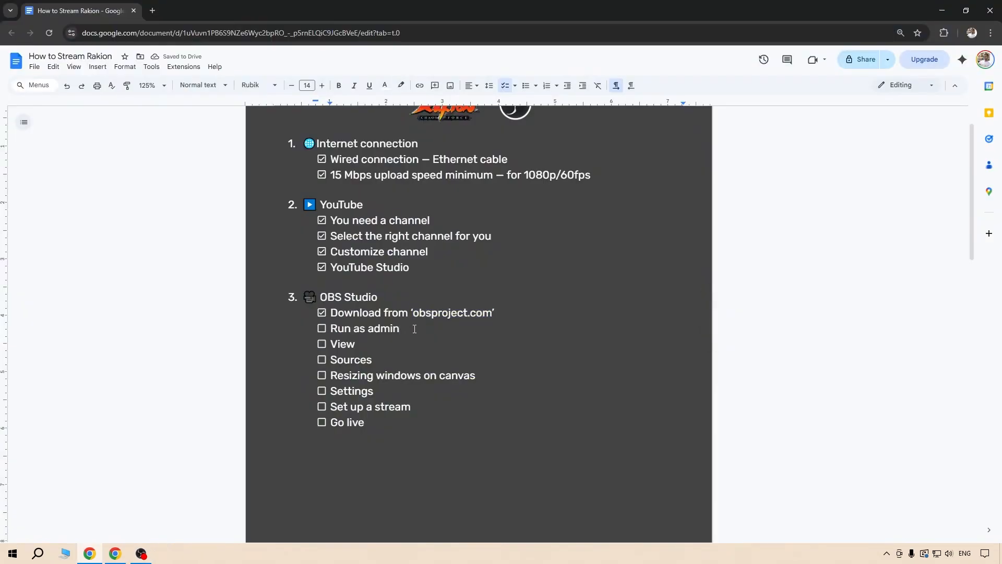
{"action": "left_click_drag", "start_coordinate": [418, 329], "coordinate": [327, 330]}
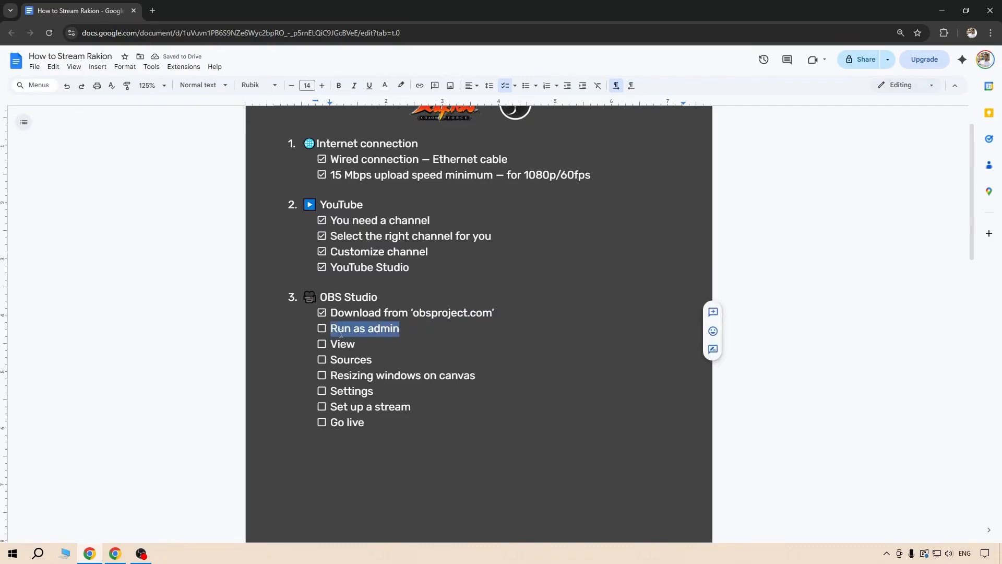
{"action": "left_click_drag", "start_coordinate": [418, 329], "coordinate": [340, 331]}
{"action": "left_click", "coordinate": [396, 329]}
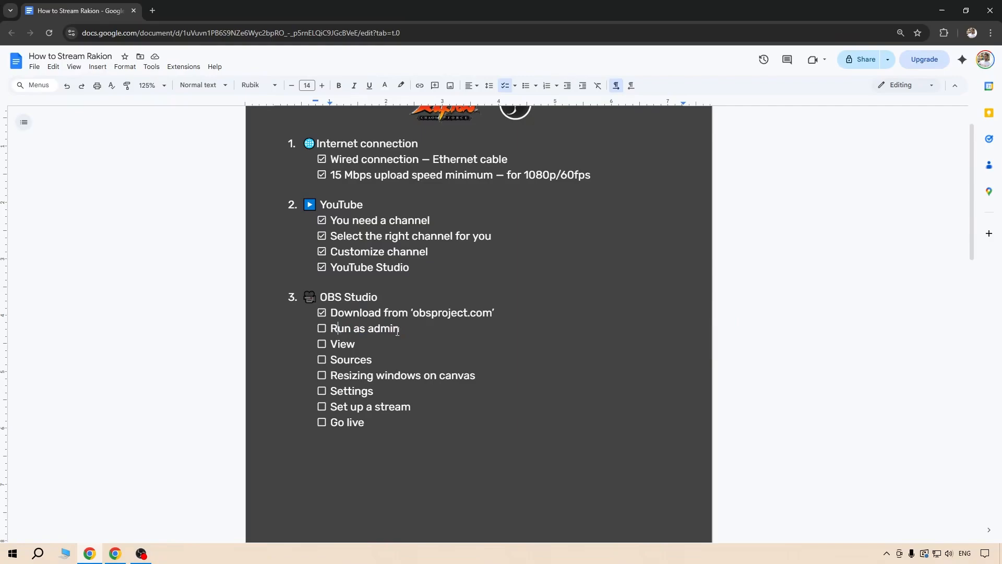
{"action": "left_click_drag", "start_coordinate": [425, 332], "coordinate": [367, 330]}
{"action": "left_click", "coordinate": [412, 327]}
Open the file location of the OBS Studio (64bit) shortcut from the Windows Start menu.
{"action": "left_click", "coordinate": [12, 553]}
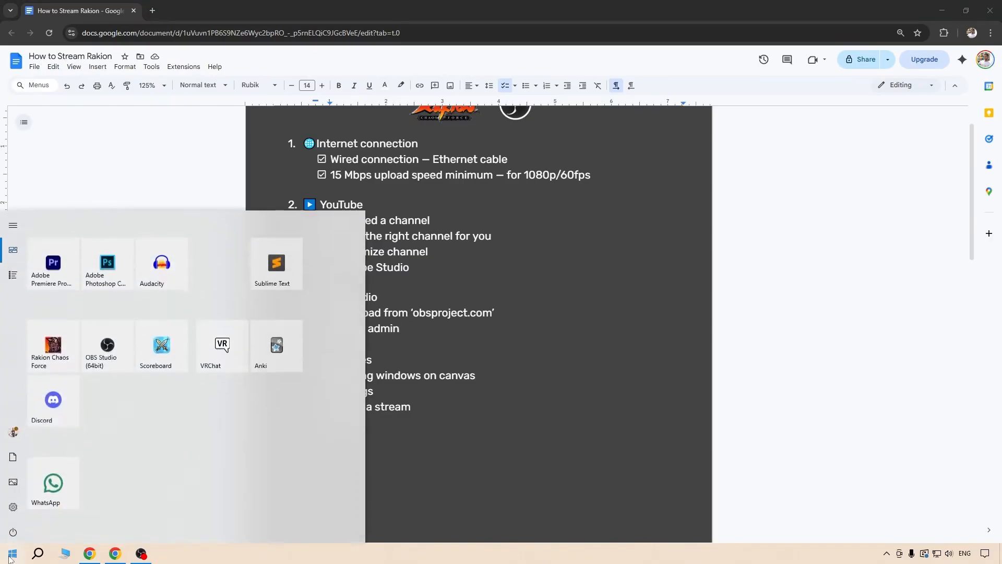
{"action": "right_click", "coordinate": [110, 342]}
{"action": "mouse_move", "coordinate": [163, 387]}
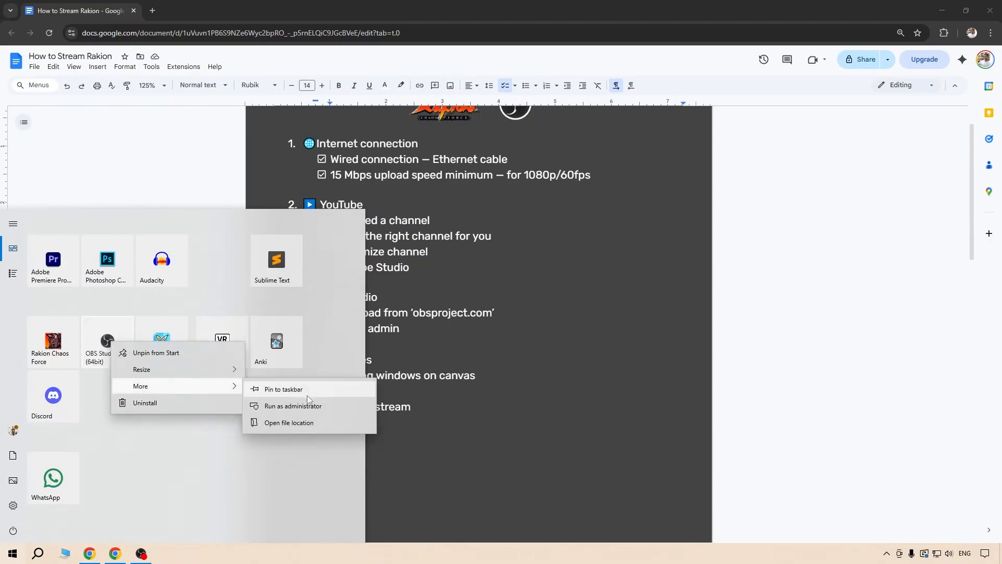
{"action": "left_click", "coordinate": [332, 425]}
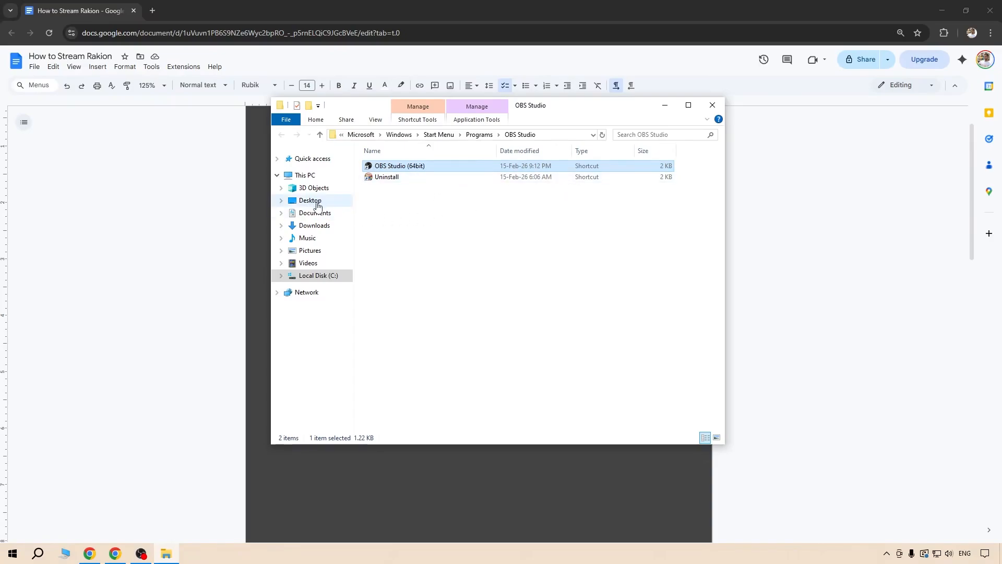
Make sure the OBS Studio (64bit) shortcut's advanced properties have Run as administrator enabled, accept the properties and close the folder.
{"action": "right_click", "coordinate": [427, 166]}
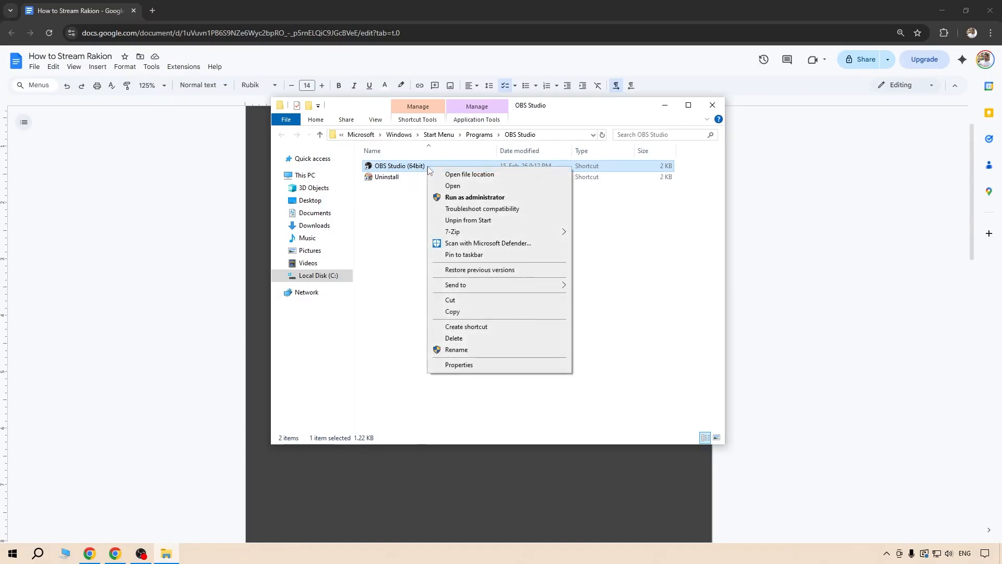
{"action": "left_click", "coordinate": [458, 365]}
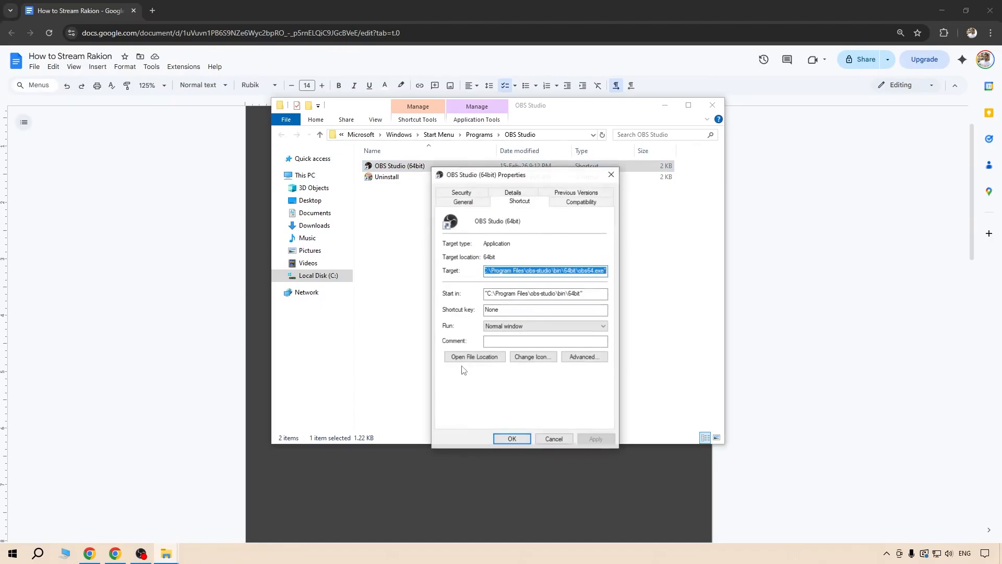
{"action": "left_click", "coordinate": [583, 356]}
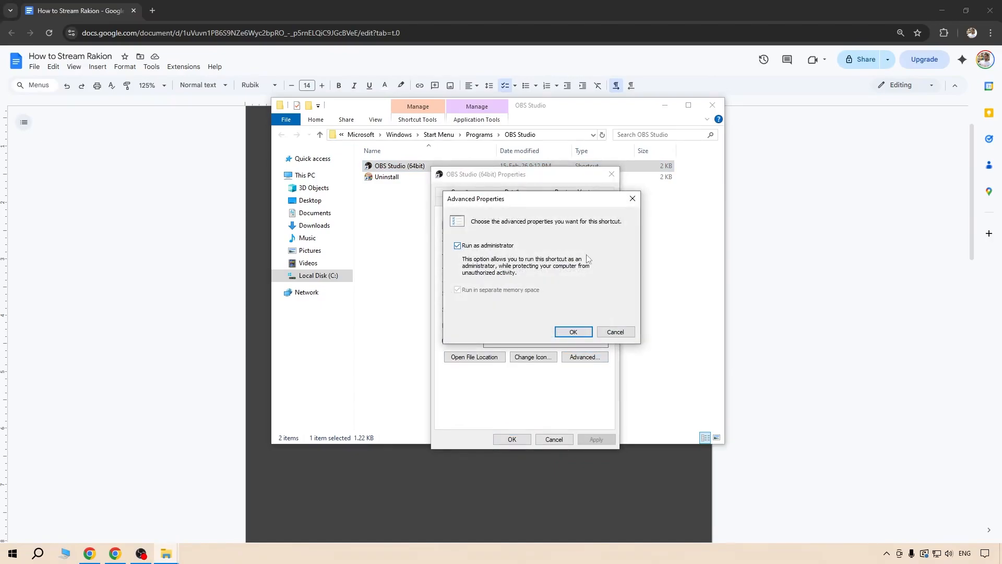
{"action": "left_click", "coordinate": [573, 331]}
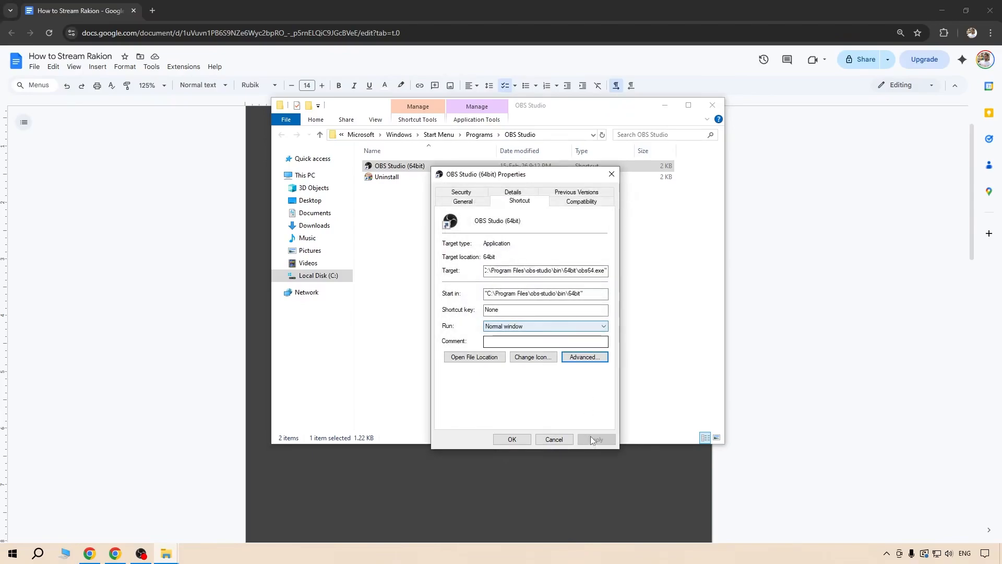
{"action": "left_click", "coordinate": [512, 439]}
{"action": "left_click", "coordinate": [713, 105]}
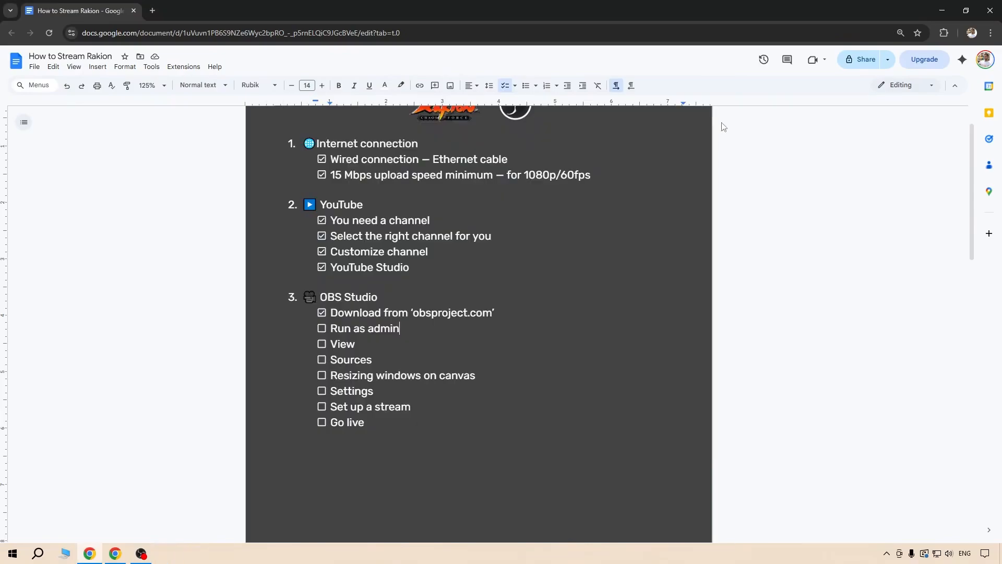
Launch OBS Studio (64bit) from the Windows Start menu and allow it to make changes to the device.
{"action": "left_click", "coordinate": [13, 553]}
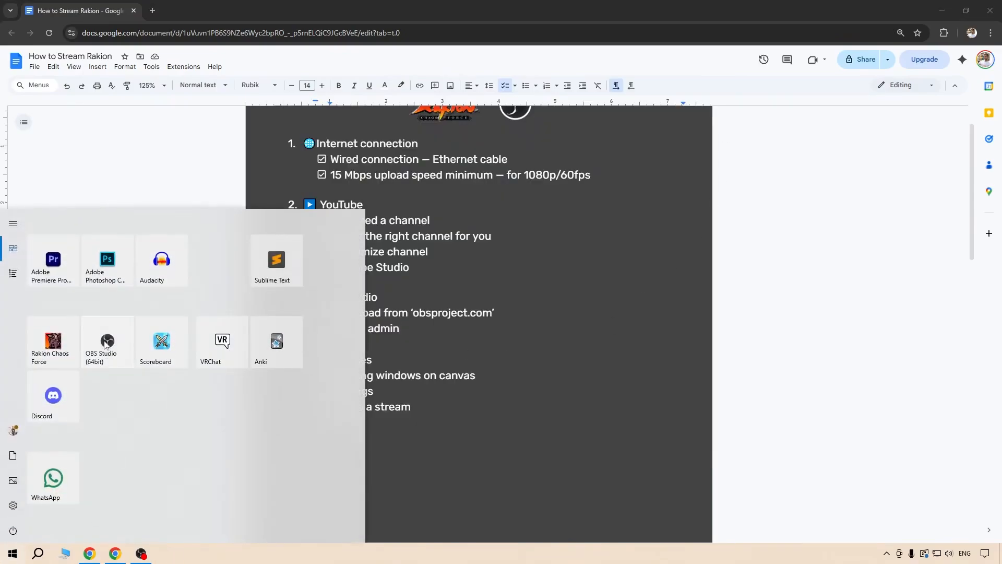
{"action": "left_click", "coordinate": [104, 346]}
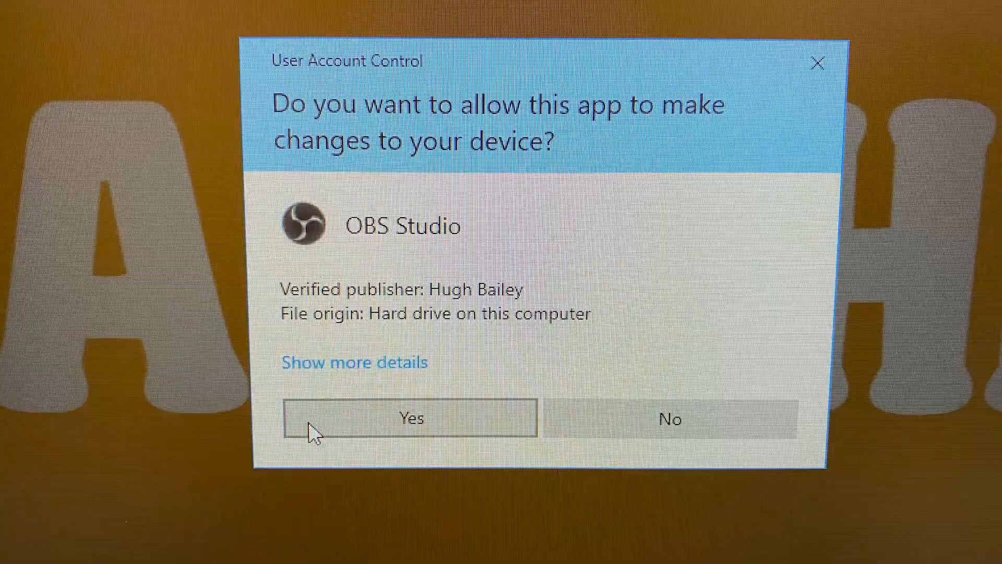
{"action": "left_click", "coordinate": [313, 431]}
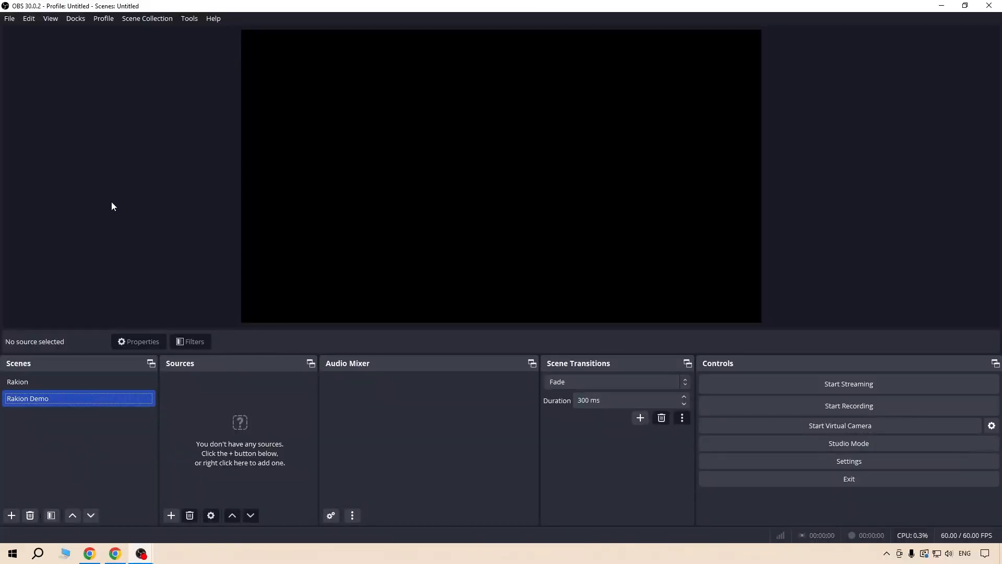
{"action": "left_click", "coordinate": [122, 188]}
Examine the video and audio sources in the Rakion scene and return to the Rakion Demo scene.
{"action": "left_click", "coordinate": [21, 382]}
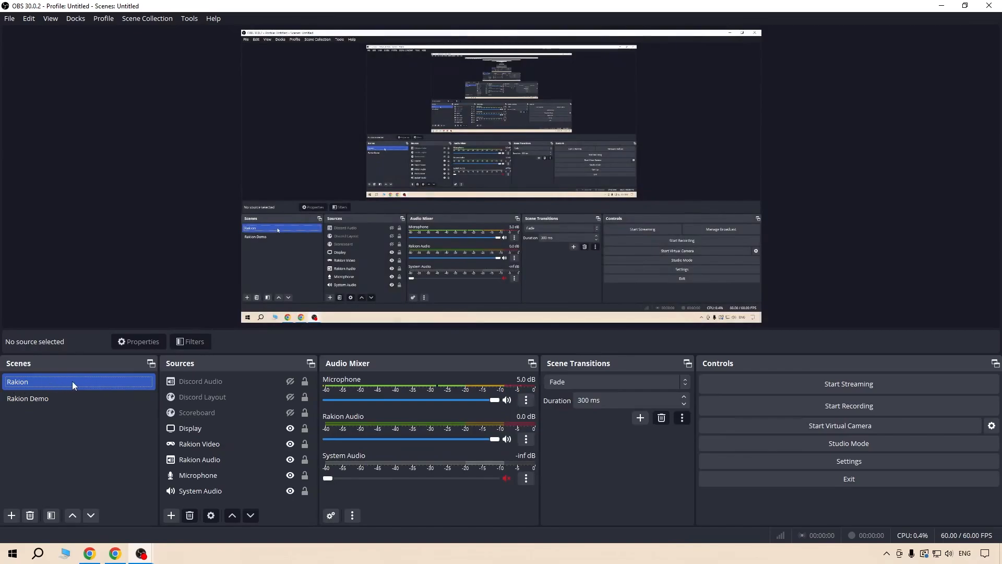
{"action": "left_click", "coordinate": [233, 400]}
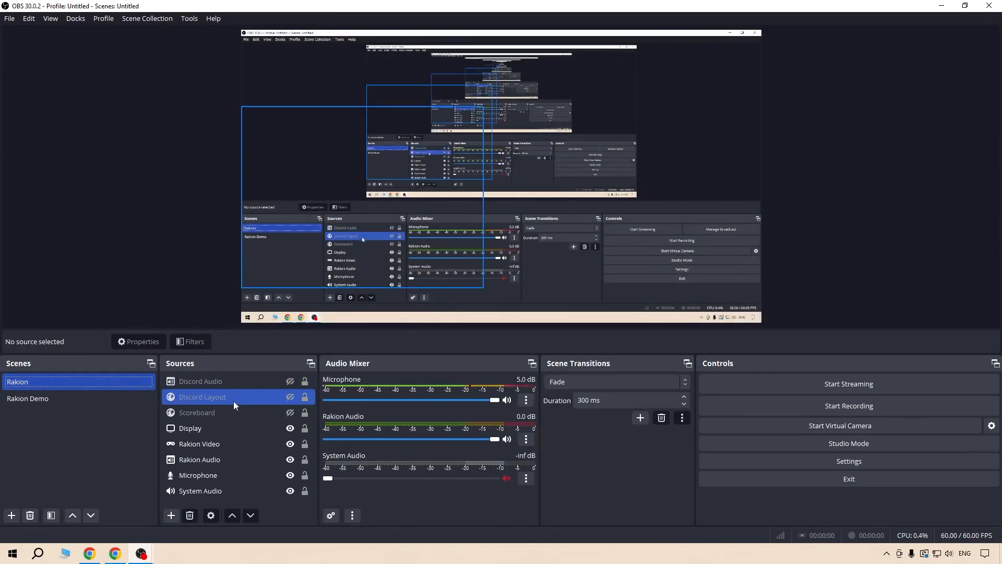
{"action": "left_click", "coordinate": [232, 441]}
{"action": "left_click", "coordinate": [233, 431]}
{"action": "left_click", "coordinate": [231, 459]}
{"action": "left_click", "coordinate": [224, 488]}
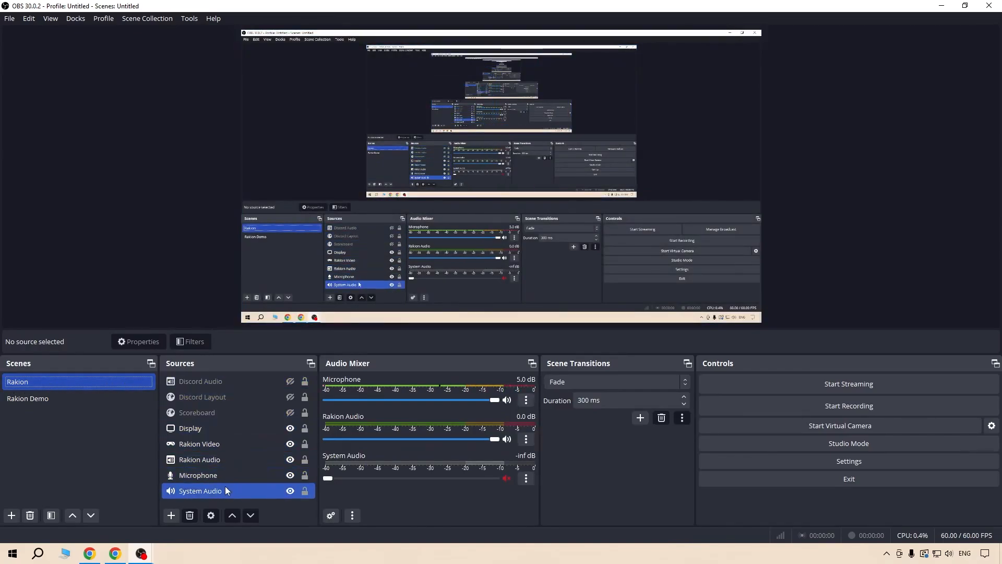
{"action": "left_click", "coordinate": [204, 444]}
{"action": "left_click", "coordinate": [180, 460]}
{"action": "left_click", "coordinate": [182, 475]}
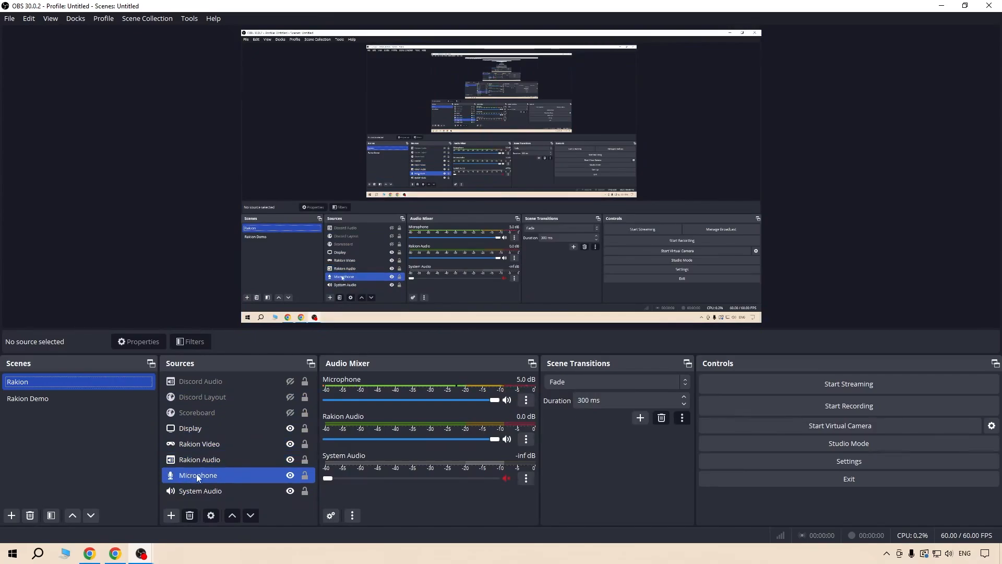
{"action": "left_click", "coordinate": [210, 408]}
{"action": "left_click", "coordinate": [259, 444]}
{"action": "left_click", "coordinate": [29, 399]}
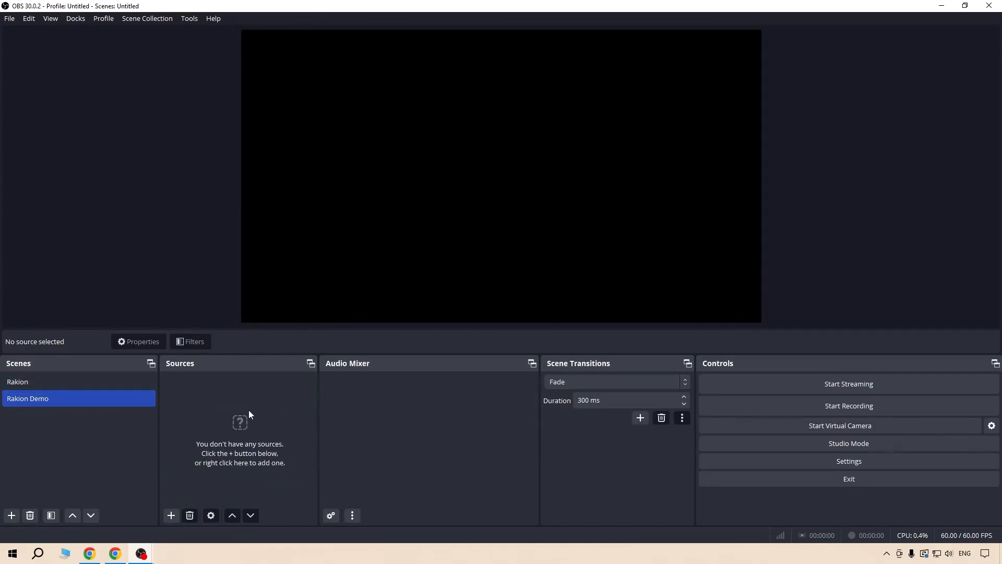
{"action": "left_click", "coordinate": [68, 438]}
{"action": "left_click", "coordinate": [191, 441]}
{"action": "left_click", "coordinate": [12, 517]}
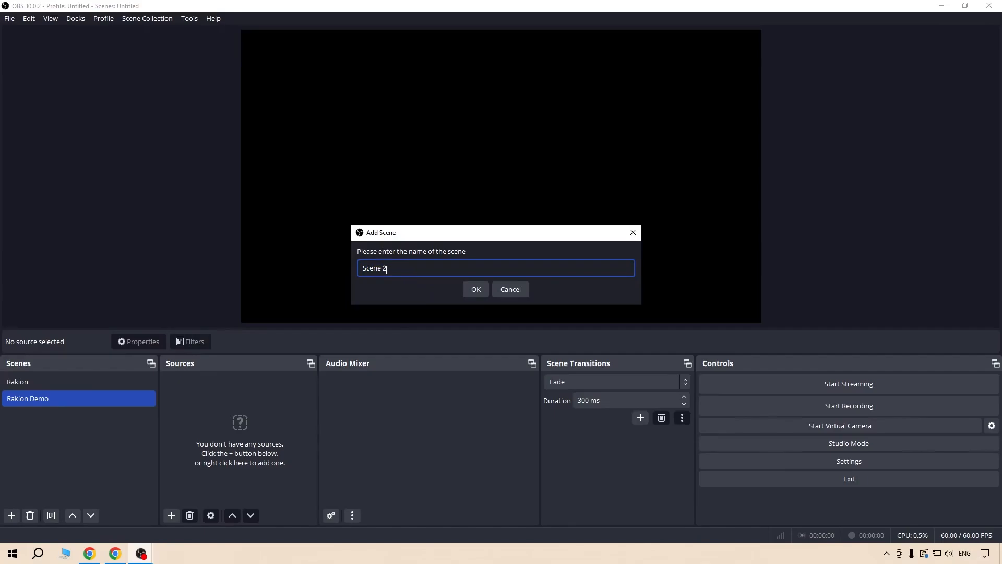
{"action": "left_click_drag", "start_coordinate": [401, 266], "coordinate": [354, 267]}
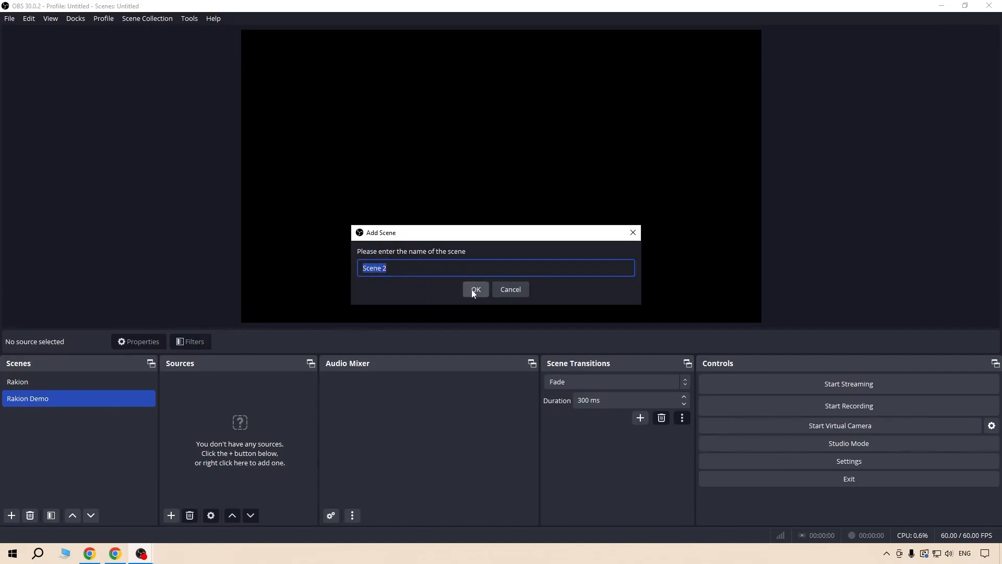
{"action": "left_click", "coordinate": [510, 289]}
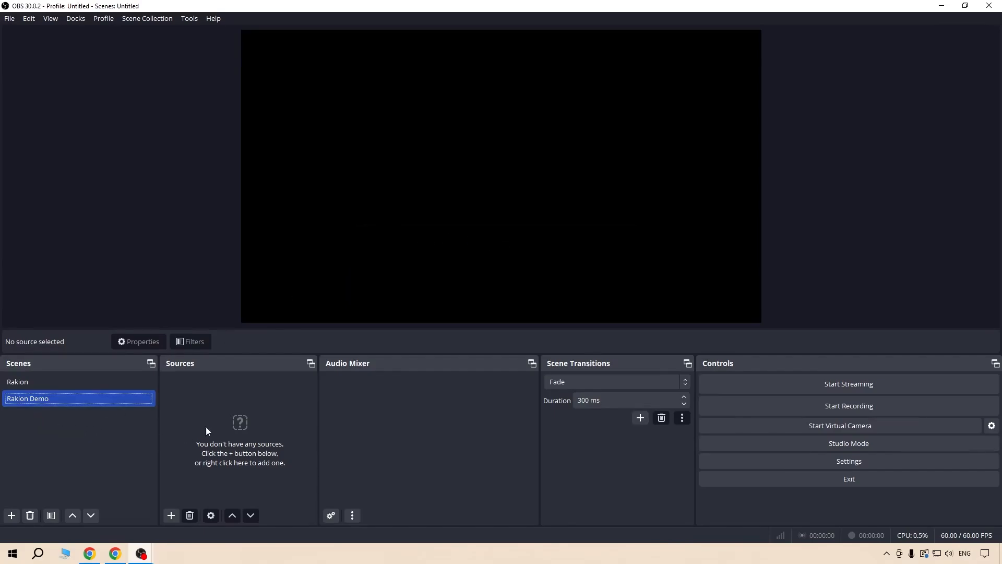
Add a new Display Capture source to the Rakion Demo scene, keeping its default name and the primary monitor as the display.
{"action": "left_click", "coordinate": [241, 419]}
{"action": "left_click", "coordinate": [173, 516]}
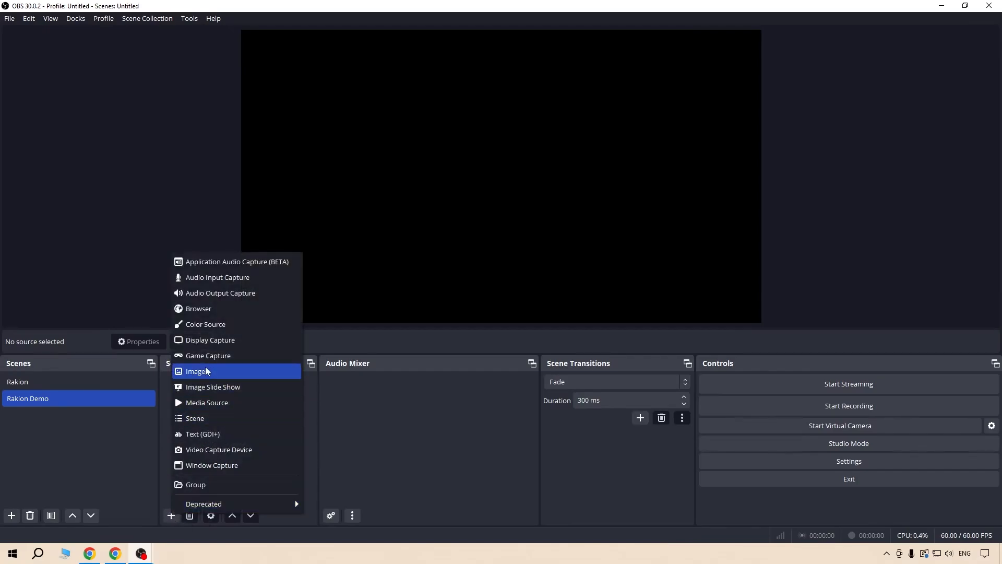
{"action": "left_click", "coordinate": [233, 346]}
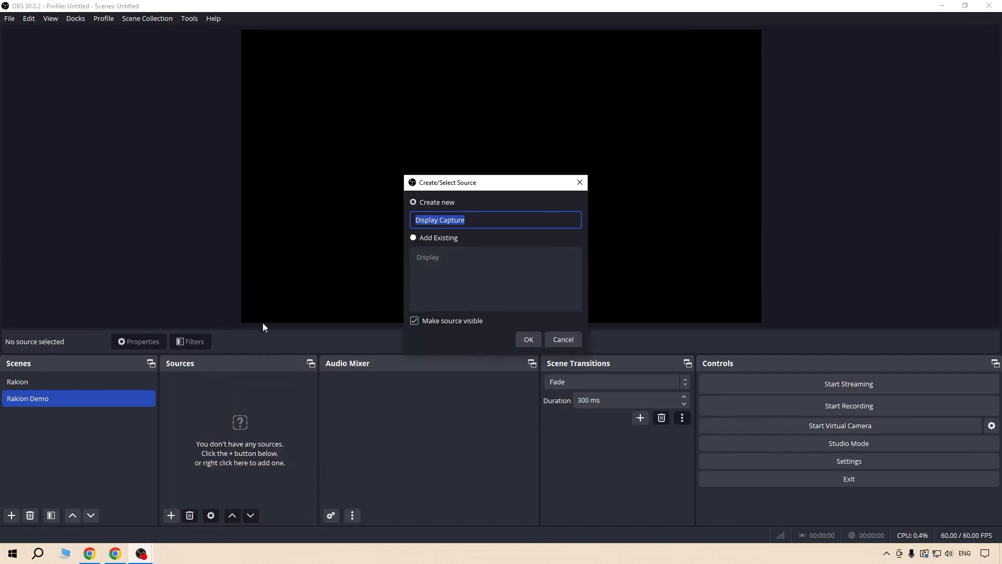
{"action": "left_click", "coordinate": [456, 220]}
{"action": "triple_click", "coordinate": [456, 220]}
{"action": "left_click", "coordinate": [487, 222]}
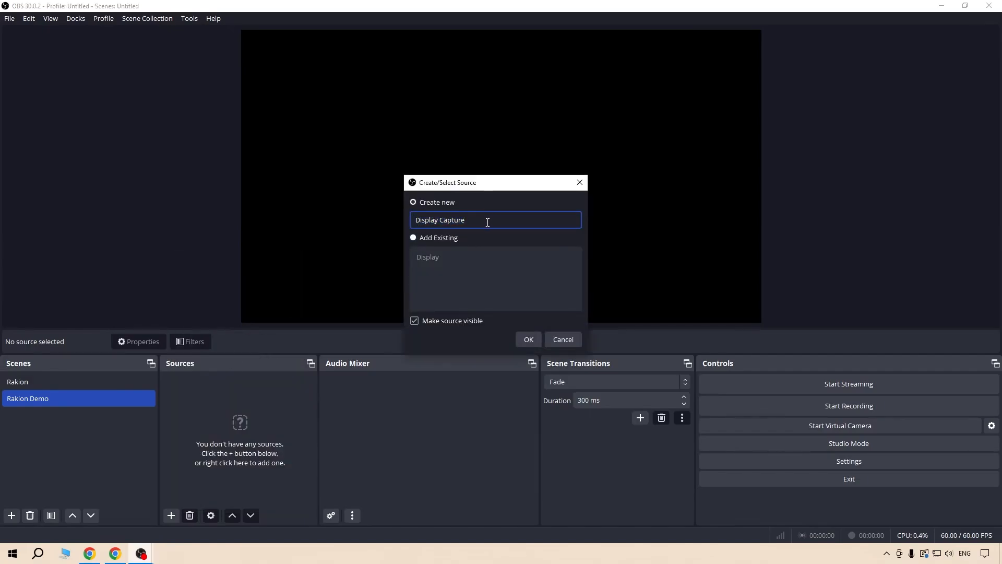
{"action": "left_click", "coordinate": [528, 340]}
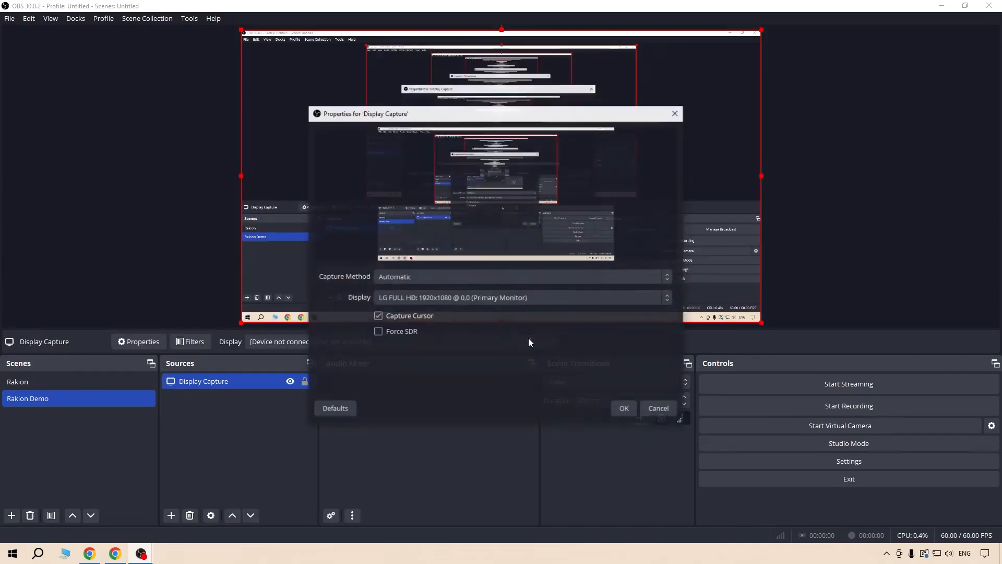
{"action": "left_click", "coordinate": [622, 410]}
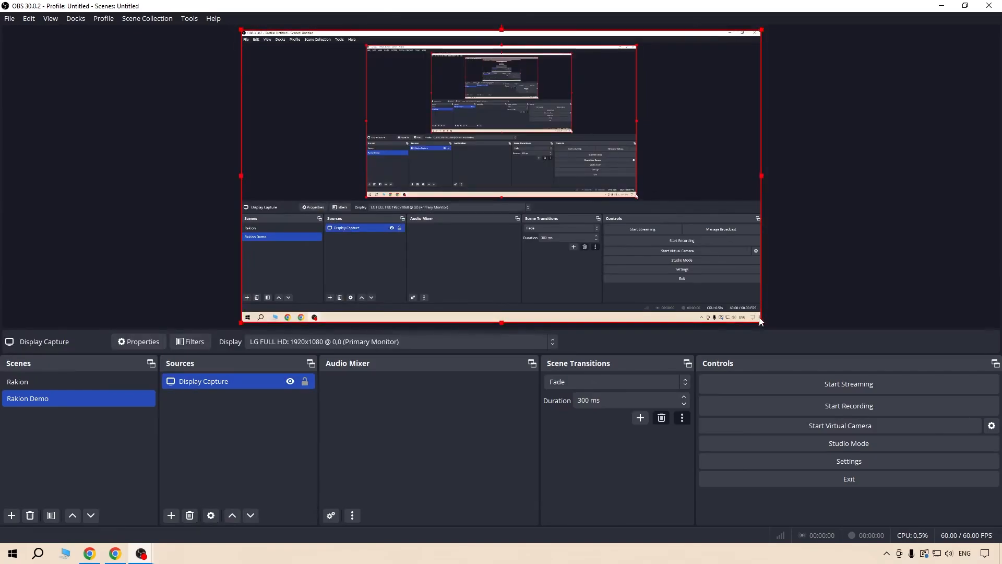
{"action": "mouse_move", "coordinate": [762, 323]}
{"action": "left_mouse_down"}
{"action": "mouse_move", "coordinate": [608, 198]}
{"action": "mouse_move", "coordinate": [548, 199]}
{"action": "mouse_move", "coordinate": [575, 224]}
{"action": "mouse_move", "coordinate": [760, 321]}
{"action": "left_mouse_up"}
{"action": "left_click", "coordinate": [841, 287]}
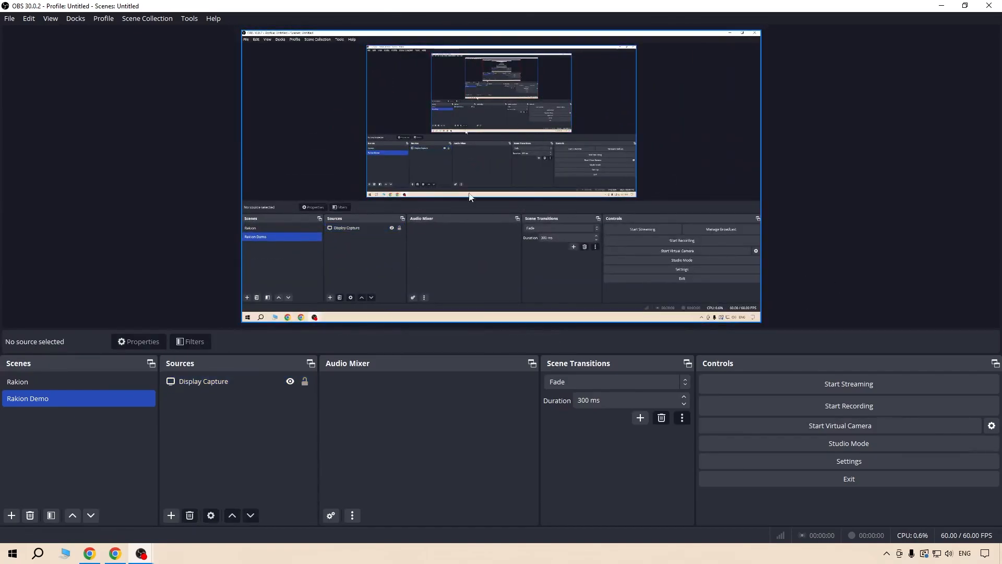
{"action": "left_click_drag", "start_coordinate": [759, 322], "coordinate": [850, 327]}
{"action": "left_click_drag", "start_coordinate": [851, 201], "coordinate": [761, 181]}
{"action": "left_click", "coordinate": [804, 188]}
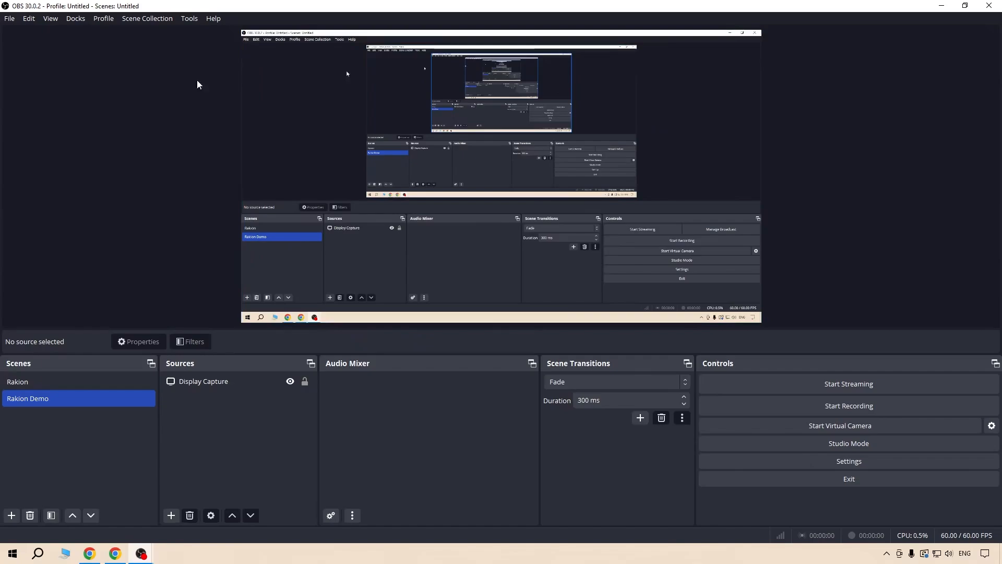
{"action": "left_click", "coordinate": [211, 382]}
{"action": "left_click", "coordinate": [227, 402]}
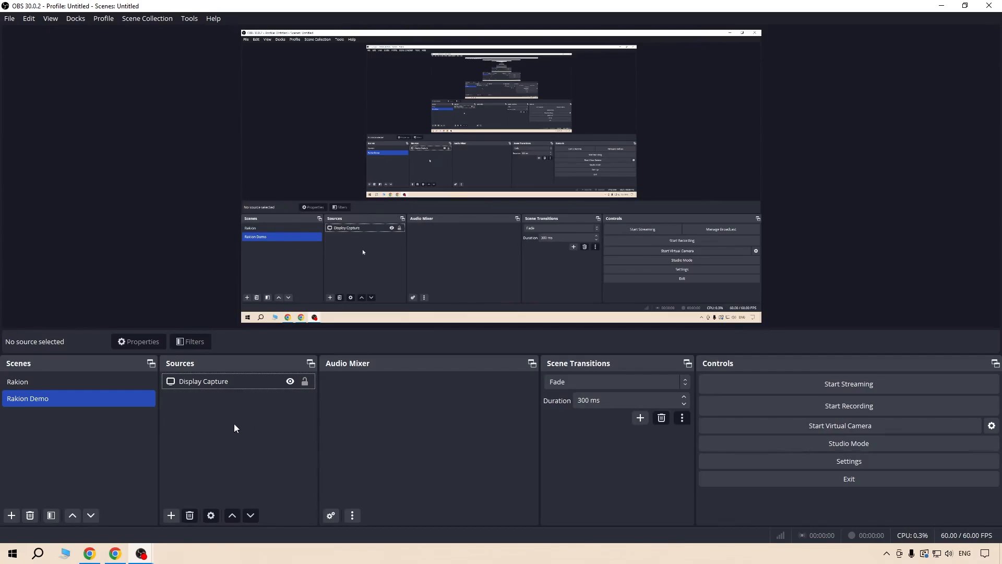
Add a new Game Capture source named Game Video to the Rakion Demo scene.
{"action": "left_click", "coordinate": [171, 516]}
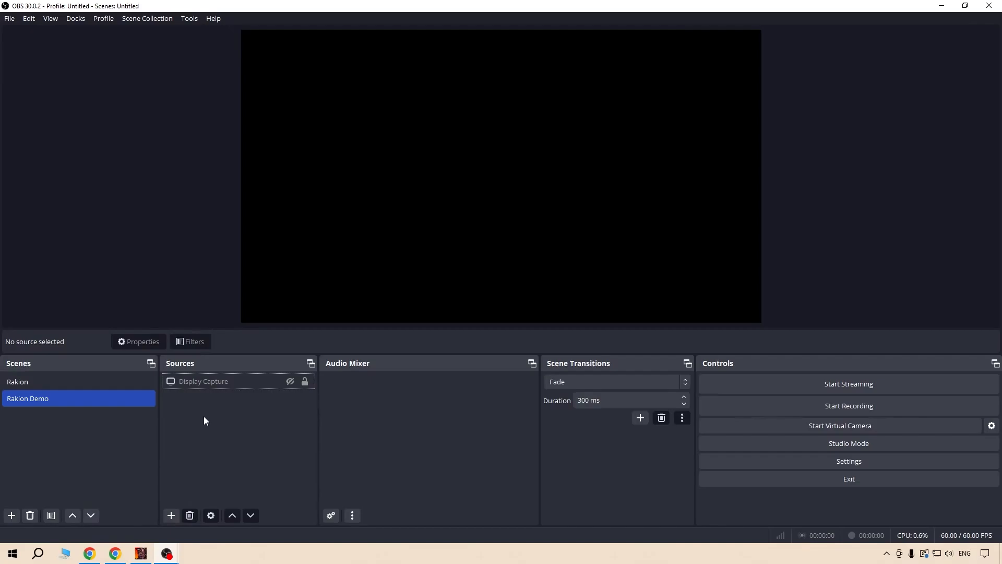
{"action": "left_click", "coordinate": [170, 515]}
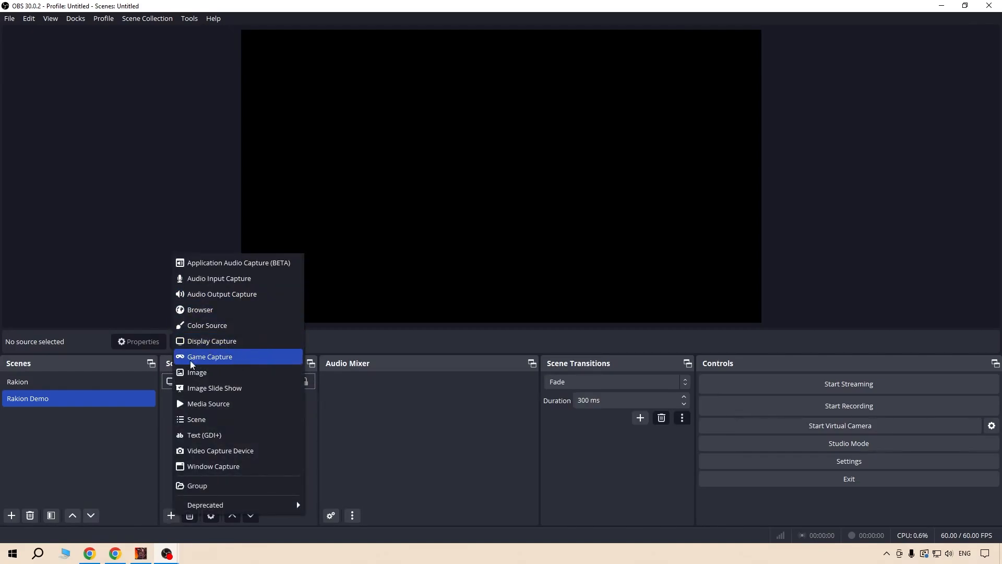
{"action": "left_click", "coordinate": [236, 359]}
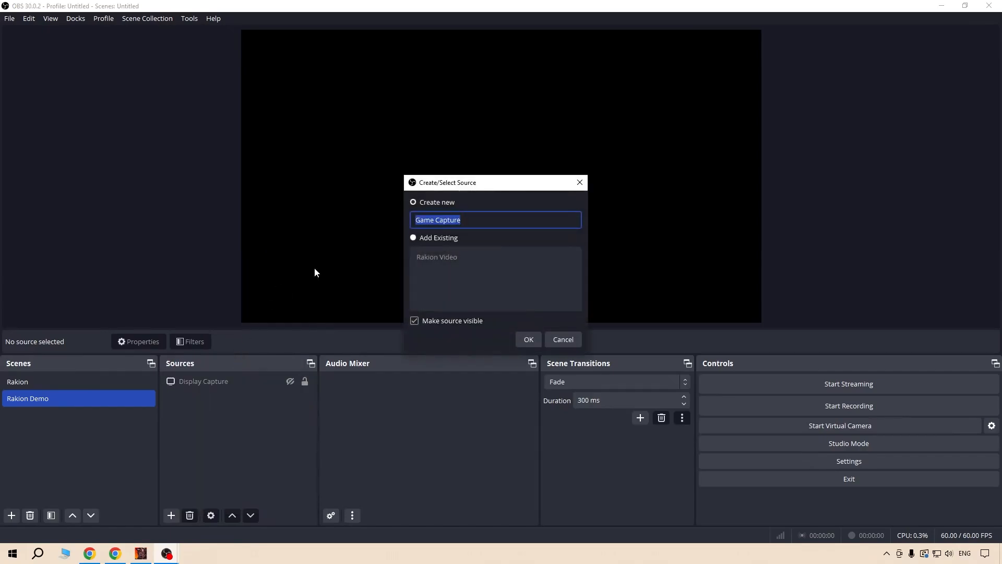
{"action": "type", "text": "Game Video"}
{"action": "left_click", "coordinate": [527, 339]}
Set Game Video to capture a specific window, choose [Rakion.bin]: Rakion as the window and accept the properties.
{"action": "left_click", "coordinate": [473, 278]}
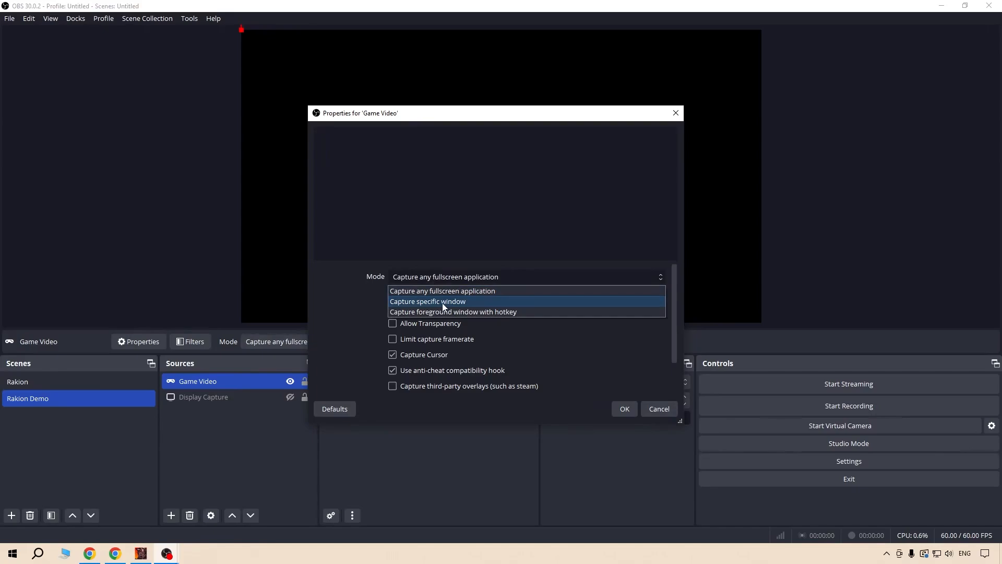
{"action": "left_click", "coordinate": [475, 301]}
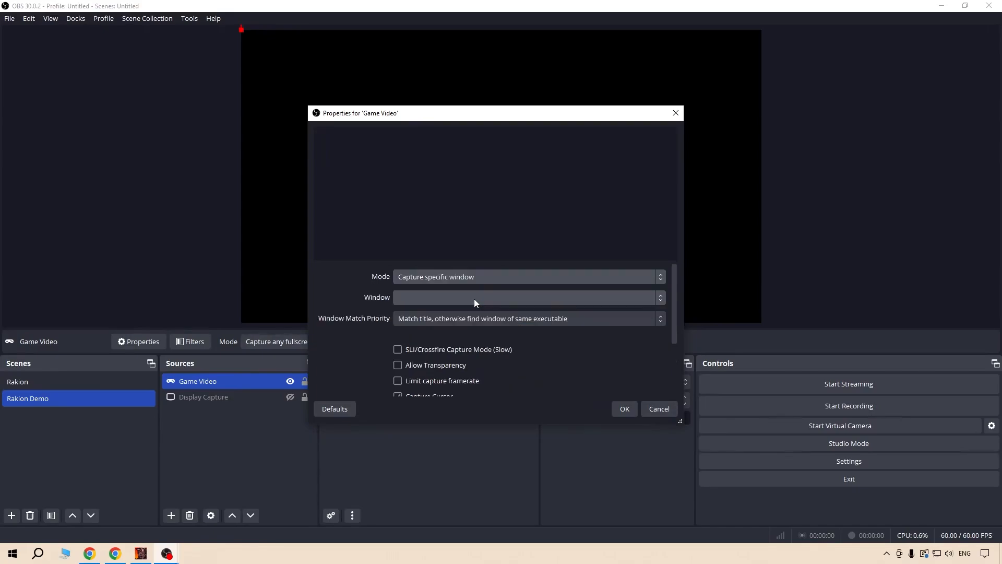
{"action": "left_click", "coordinate": [428, 297]}
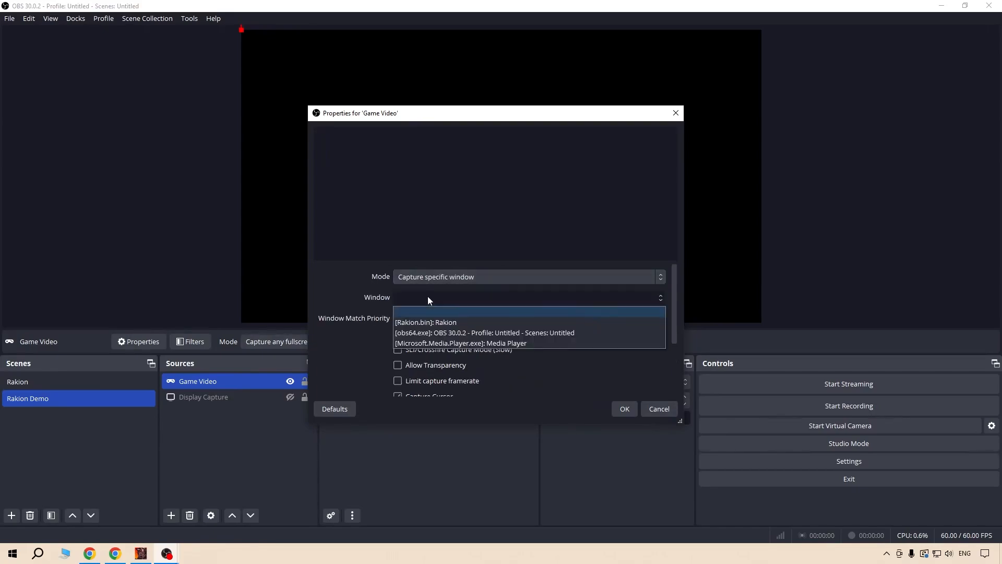
{"action": "left_click", "coordinate": [437, 323]}
{"action": "left_click", "coordinate": [623, 409]}
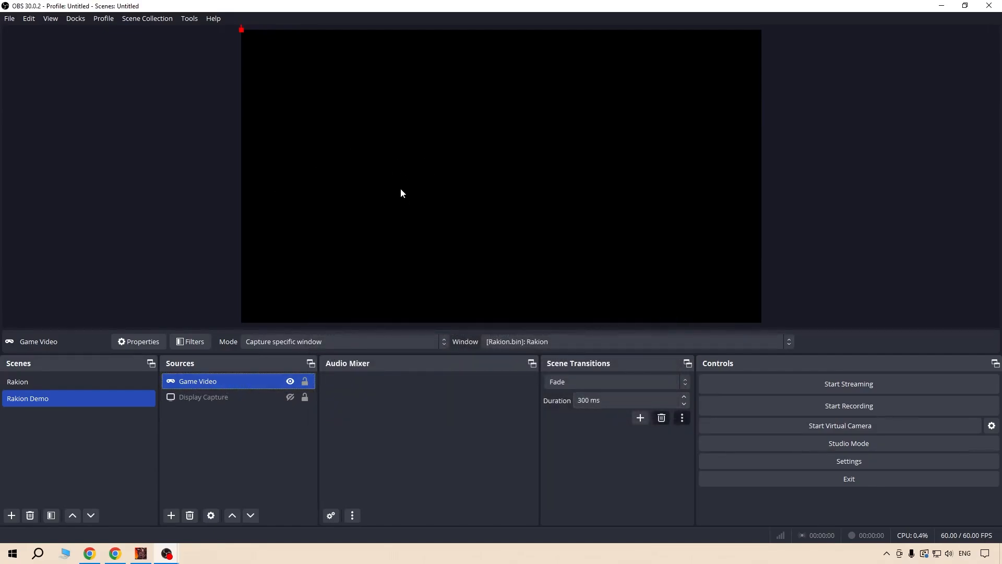
Switch to the Rakion game, return to OBS Studio and check the Game Video source in the preview.
{"action": "left_click", "coordinate": [146, 556]}
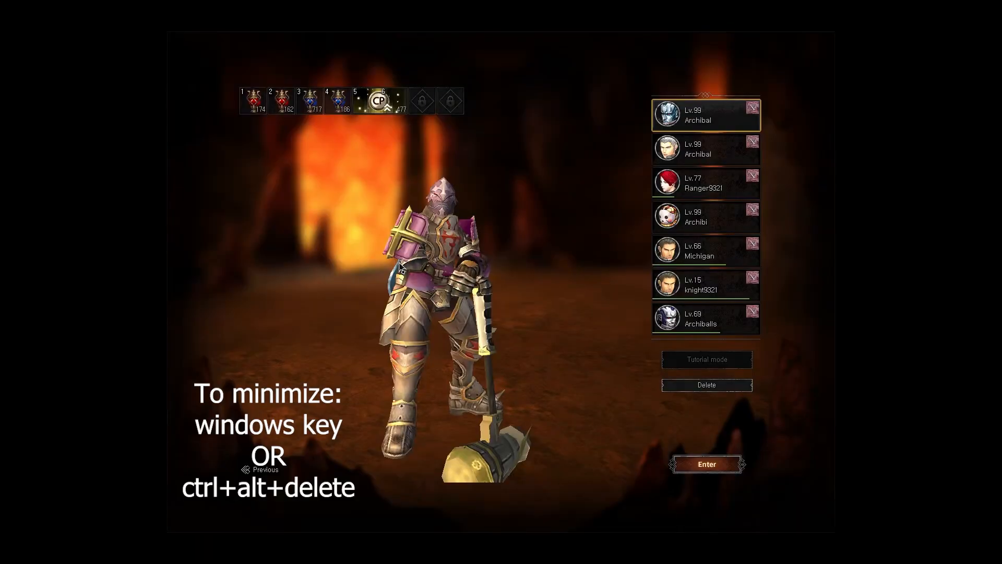
{"action": "key", "text": "super"}
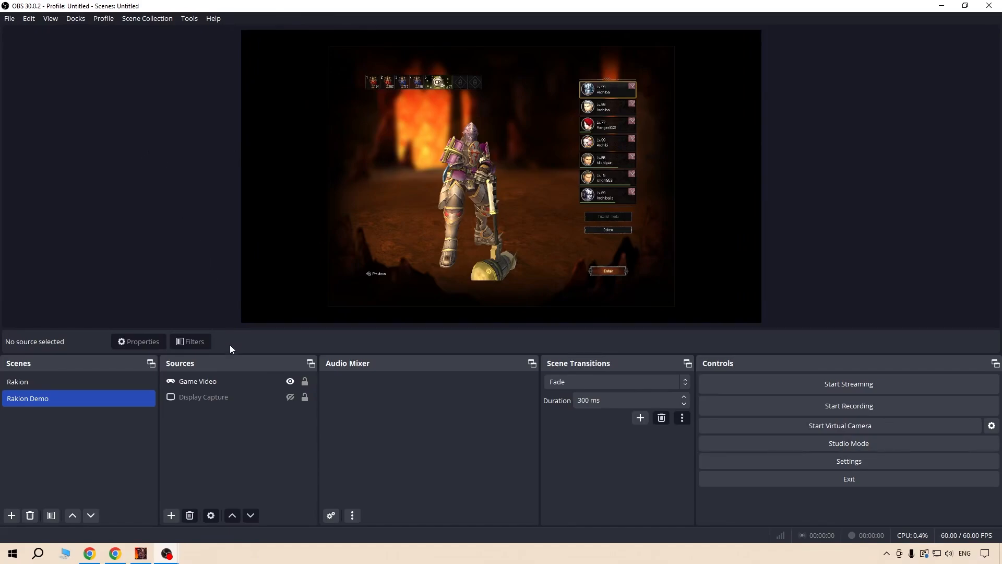
{"action": "left_click", "coordinate": [223, 383]}
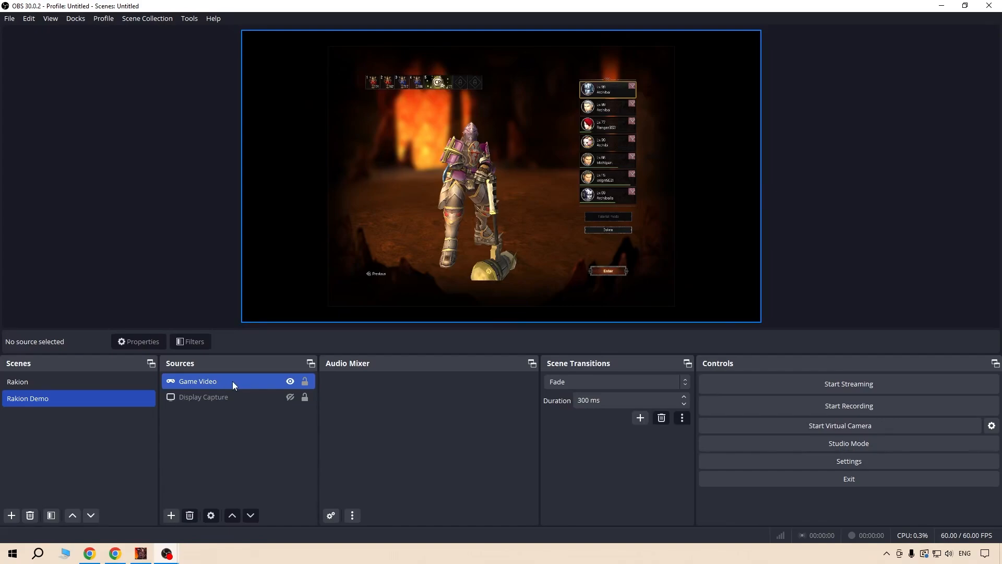
{"action": "left_click", "coordinate": [233, 381]}
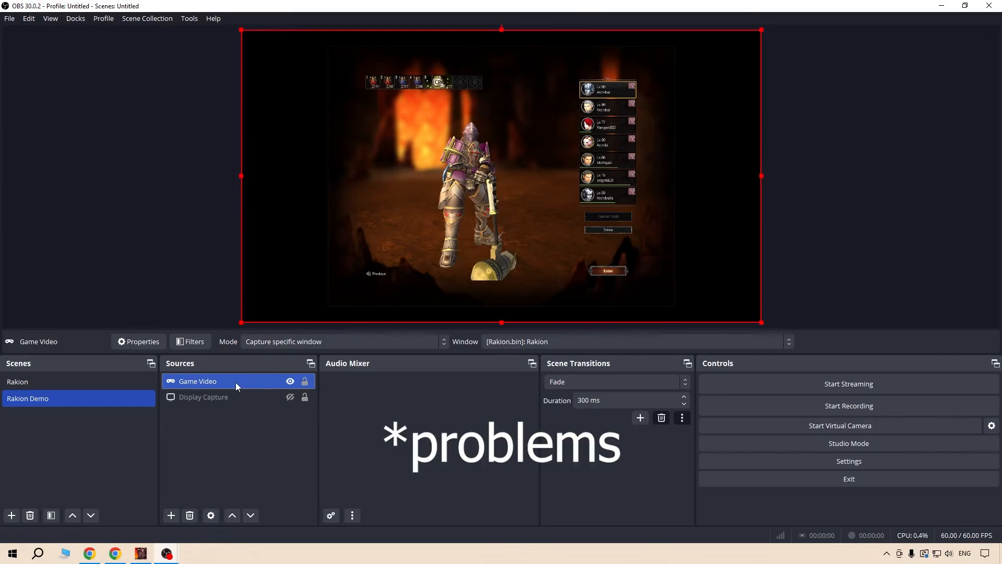
Toggle the visibility between Game Video and Display Capture twice, ending with Game Video shown and Display Capture hidden.
{"action": "left_click", "coordinate": [290, 381]}
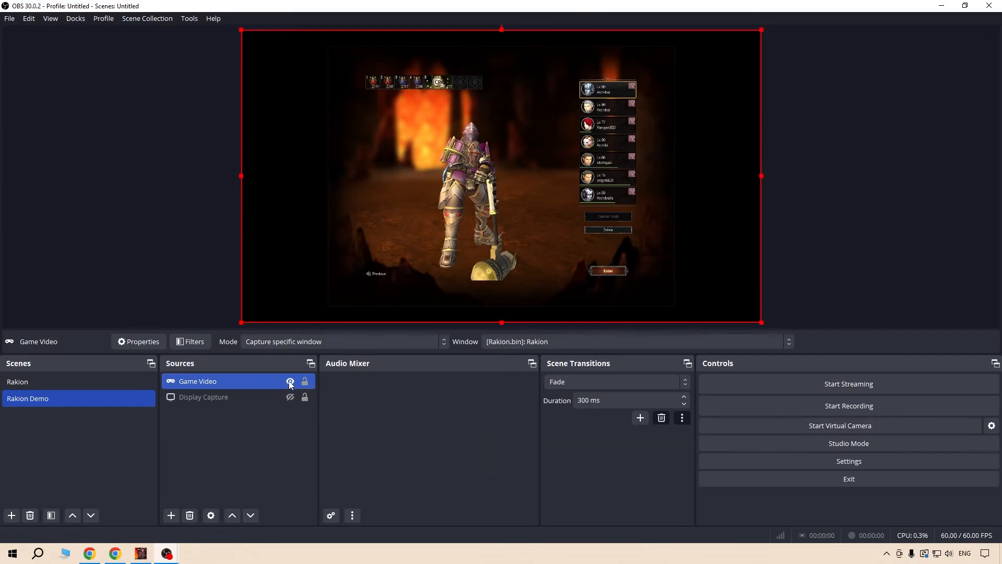
{"action": "left_click", "coordinate": [290, 397]}
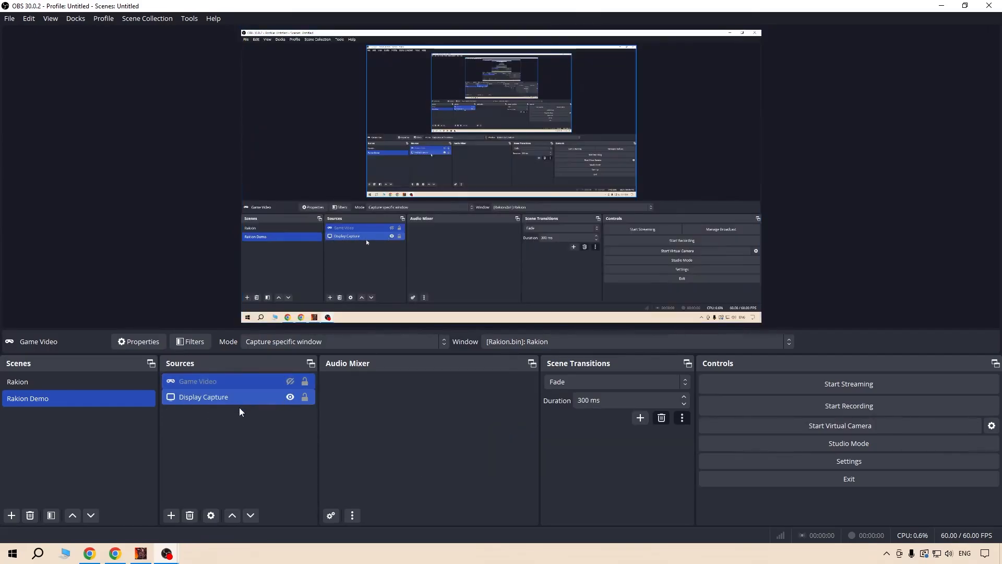
{"action": "left_click", "coordinate": [290, 396]}
{"action": "left_click", "coordinate": [290, 382]}
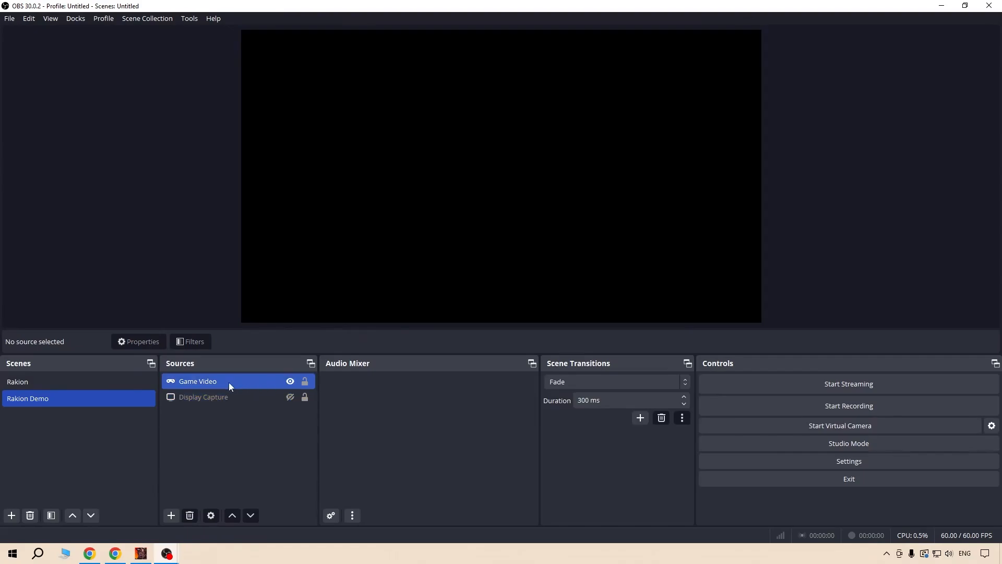
{"action": "left_click", "coordinate": [290, 381]}
{"action": "left_click", "coordinate": [291, 396]}
{"action": "left_click", "coordinate": [290, 397]}
{"action": "left_click", "coordinate": [290, 381]}
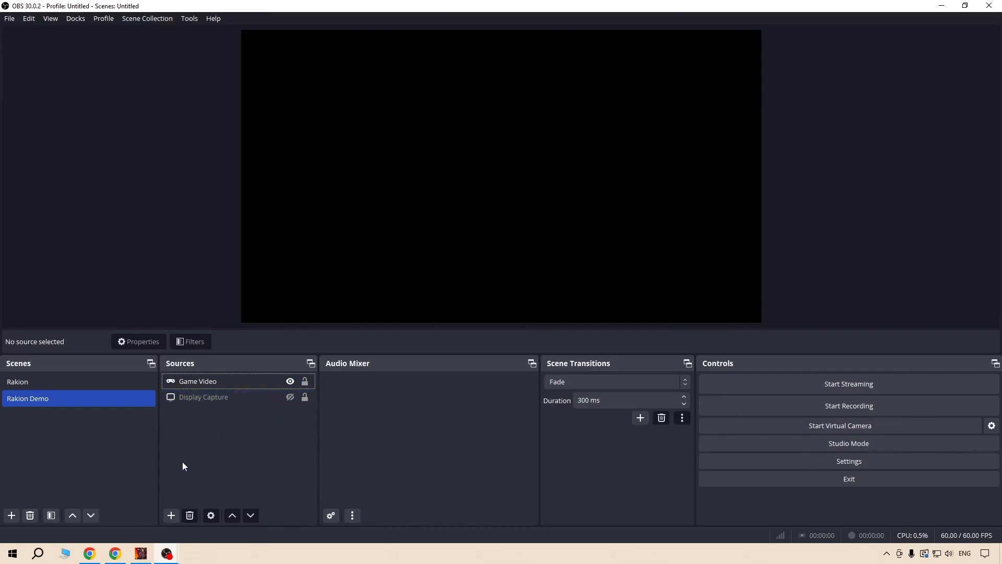
Add a new Application Audio Capture source named Game Audio and set its window to [Rakion.bin]: Rakion.
{"action": "left_click", "coordinate": [170, 516]}
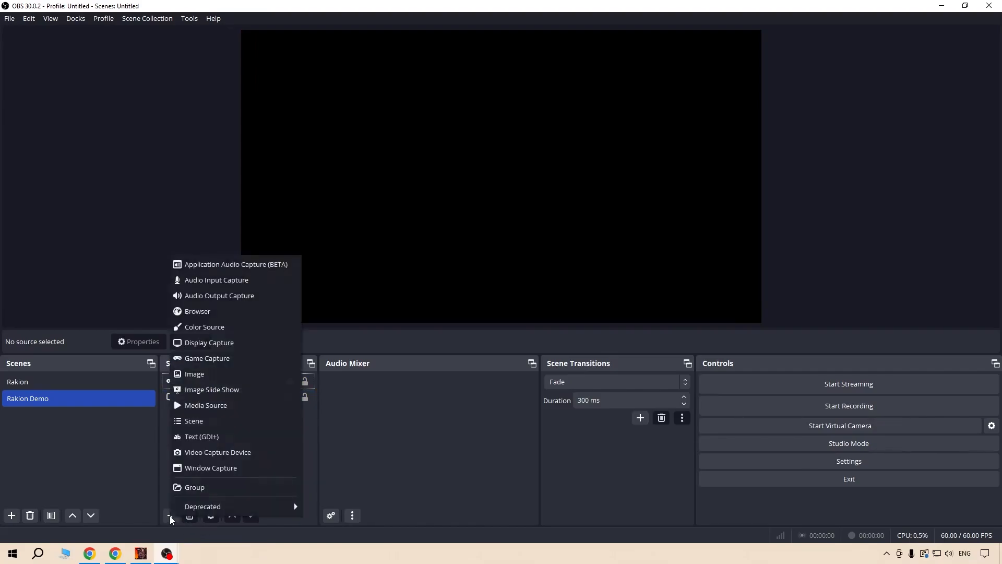
{"action": "left_click", "coordinate": [250, 265]}
{"action": "type", "text": "Game "}
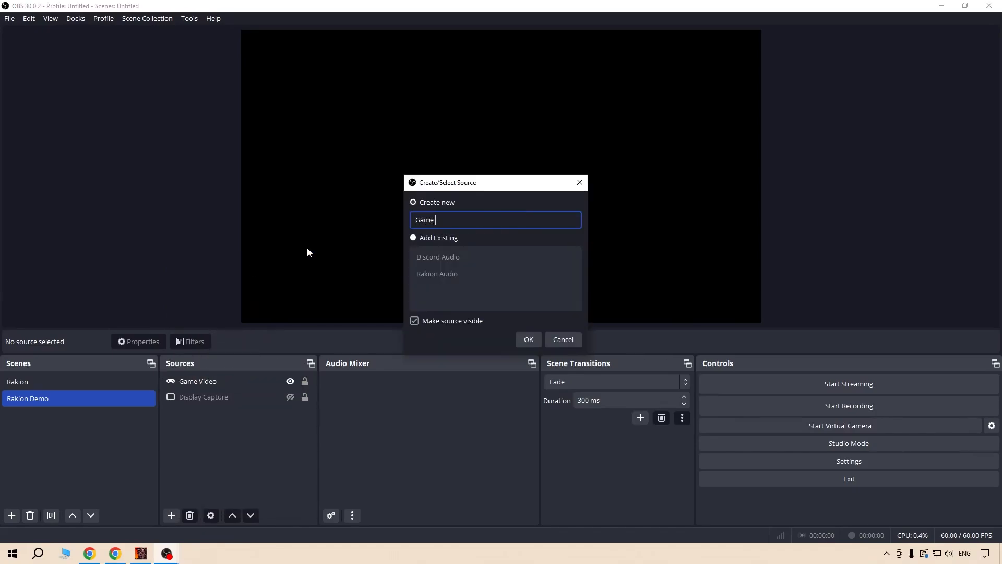
{"action": "type", "text": "Audio"}
{"action": "left_click", "coordinate": [527, 338]}
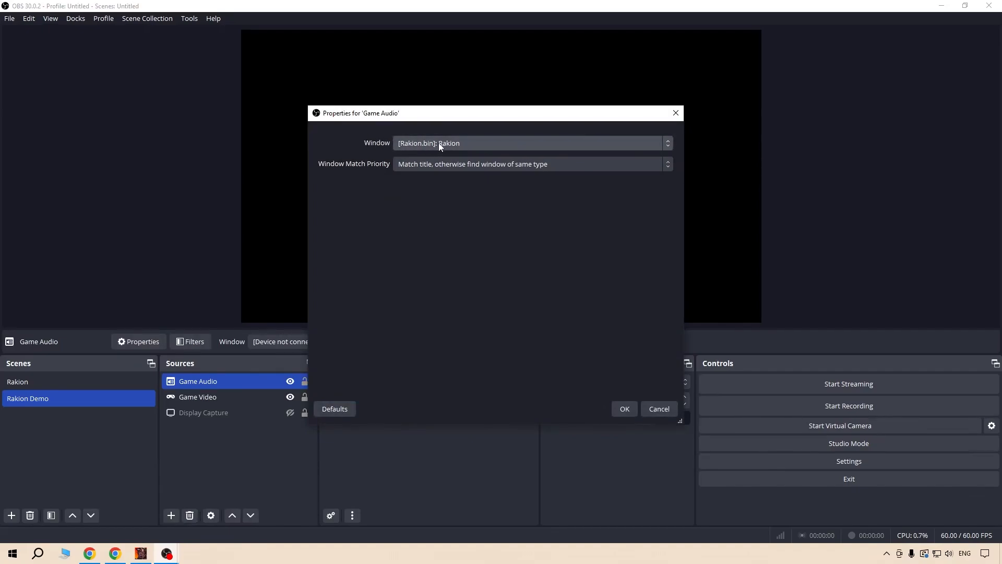
{"action": "left_click", "coordinate": [624, 408]}
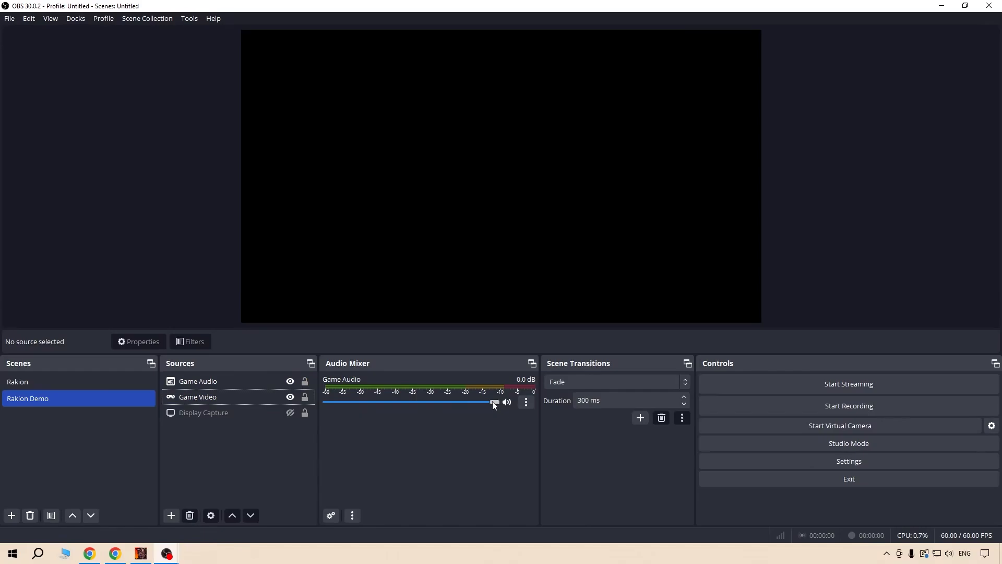
Show the Display Capture source, hide it again and look over the Game Video and Game Audio sources.
{"action": "left_click_drag", "start_coordinate": [495, 405], "coordinate": [517, 405]}
{"action": "left_click", "coordinate": [199, 414]}
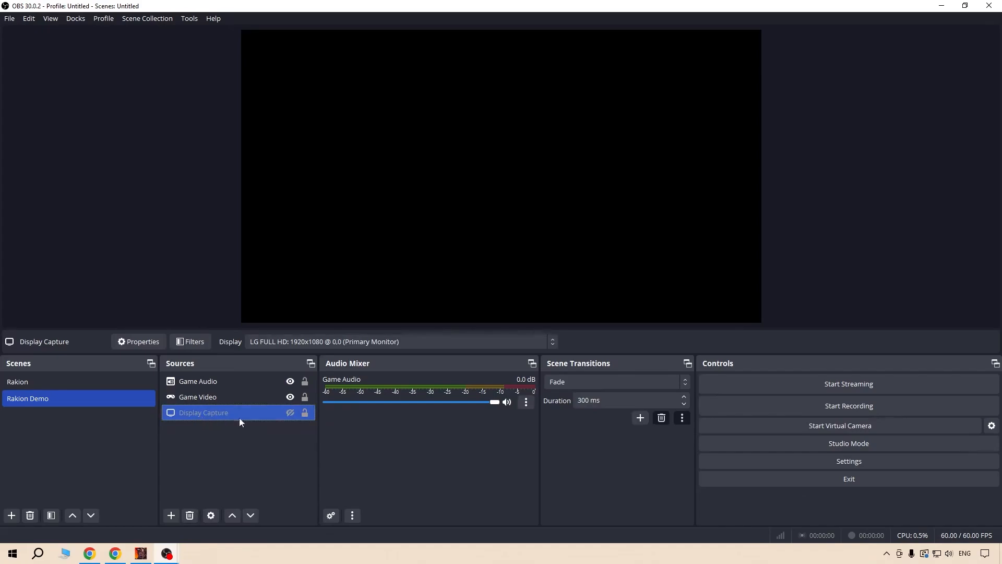
{"action": "left_click", "coordinate": [290, 412]}
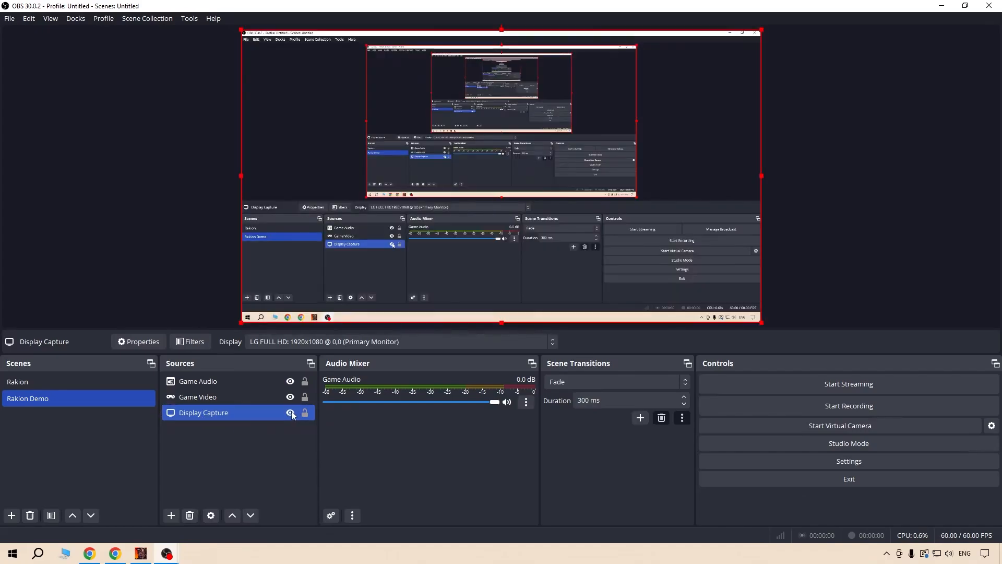
{"action": "left_click", "coordinate": [290, 413]}
{"action": "left_click", "coordinate": [205, 398]}
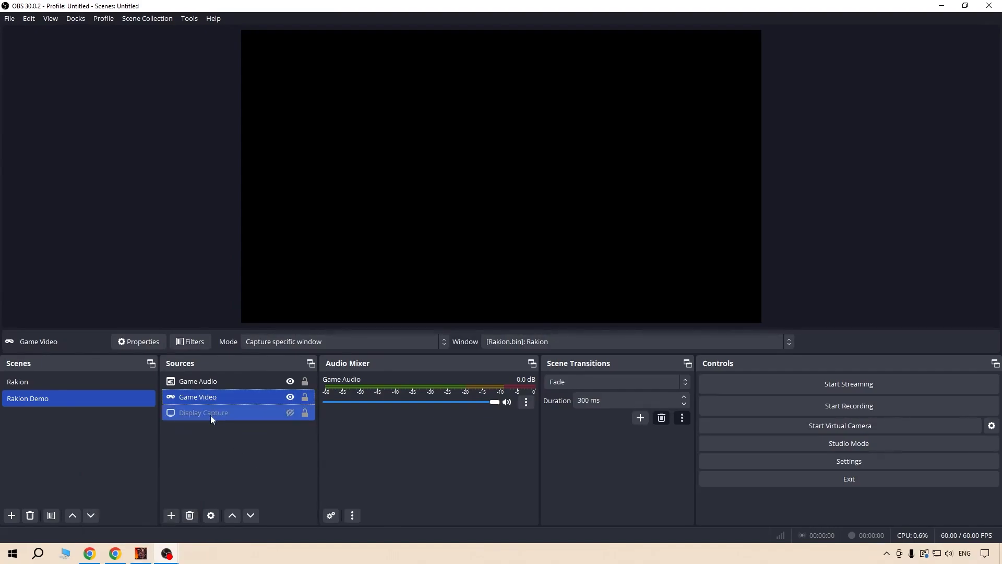
{"action": "left_click", "coordinate": [204, 381]}
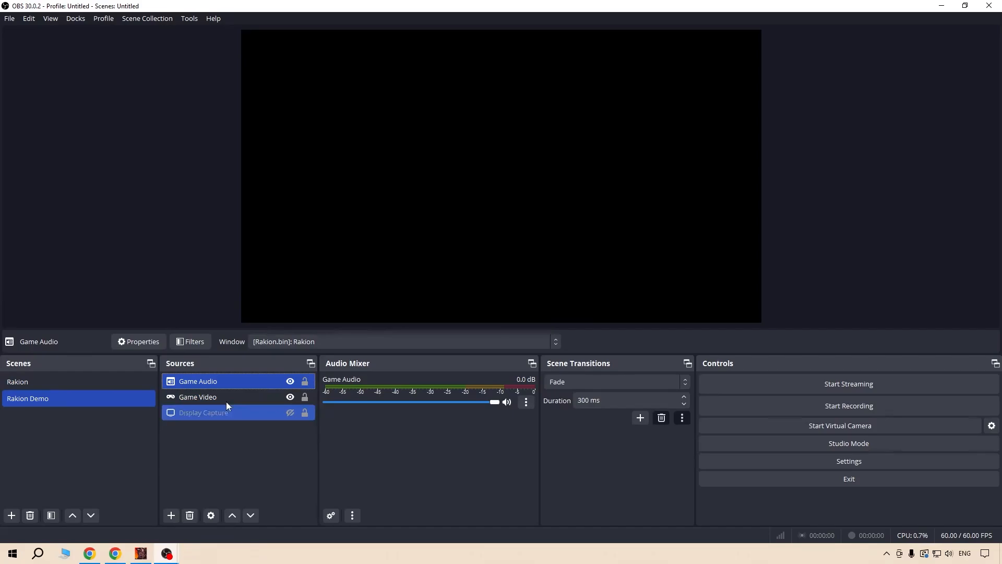
{"action": "left_click", "coordinate": [195, 447]}
Switch to the Google Docs checklist and tick off View, Sources and Resizing windows on canvas under OBS Studio.
{"action": "left_click", "coordinate": [90, 554]}
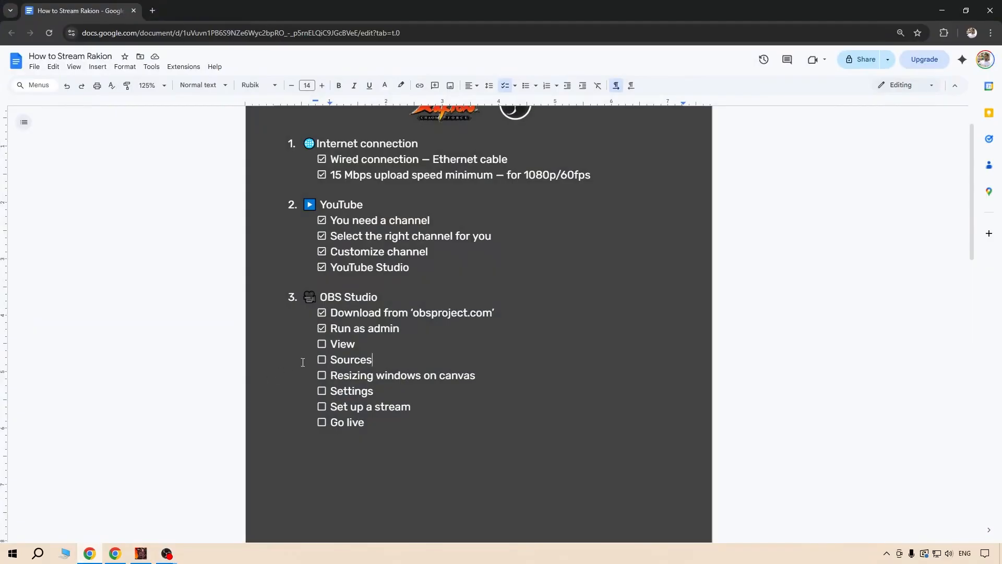
{"action": "left_click", "coordinate": [321, 344]}
{"action": "left_click", "coordinate": [322, 360]}
{"action": "left_click_drag", "start_coordinate": [488, 374], "coordinate": [328, 379]}
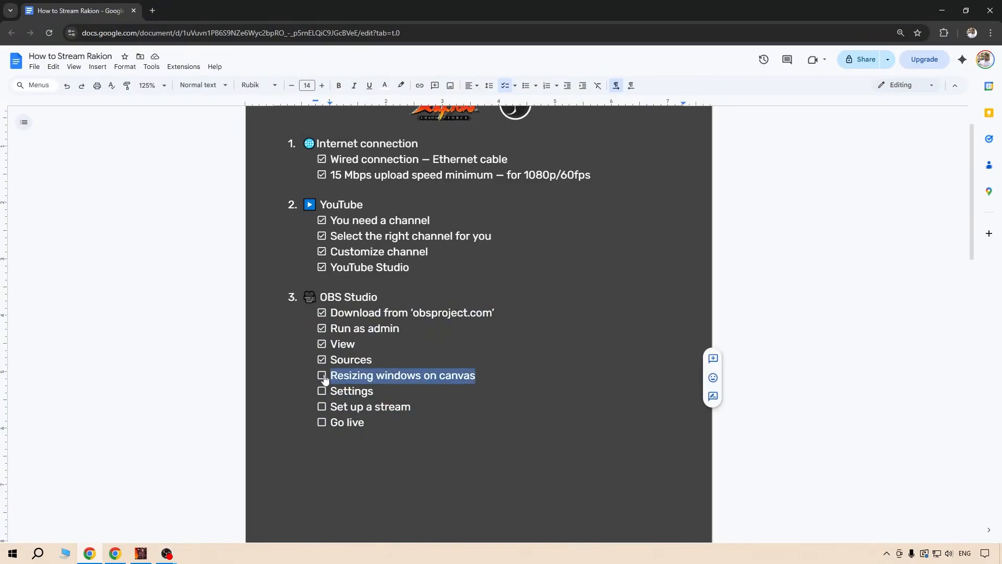
{"action": "left_click", "coordinate": [486, 380]}
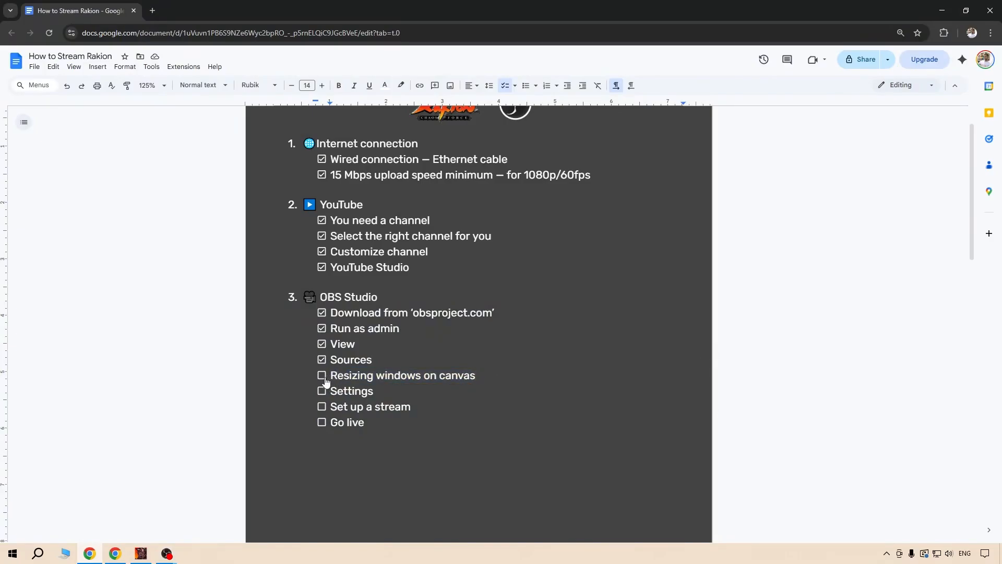
{"action": "scroll", "coordinate": [325, 383], "scroll_direction": "down", "scroll_amount": 1}
{"action": "left_click", "coordinate": [321, 322]}
{"action": "double_click", "coordinate": [348, 343]}
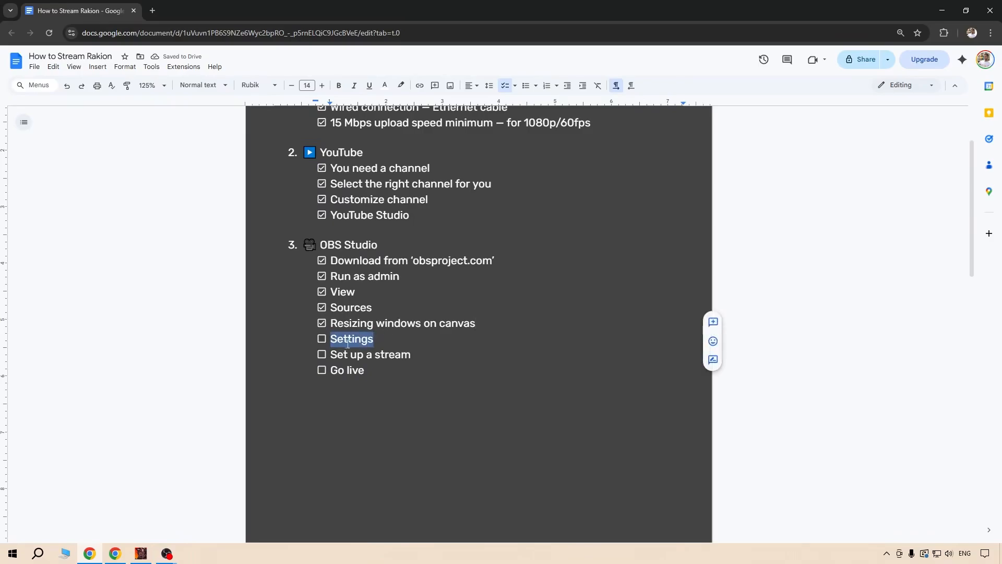
{"action": "left_click", "coordinate": [365, 338]}
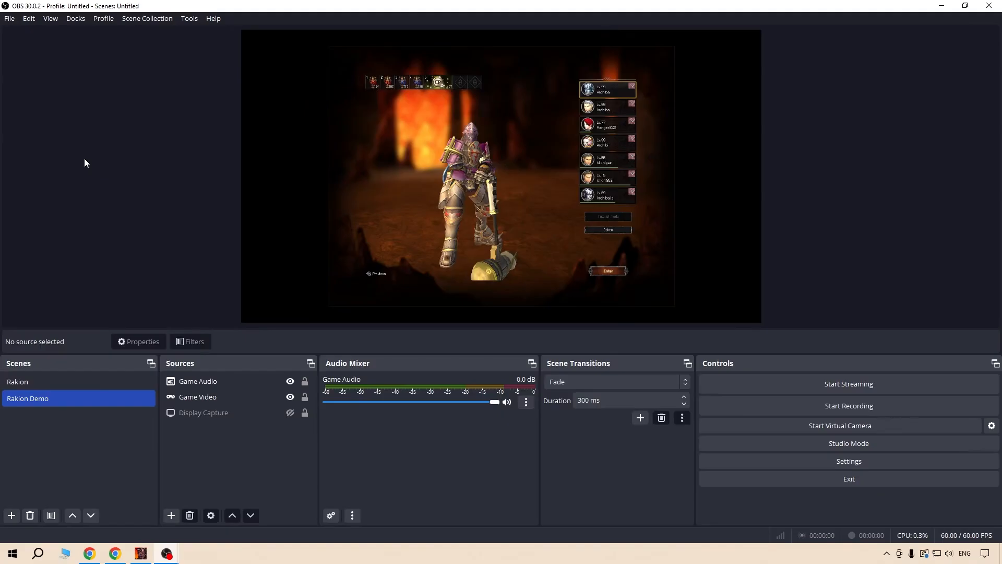
Open the OBS Studio settings, look over the General options and choose YouTube - RTMPS as the stream service.
{"action": "left_click", "coordinate": [10, 19]}
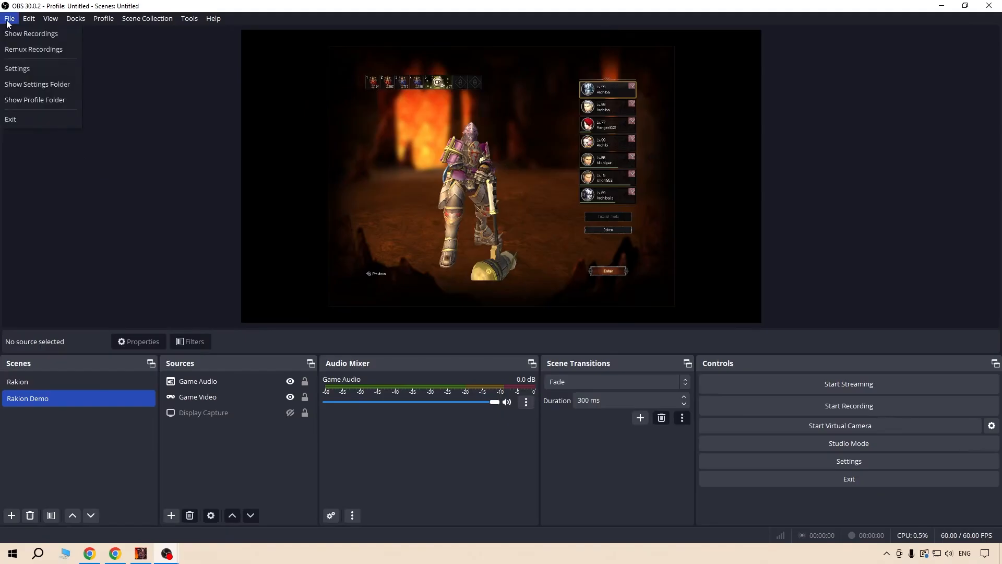
{"action": "left_click", "coordinate": [21, 69]}
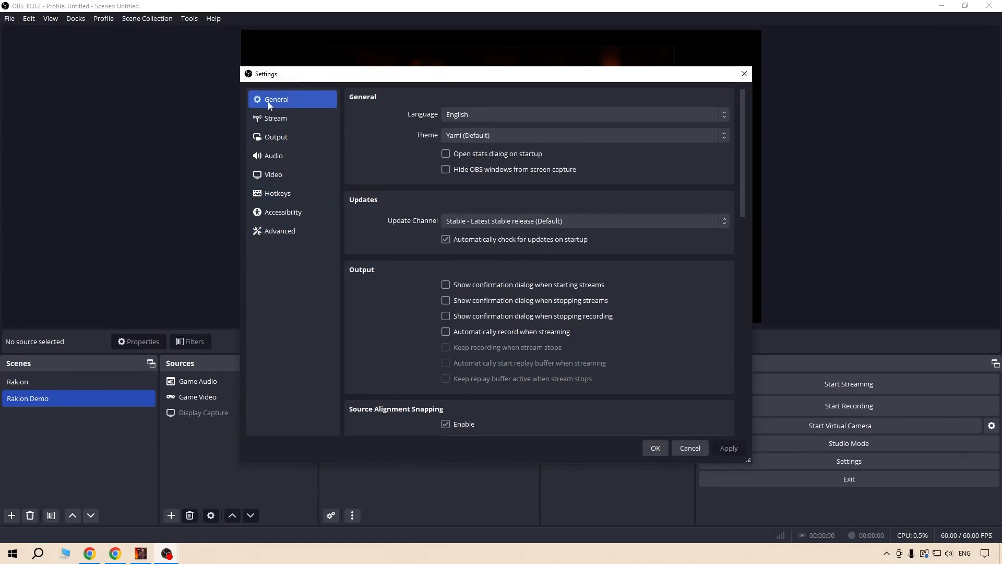
{"action": "mouse_move", "coordinate": [741, 93]}
{"action": "left_mouse_down"}
{"action": "mouse_move", "coordinate": [740, 196]}
{"action": "mouse_move", "coordinate": [728, 228]}
{"action": "mouse_move", "coordinate": [741, 248]}
{"action": "mouse_move", "coordinate": [748, 334]}
{"action": "mouse_move", "coordinate": [750, 94]}
{"action": "left_mouse_up"}
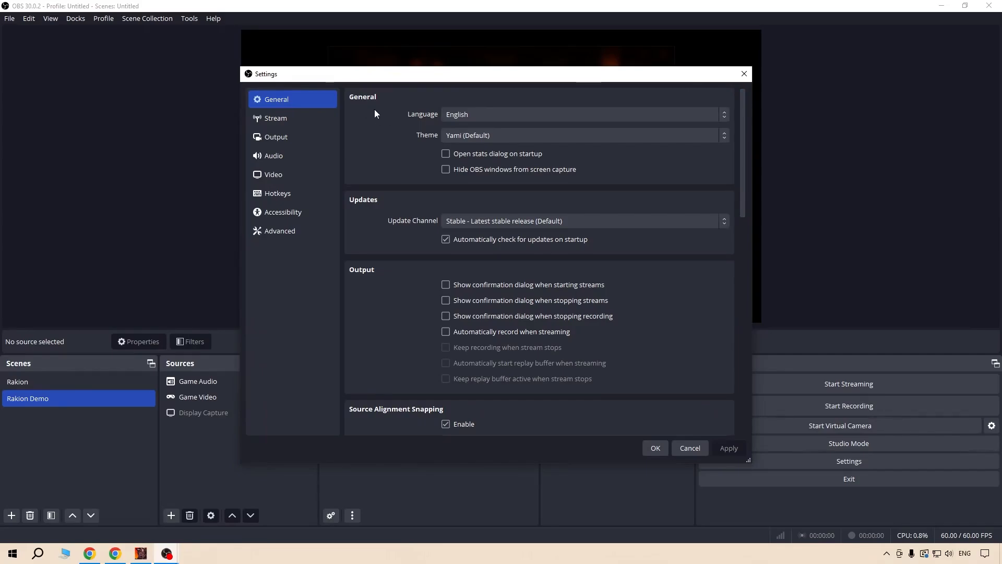
{"action": "left_click", "coordinate": [297, 124]}
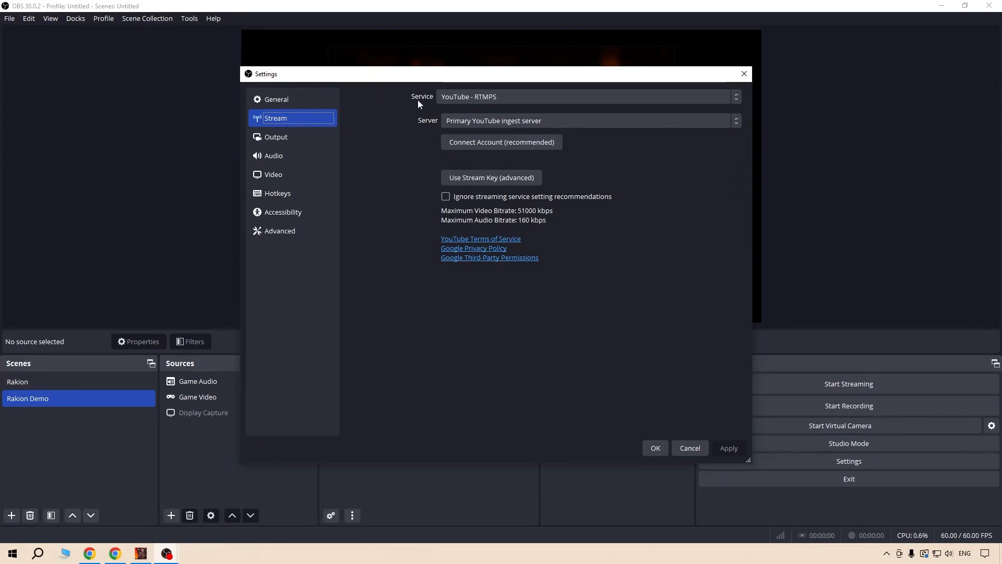
{"action": "left_click", "coordinate": [478, 96]}
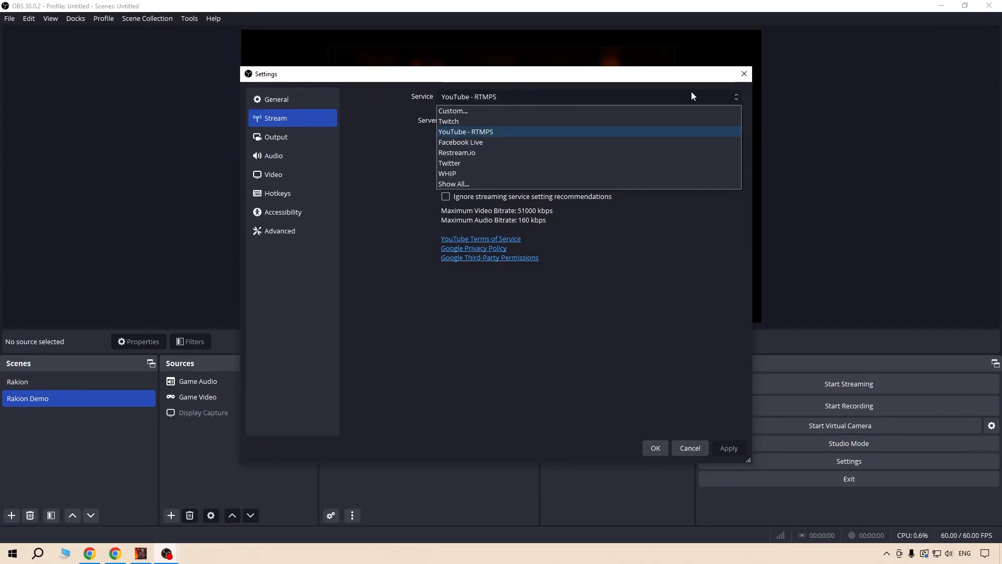
{"action": "left_click", "coordinate": [494, 131]}
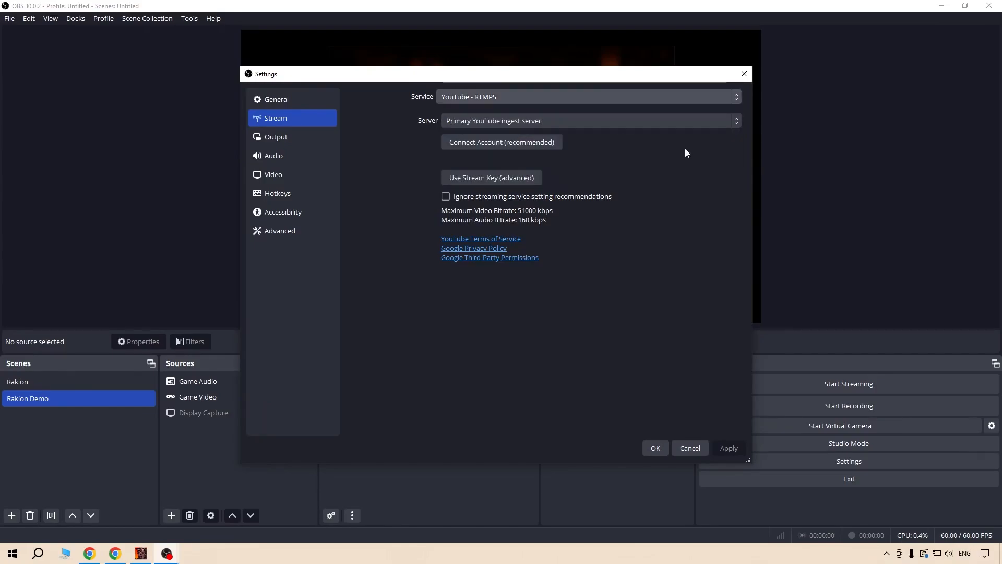
Connect the YouTube account by choosing the Rakion channel in the Google sign-in and approving access for OBS Studio.
{"action": "left_click", "coordinate": [482, 148]}
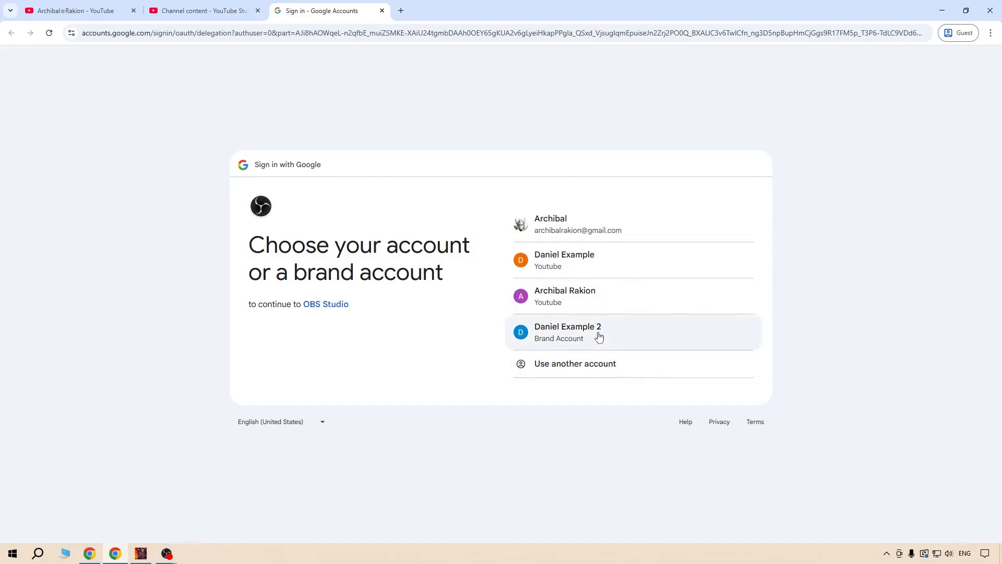
{"action": "left_click", "coordinate": [613, 298]}
{"action": "left_click", "coordinate": [731, 398]}
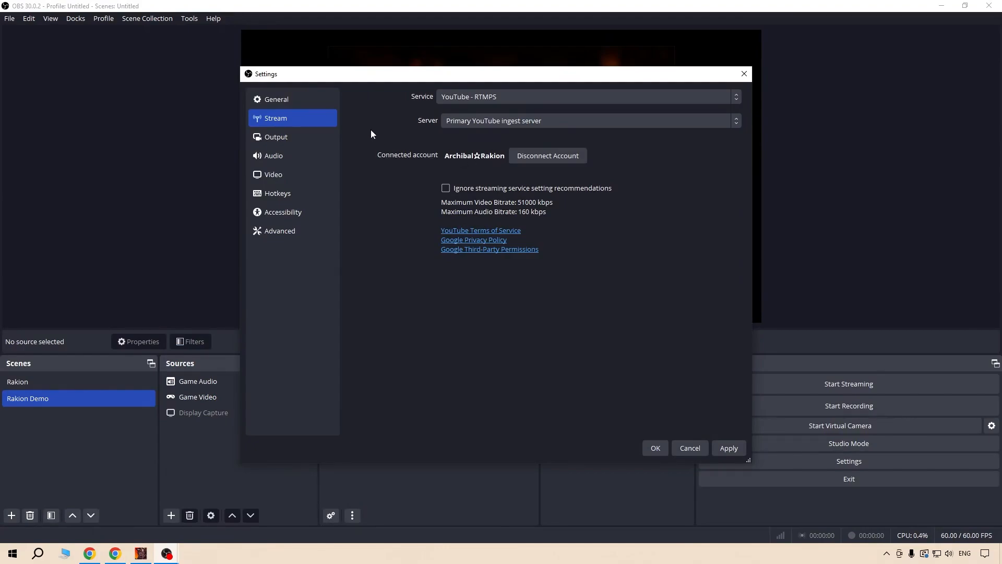
Open the Output settings and choose Hardware (NVENC, AV1) as the streaming video encoder.
{"action": "left_click", "coordinate": [302, 138]}
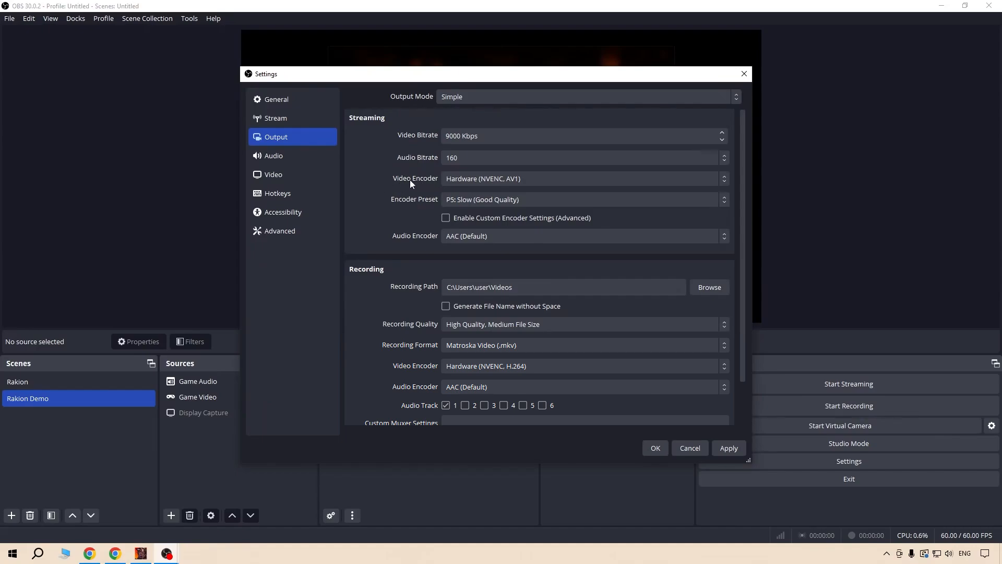
{"action": "left_click", "coordinate": [547, 184]}
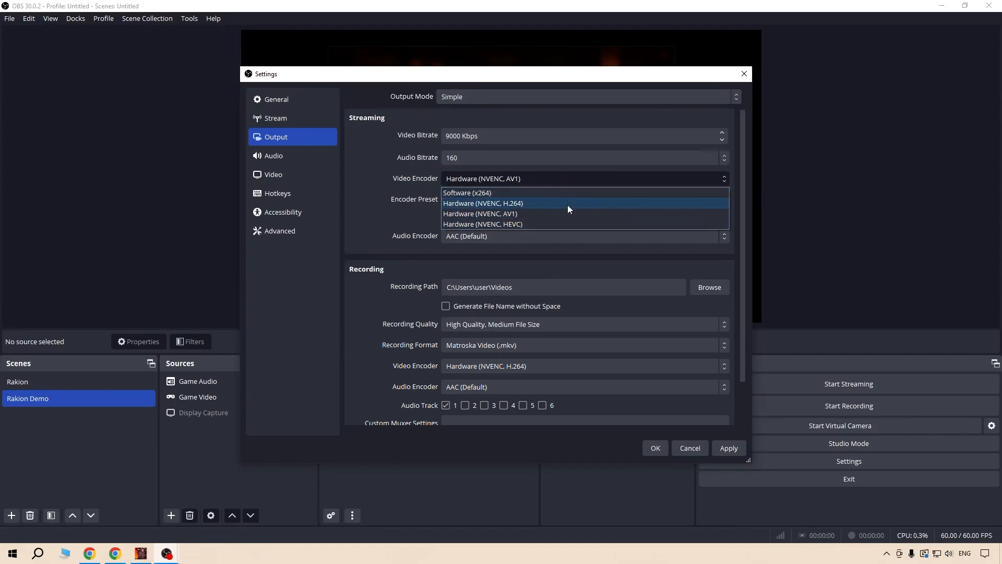
{"action": "left_click", "coordinate": [575, 217]}
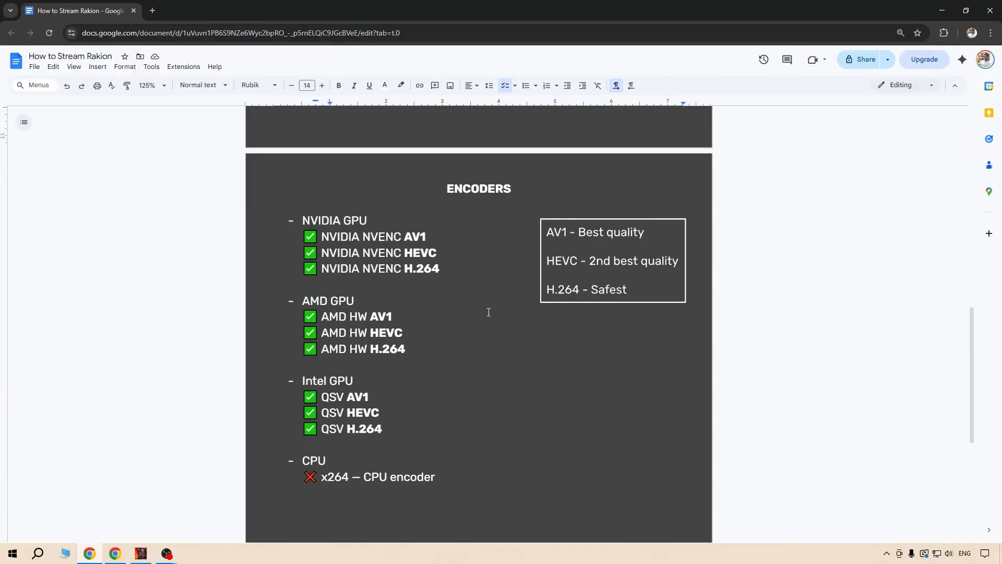
Switch to the Google Docs checklist and examine the NVIDIA GPU encoders listed on the ENCODERS page.
{"action": "scroll", "coordinate": [507, 383], "scroll_direction": "down", "scroll_amount": 1}
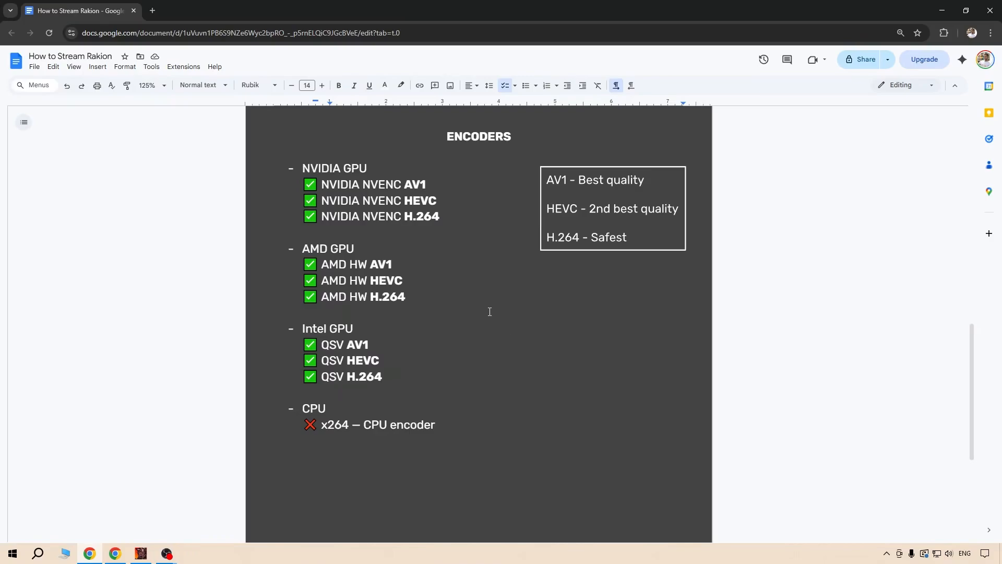
{"action": "left_click_drag", "start_coordinate": [374, 169], "coordinate": [303, 169]}
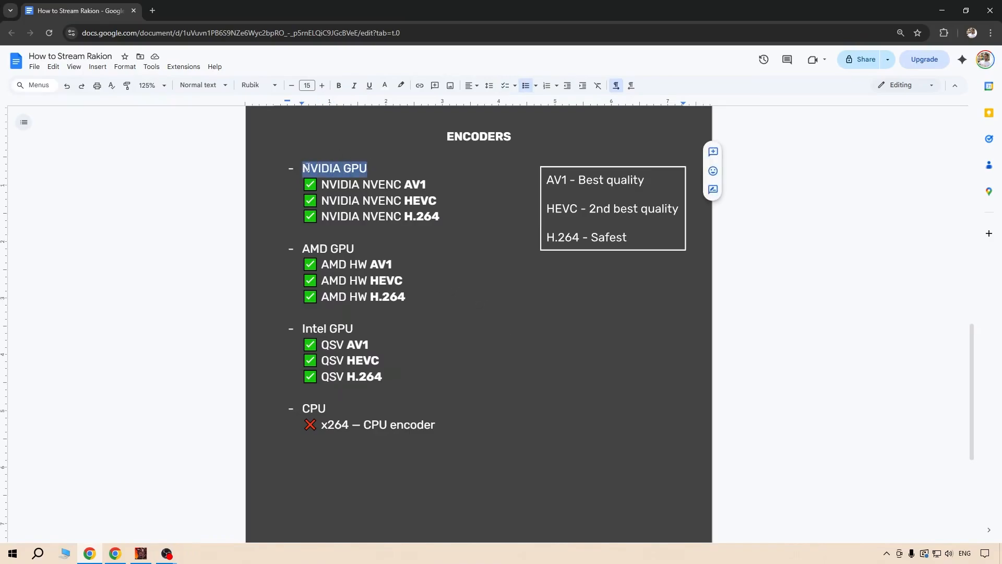
{"action": "left_click_drag", "start_coordinate": [427, 184], "coordinate": [302, 183]}
{"action": "left_click_drag", "start_coordinate": [458, 200], "coordinate": [304, 201]}
{"action": "left_click", "coordinate": [446, 216]}
{"action": "left_click_drag", "start_coordinate": [446, 217], "coordinate": [301, 215]}
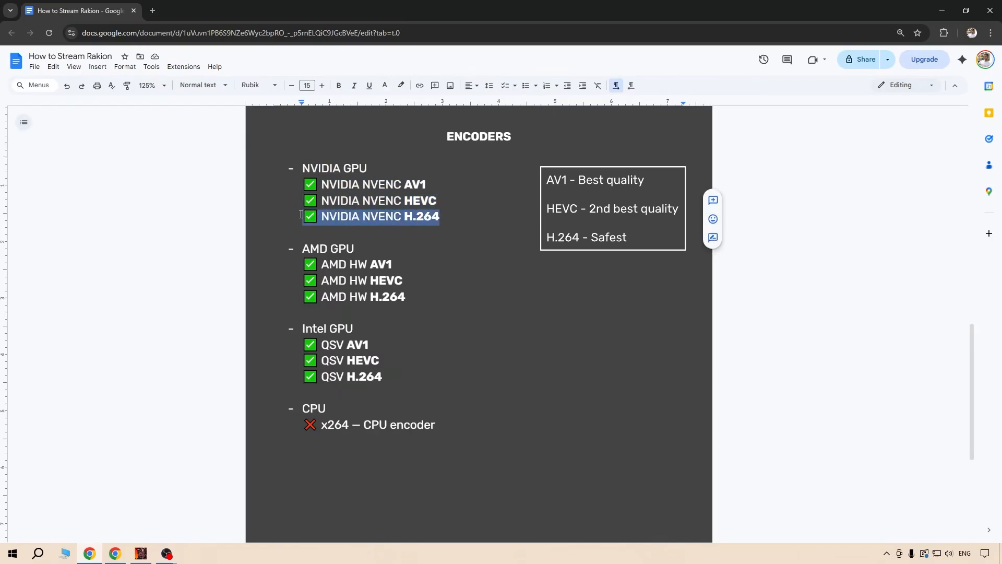
{"action": "left_click", "coordinate": [446, 222]}
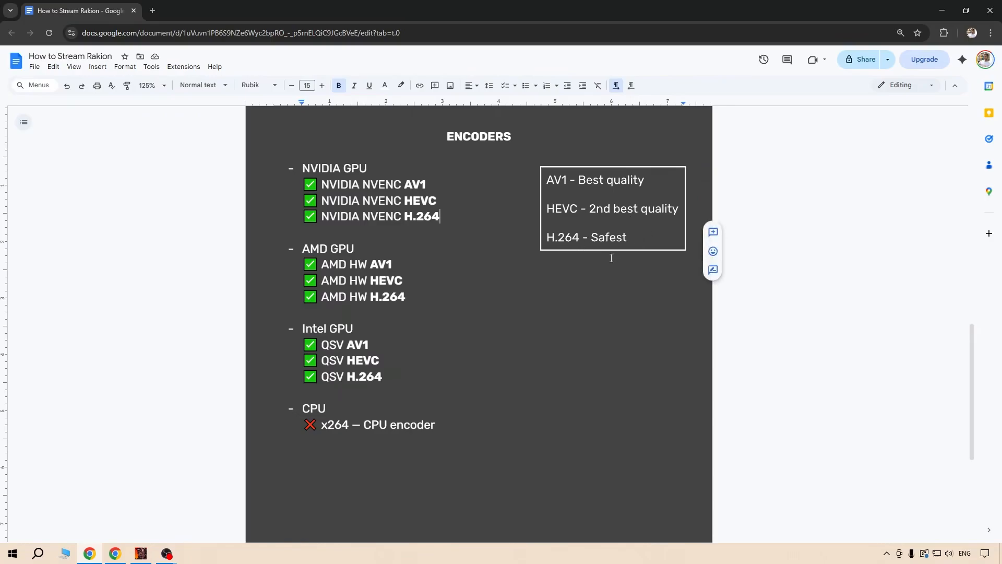
Read through the AMD GPU, Intel GPU and CPU encoder entries on the ENCODERS page.
{"action": "left_click_drag", "start_coordinate": [321, 264], "coordinate": [424, 296]}
{"action": "left_click", "coordinate": [424, 296]}
{"action": "scroll", "coordinate": [424, 297], "scroll_direction": "down", "scroll_amount": 1}
{"action": "left_click_drag", "start_coordinate": [301, 276], "coordinate": [416, 324]}
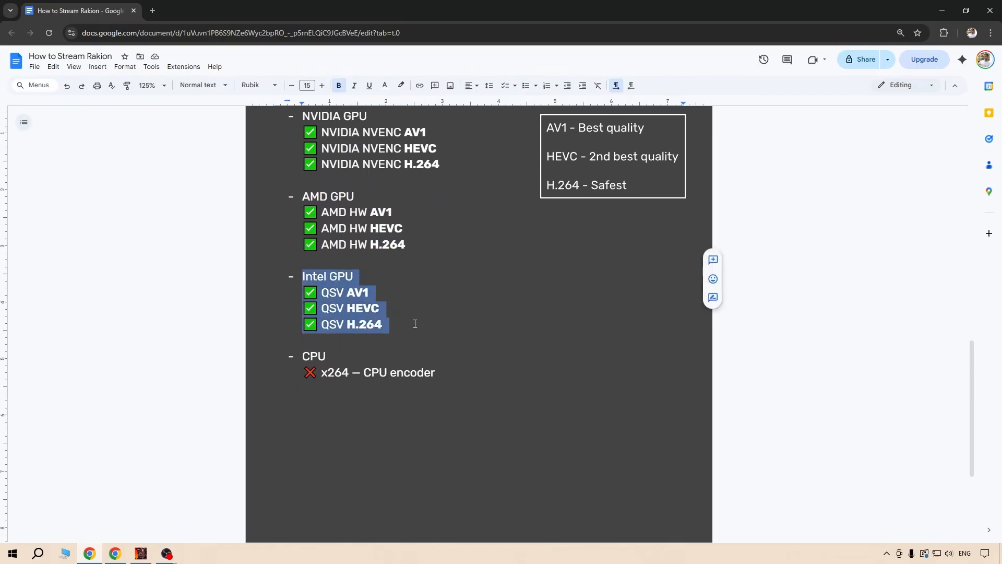
{"action": "left_click", "coordinate": [431, 324]}
{"action": "scroll", "coordinate": [435, 323], "scroll_direction": "up", "scroll_amount": 1}
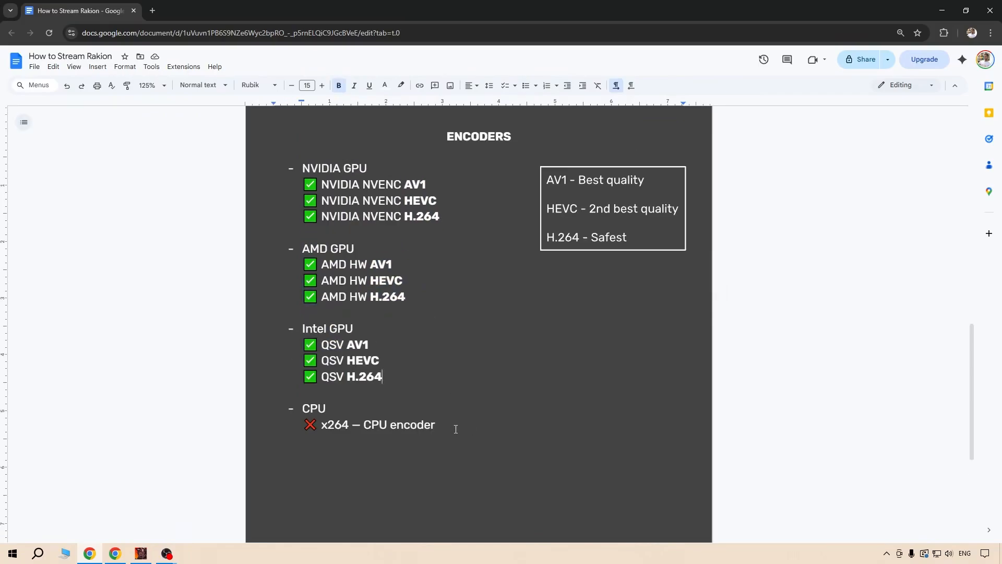
{"action": "left_click_drag", "start_coordinate": [454, 425], "coordinate": [296, 408]}
{"action": "left_click", "coordinate": [337, 412]}
{"action": "left_click", "coordinate": [305, 428]}
{"action": "left_click_drag", "start_coordinate": [440, 426], "coordinate": [318, 428]}
{"action": "left_click", "coordinate": [300, 436]}
{"action": "key", "text": "Up"}
{"action": "key", "text": "Up"}
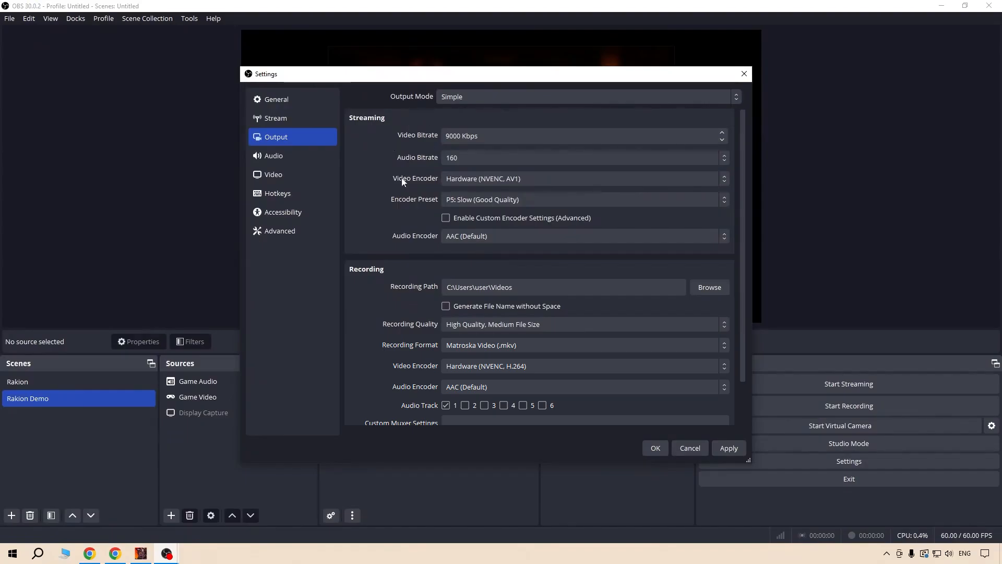
Return to the OBS Studio Output settings and review the available streaming video encoders and encoder presets.
{"action": "left_click", "coordinate": [460, 179]}
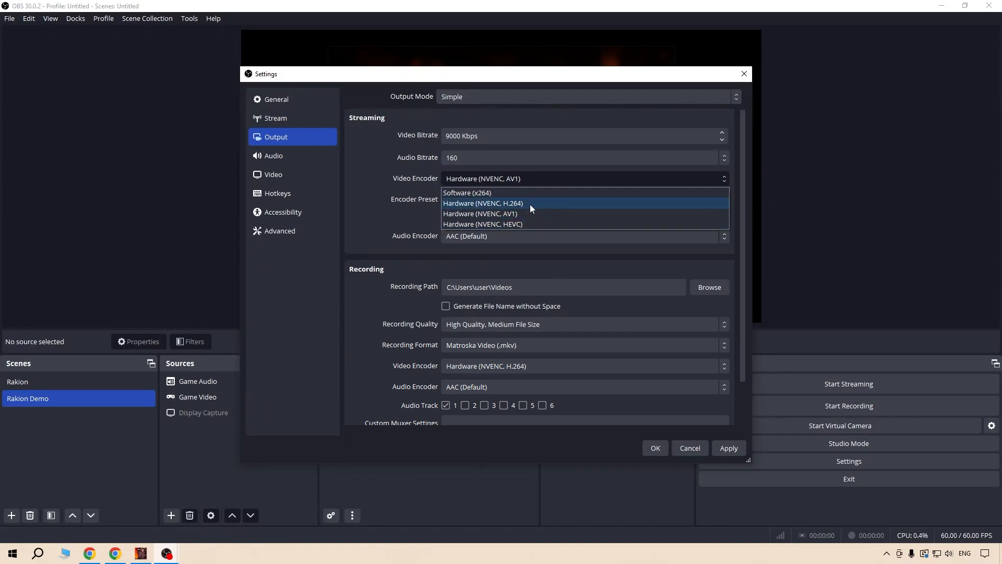
{"action": "left_click", "coordinate": [404, 204]}
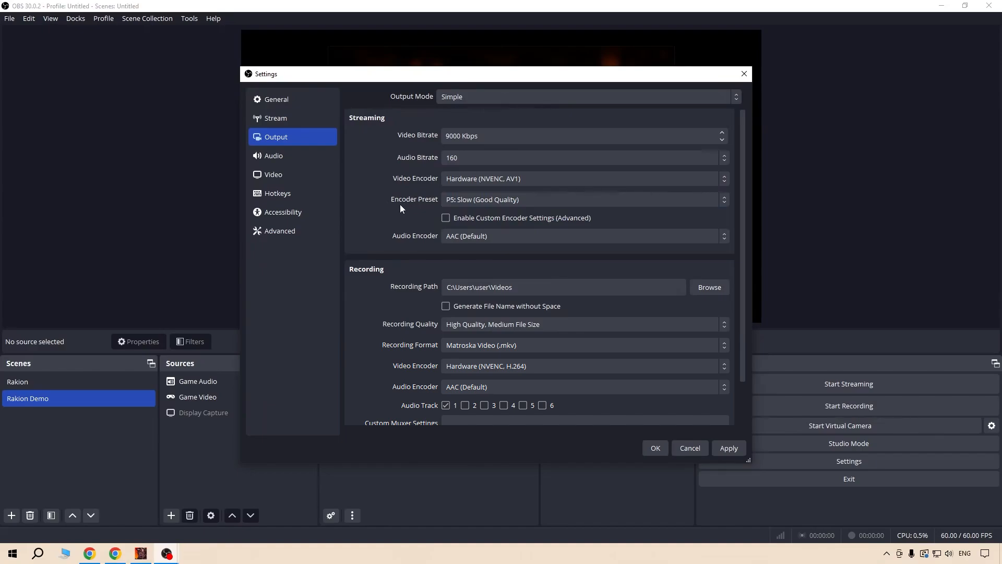
{"action": "left_click", "coordinate": [459, 200]}
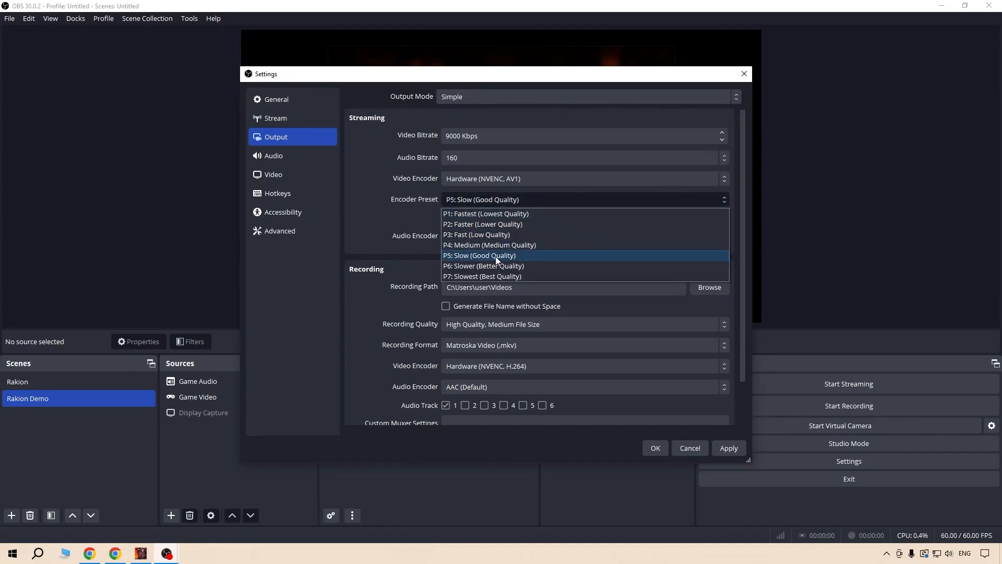
{"action": "left_click", "coordinate": [407, 246]}
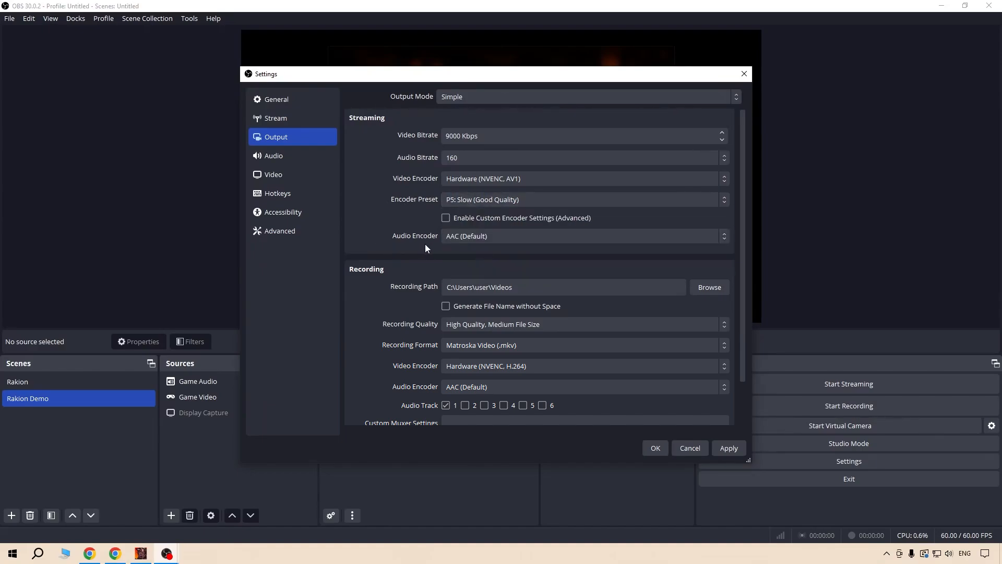
Review the streaming and recording sections of the Output settings, and look through the Audio settings down to the push-to-talk entries.
{"action": "scroll", "coordinate": [349, 230], "scroll_direction": "down", "scroll_amount": 2}
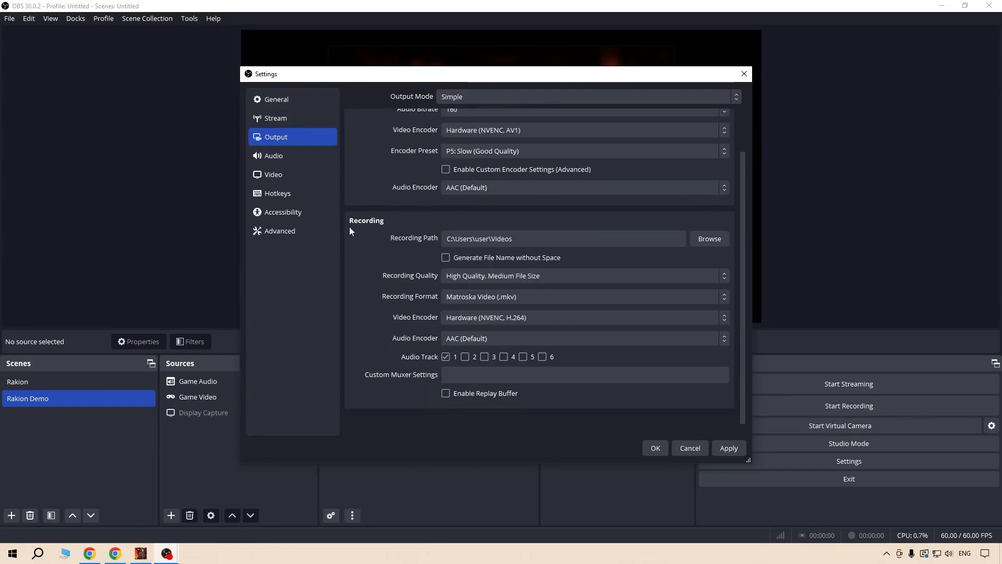
{"action": "scroll", "coordinate": [350, 230], "scroll_direction": "up", "scroll_amount": 2}
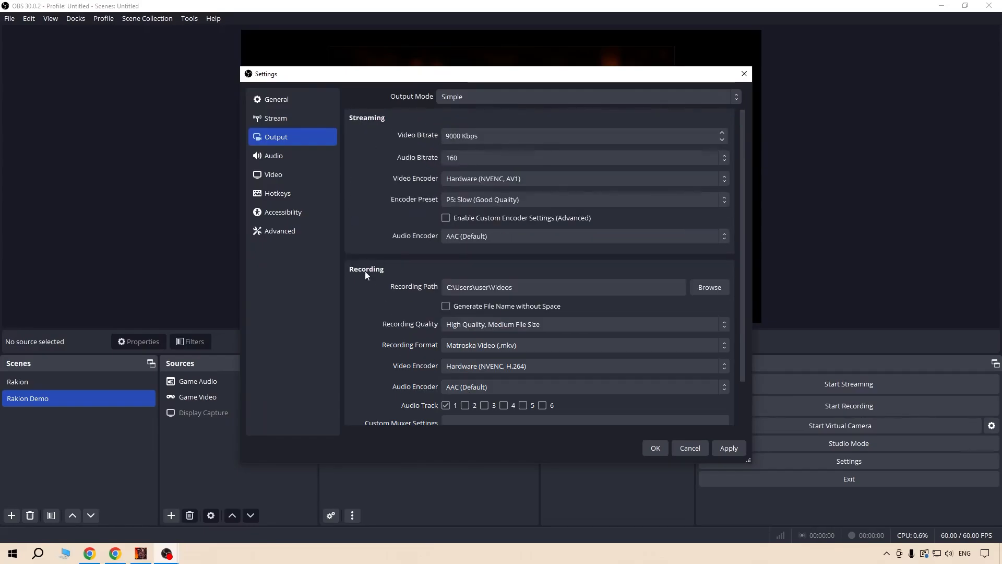
{"action": "scroll", "coordinate": [351, 230], "scroll_direction": "down", "scroll_amount": 2}
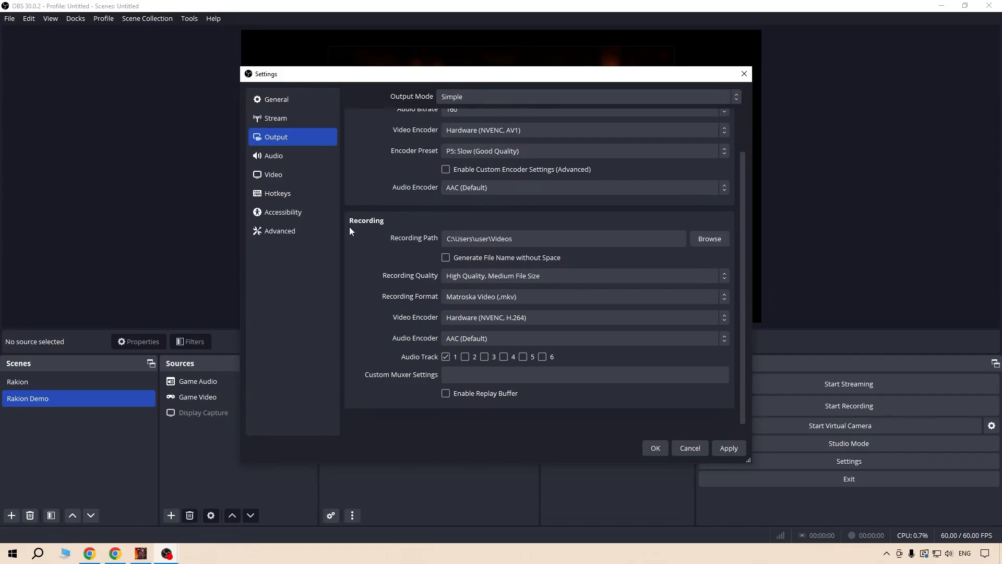
{"action": "scroll", "coordinate": [350, 231], "scroll_direction": "up", "scroll_amount": 2}
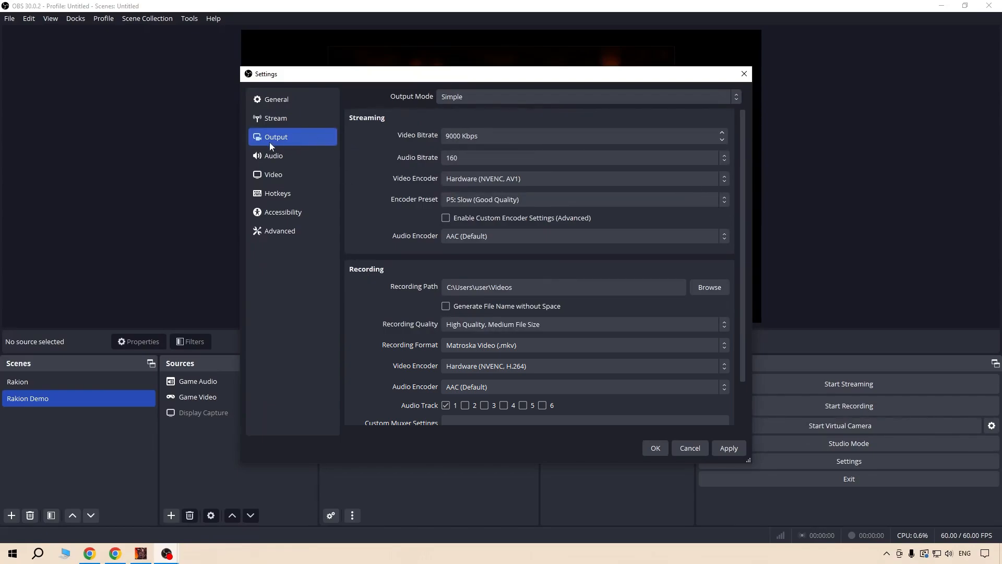
{"action": "left_click", "coordinate": [293, 155]}
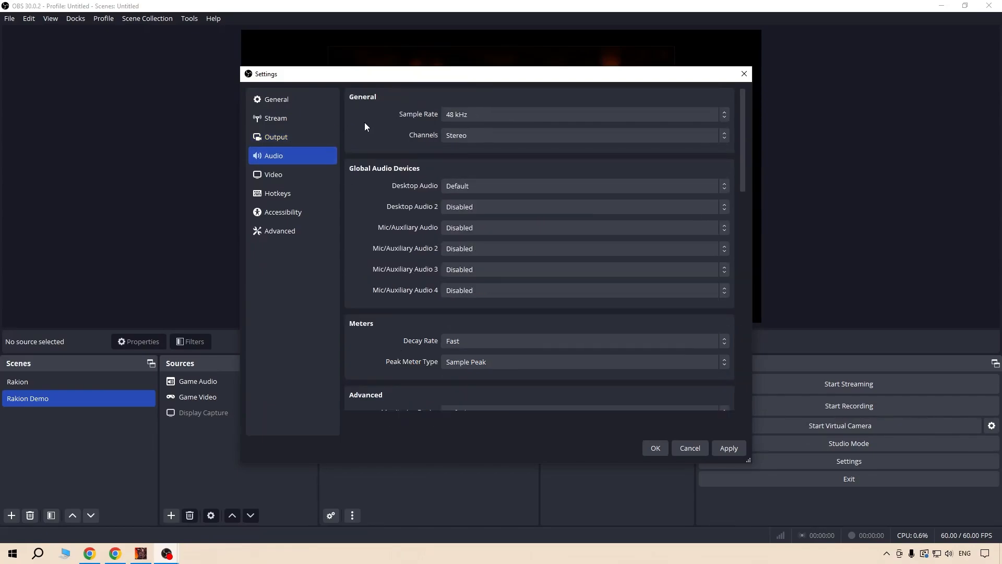
{"action": "left_click_drag", "start_coordinate": [744, 105], "coordinate": [734, 323]}
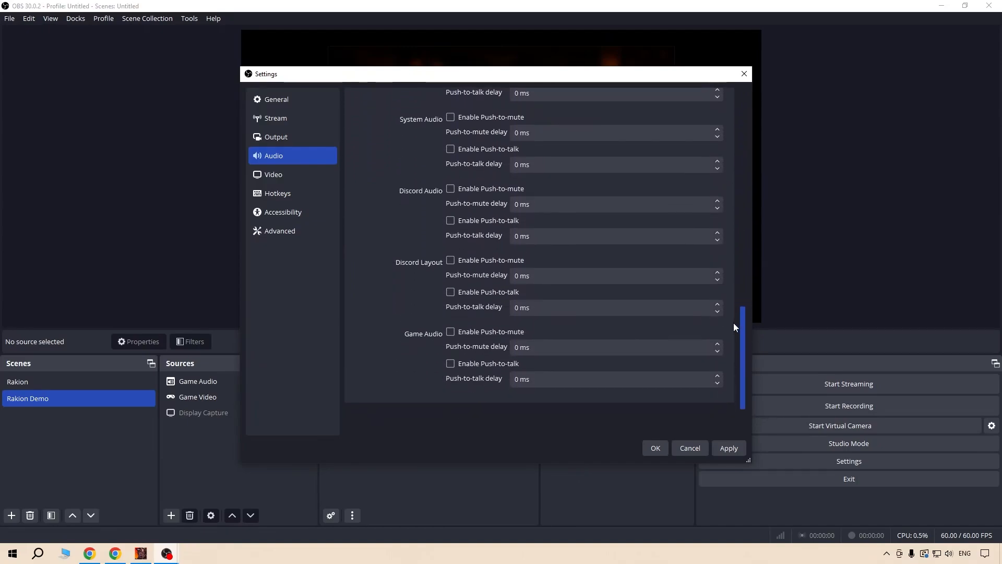
In the Video settings, set both the base canvas resolution and the output scaled resolution to 1920x1080.
{"action": "left_click", "coordinate": [292, 175]}
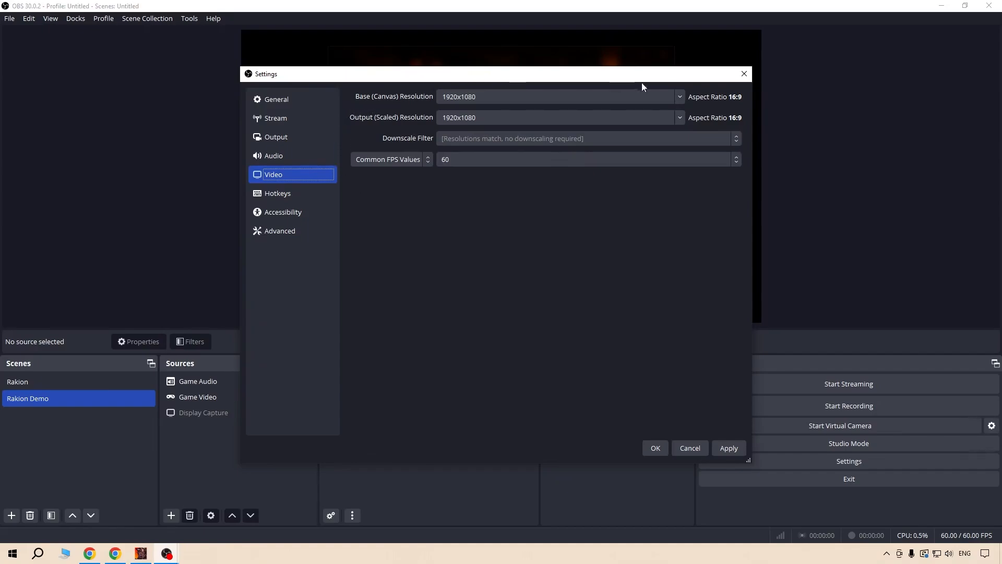
{"action": "left_click", "coordinate": [629, 97]}
{"action": "left_click", "coordinate": [678, 97]}
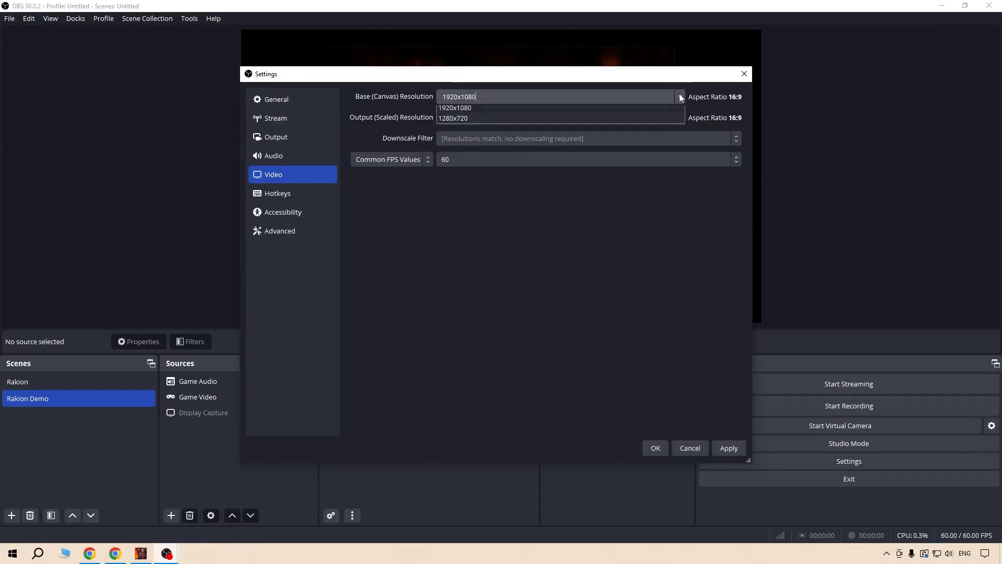
{"action": "left_click", "coordinate": [575, 93]}
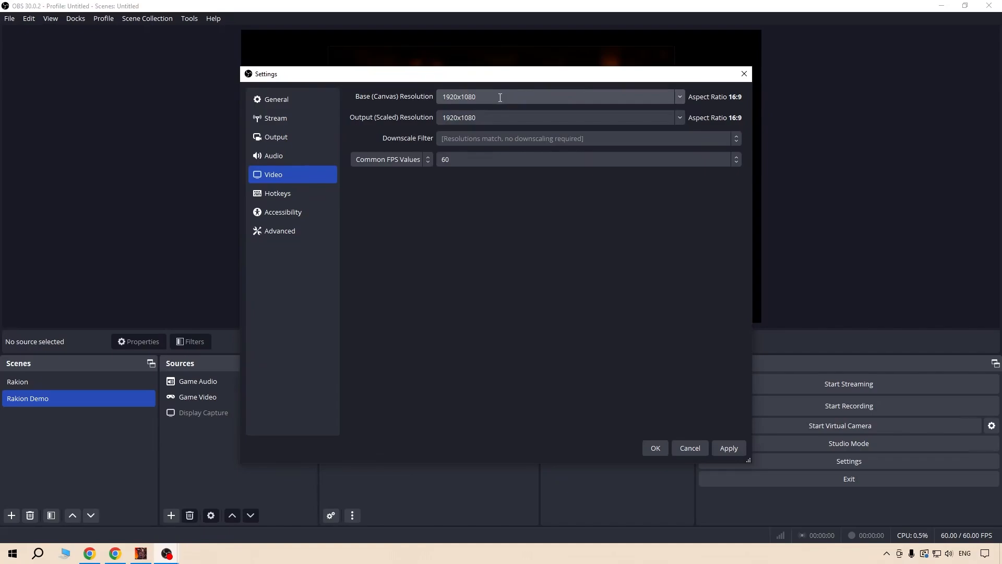
{"action": "type", "text": "3"}
{"action": "key", "text": "BackSpace"}
{"action": "key", "text": "BackSpace"}
{"action": "type", "text": "0"}
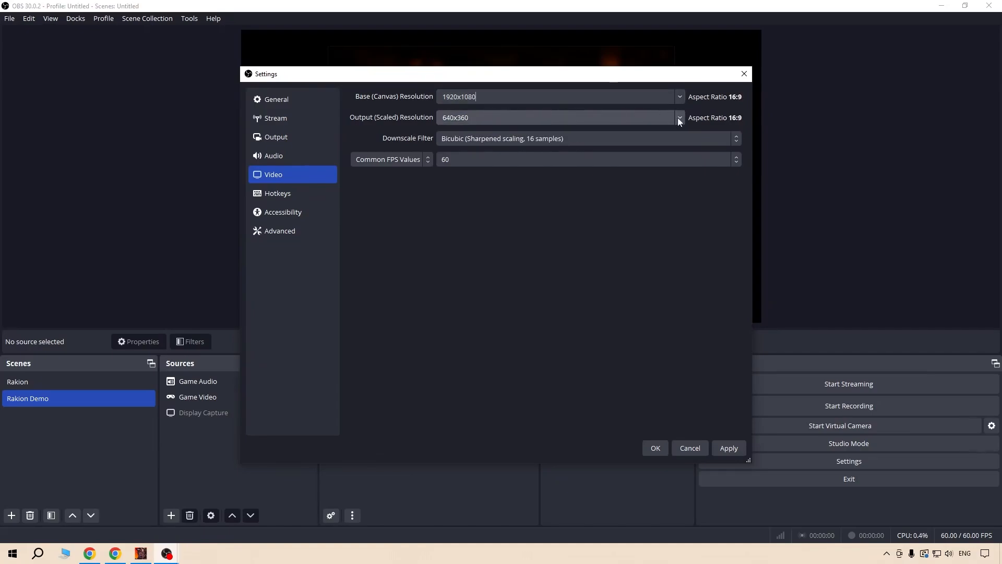
{"action": "left_click", "coordinate": [679, 117]}
{"action": "left_click", "coordinate": [613, 129]}
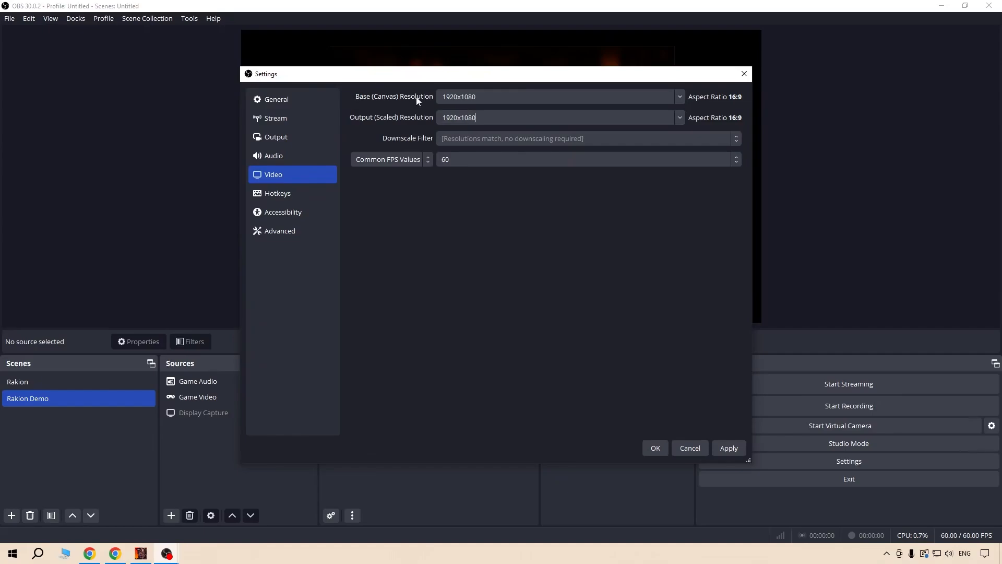
Examine the available common FPS values in the Video settings without changing the selection.
{"action": "mouse_move", "coordinate": [379, 78]}
{"action": "left_mouse_down"}
{"action": "mouse_move", "coordinate": [694, 144]}
{"action": "mouse_move", "coordinate": [788, 235]}
{"action": "mouse_move", "coordinate": [525, 120]}
{"action": "mouse_move", "coordinate": [388, 80]}
{"action": "left_mouse_up"}
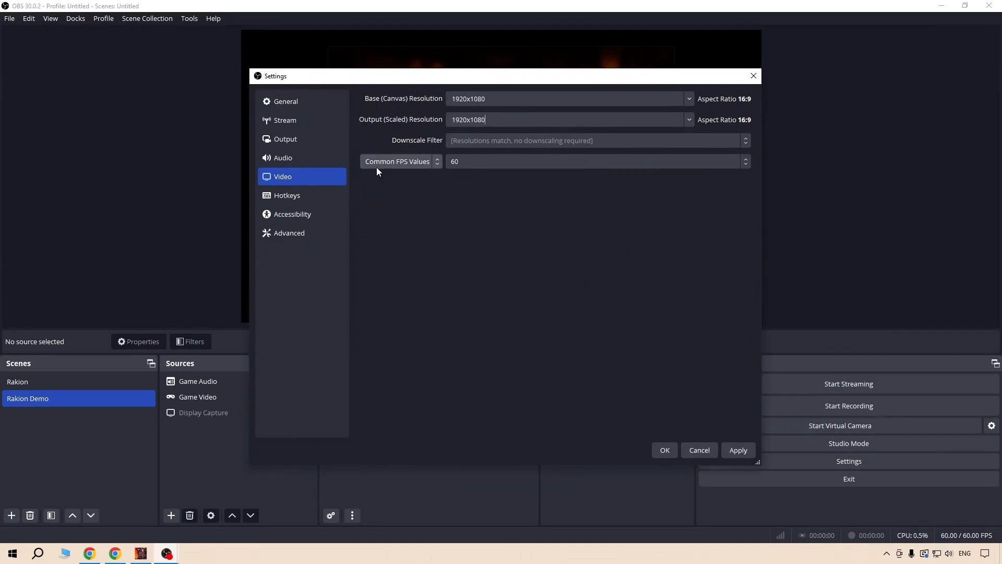
{"action": "left_click", "coordinate": [477, 160]}
{"action": "left_click", "coordinate": [477, 160]}
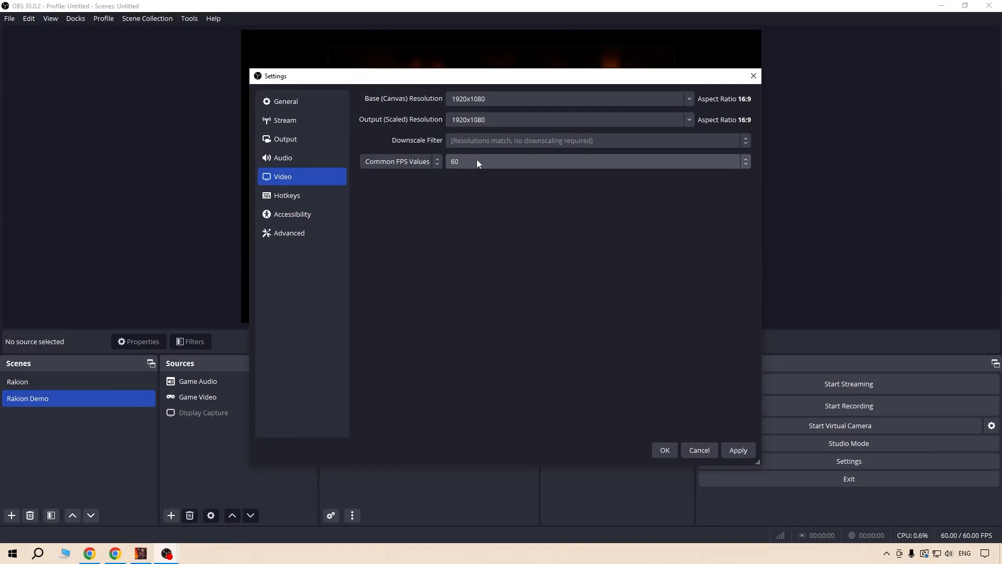
{"action": "left_click", "coordinate": [477, 160]}
{"action": "left_click", "coordinate": [477, 160]}
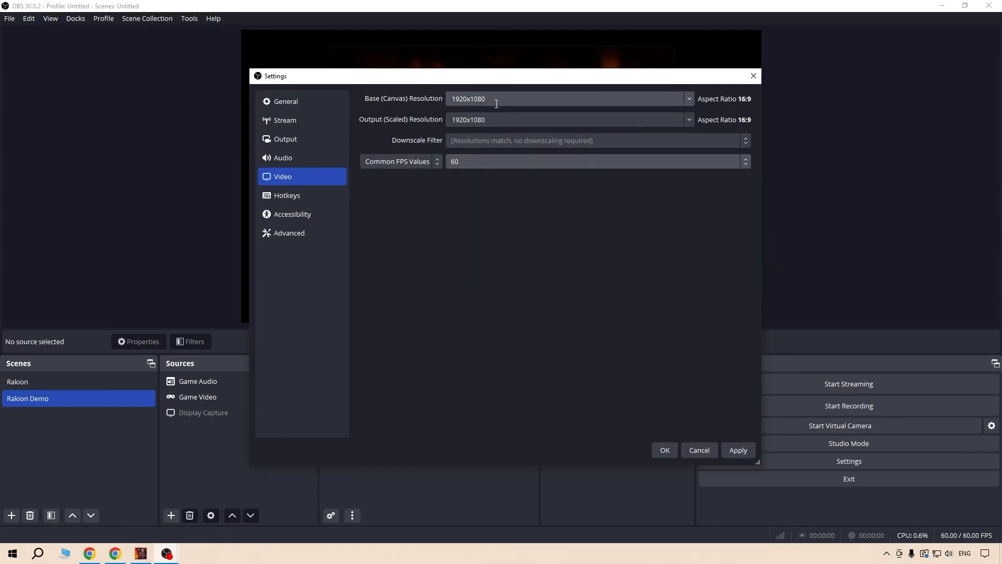
{"action": "left_click", "coordinate": [470, 163]}
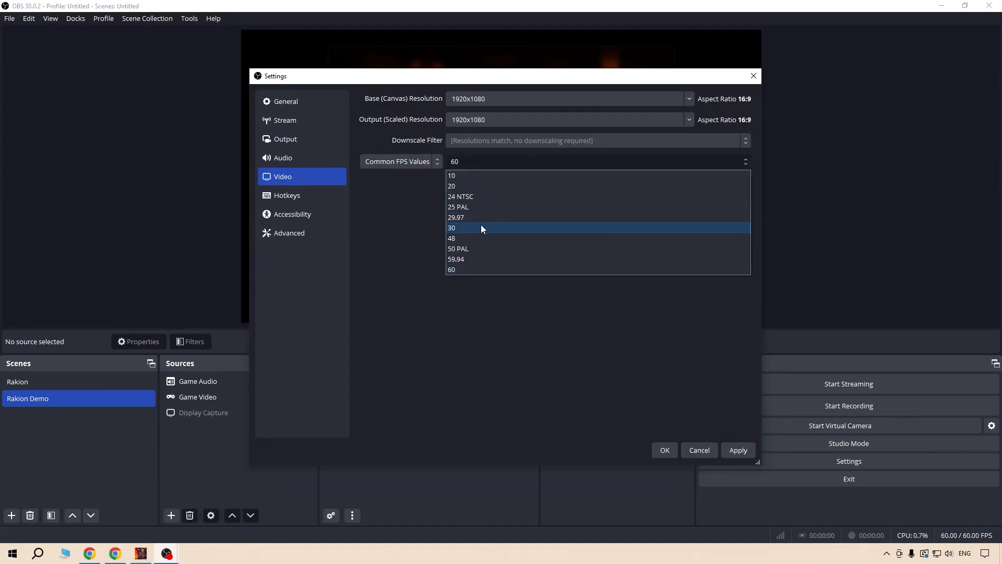
{"action": "key", "text": "Escape"}
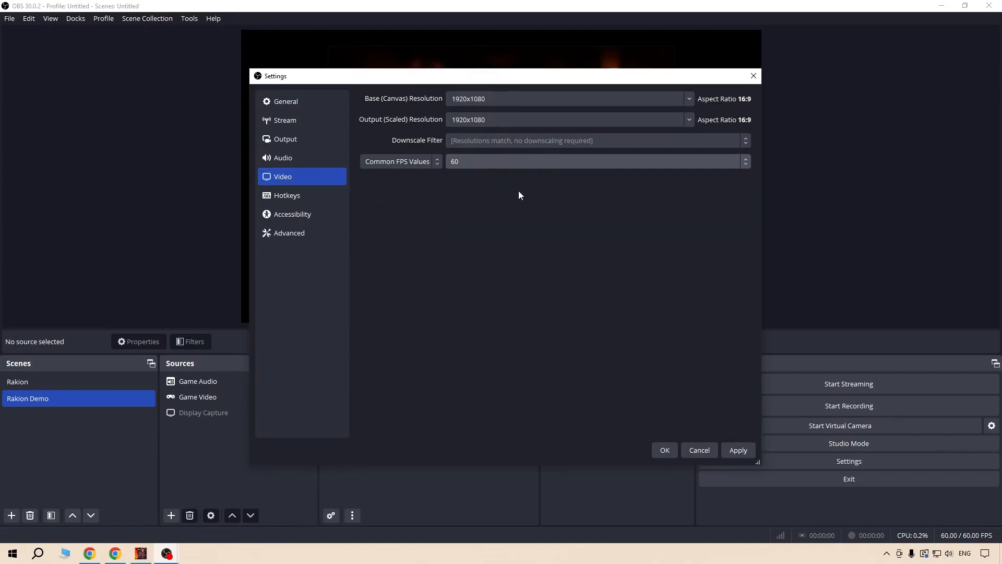
Open the Hotkeys settings and examine the hotkeys assigned to starting and stopping the stream.
{"action": "left_click", "coordinate": [314, 196]}
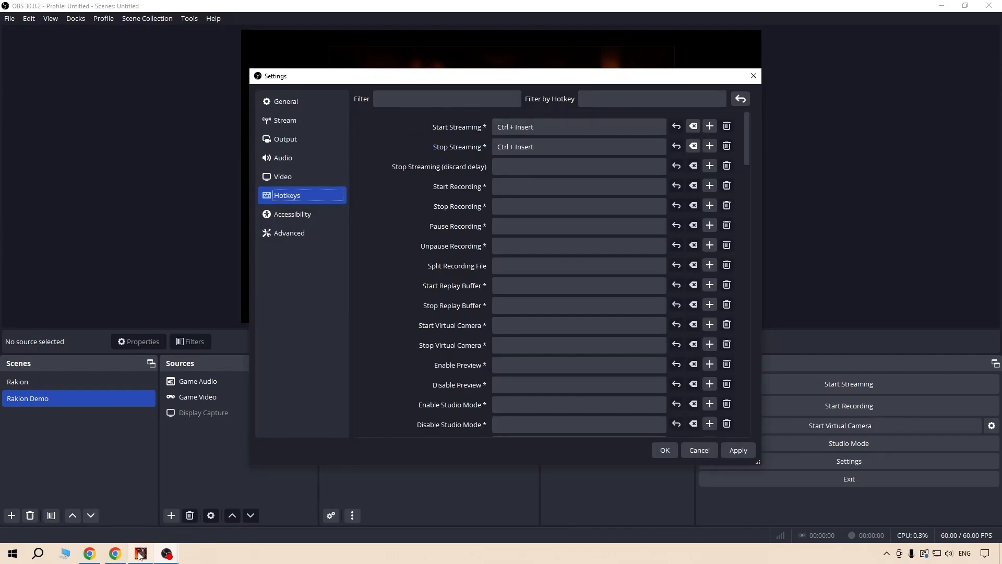
{"action": "mouse_move", "coordinate": [139, 553]}
{"action": "left_click_drag", "start_coordinate": [619, 81], "coordinate": [334, 95]}
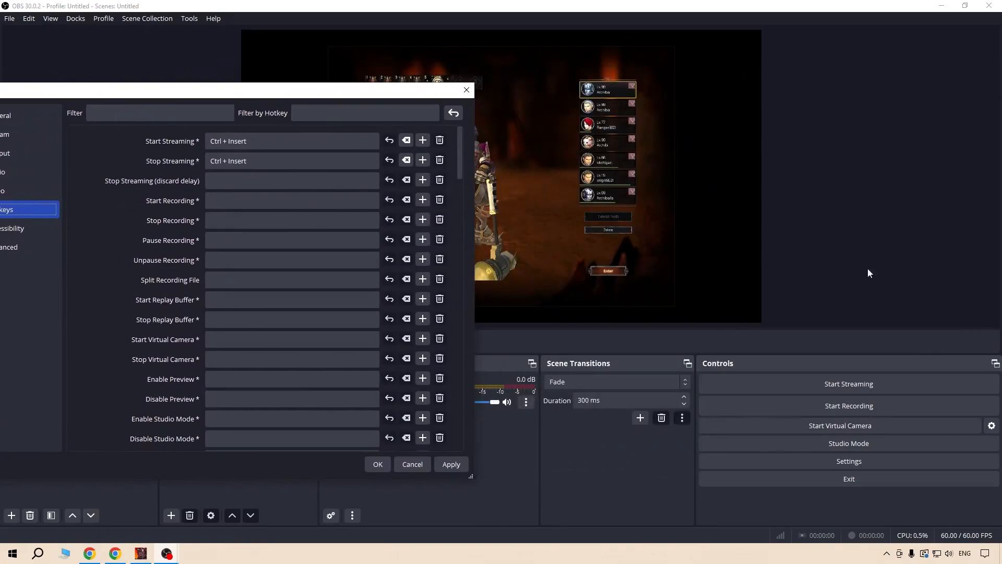
{"action": "left_click_drag", "start_coordinate": [259, 90], "coordinate": [577, 64]}
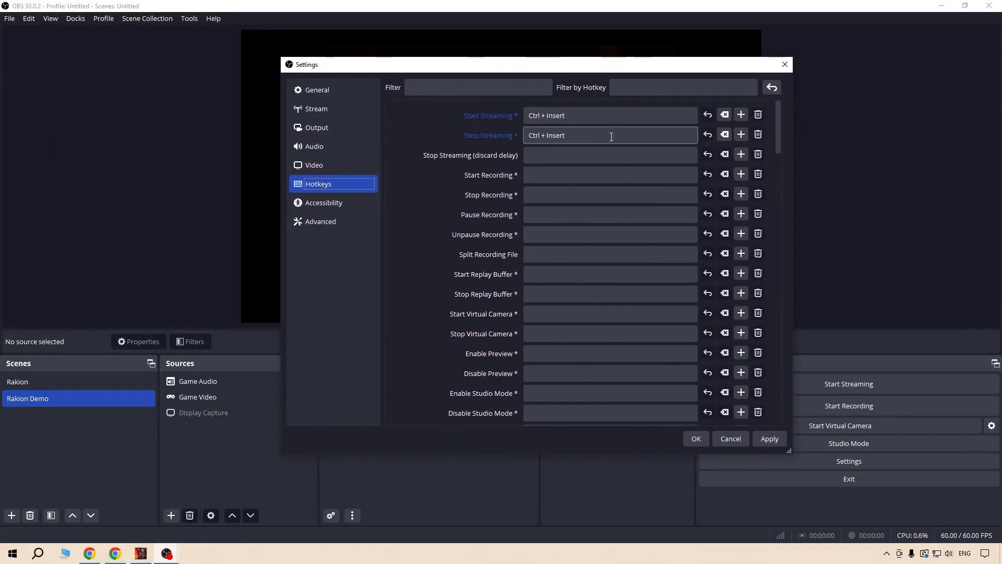
{"action": "scroll", "coordinate": [405, 126], "scroll_direction": "down", "scroll_amount": 1}
{"action": "scroll", "coordinate": [405, 126], "scroll_direction": "up", "scroll_amount": 1}
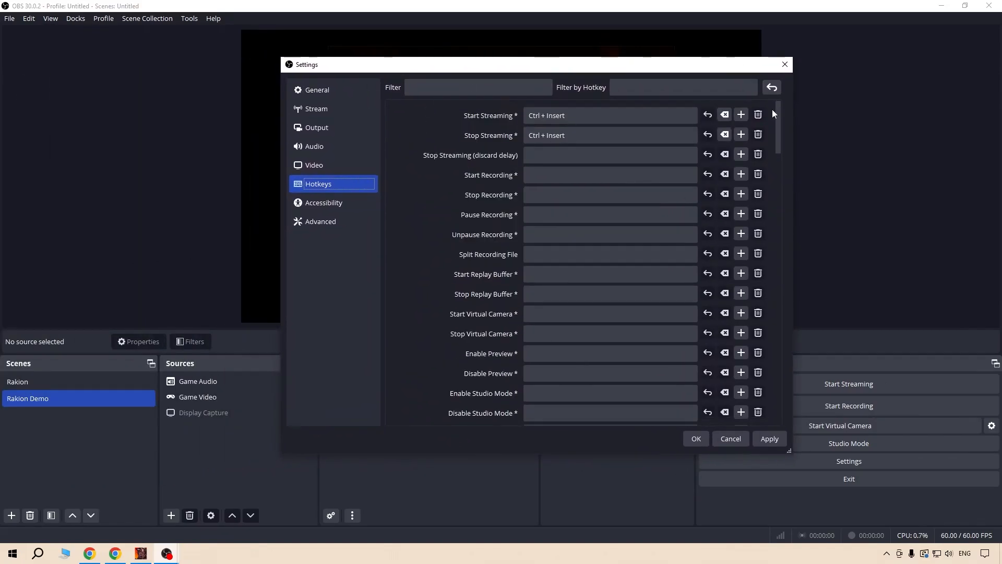
{"action": "left_click_drag", "start_coordinate": [779, 110], "coordinate": [596, 104]}
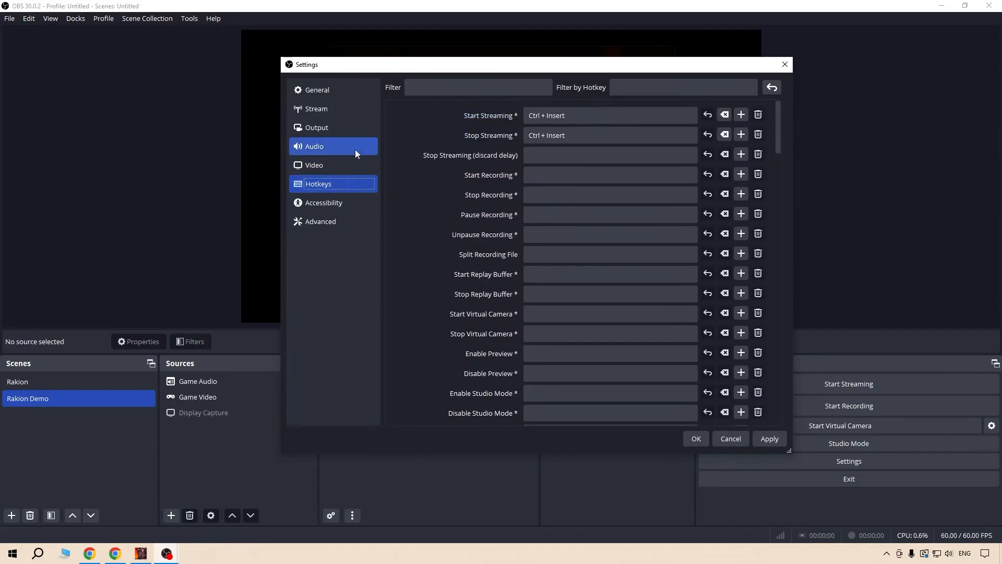
Look through the Accessibility color settings and the Advanced settings.
{"action": "left_click", "coordinate": [334, 203]}
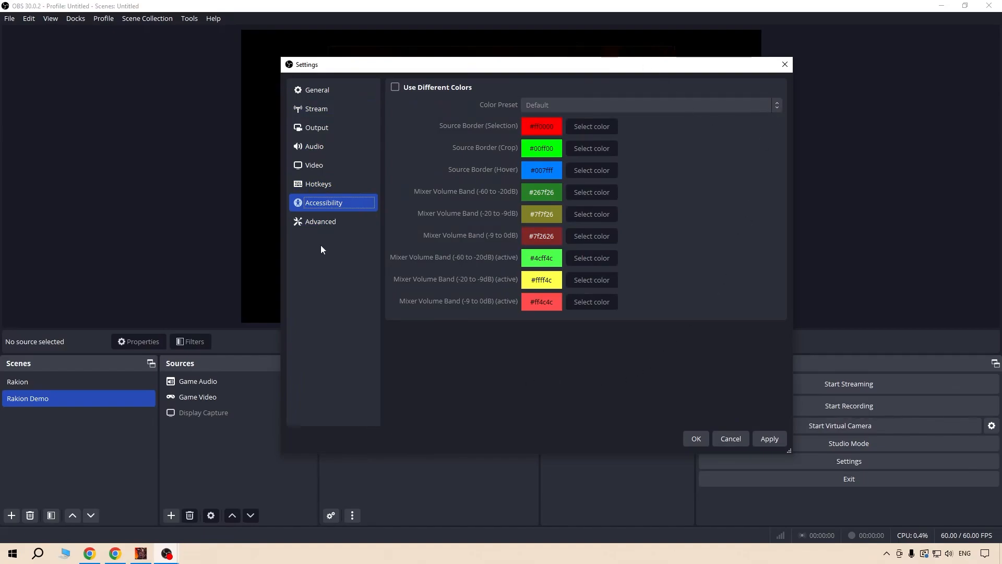
{"action": "left_click", "coordinate": [330, 220]}
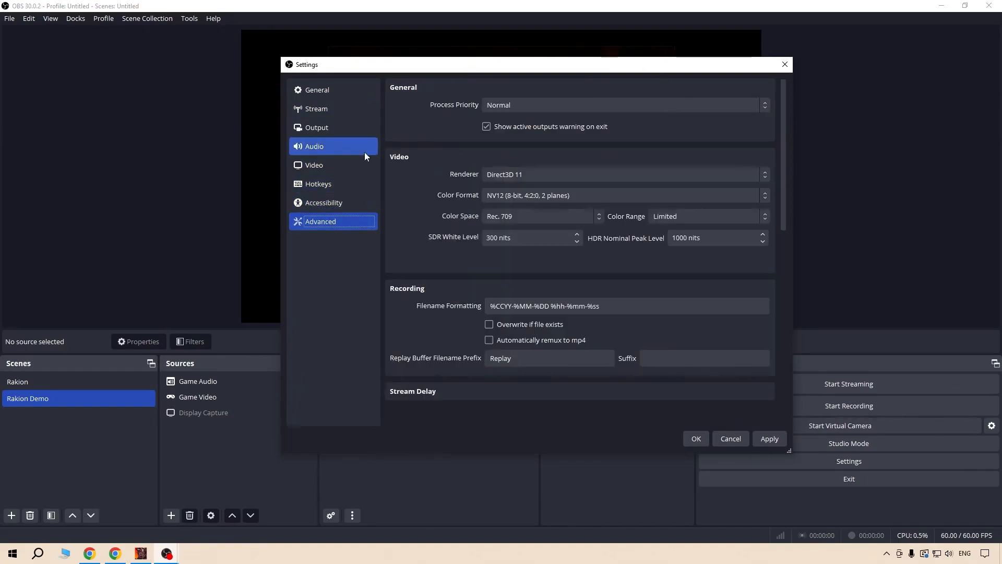
{"action": "mouse_move", "coordinate": [784, 92]}
{"action": "left_mouse_down"}
{"action": "mouse_move", "coordinate": [772, 197]}
{"action": "mouse_move", "coordinate": [781, 278]}
{"action": "mouse_move", "coordinate": [773, 99]}
{"action": "left_mouse_up"}
{"action": "left_click", "coordinate": [355, 222]}
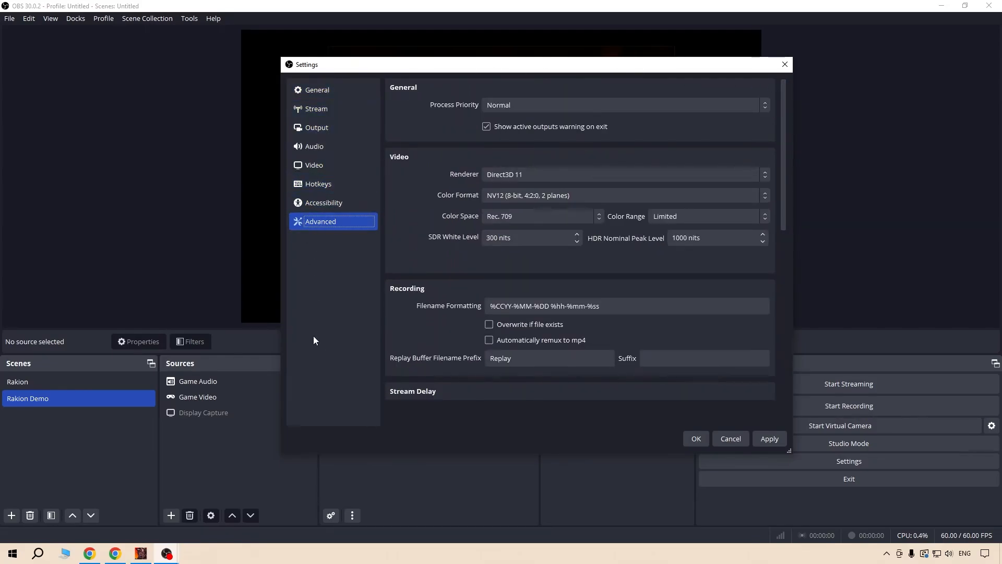
Apply and confirm the OBS settings, and close the YouTube chat window and the YouTube dock beside the preview.
{"action": "left_click", "coordinate": [773, 439]}
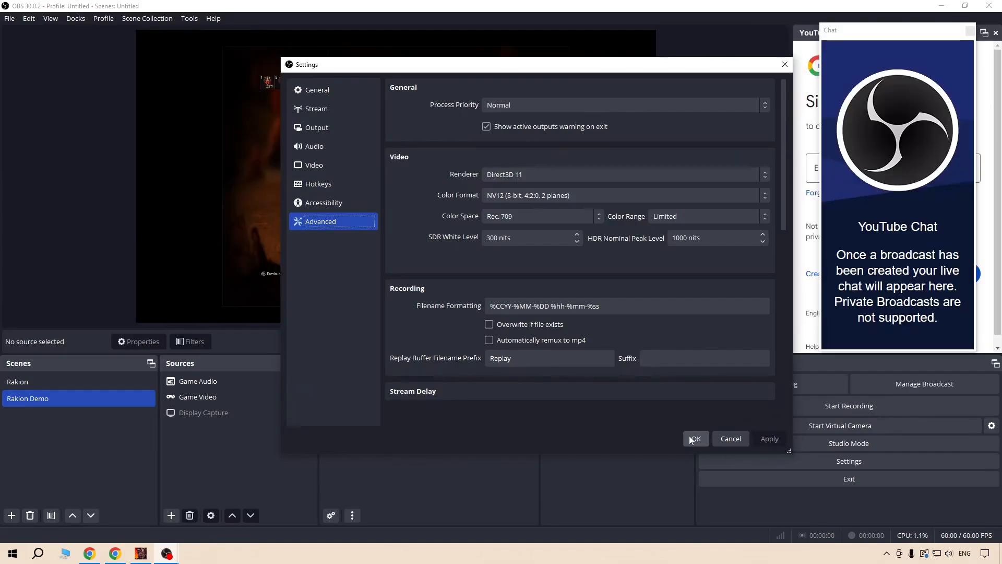
{"action": "left_click", "coordinate": [690, 438]}
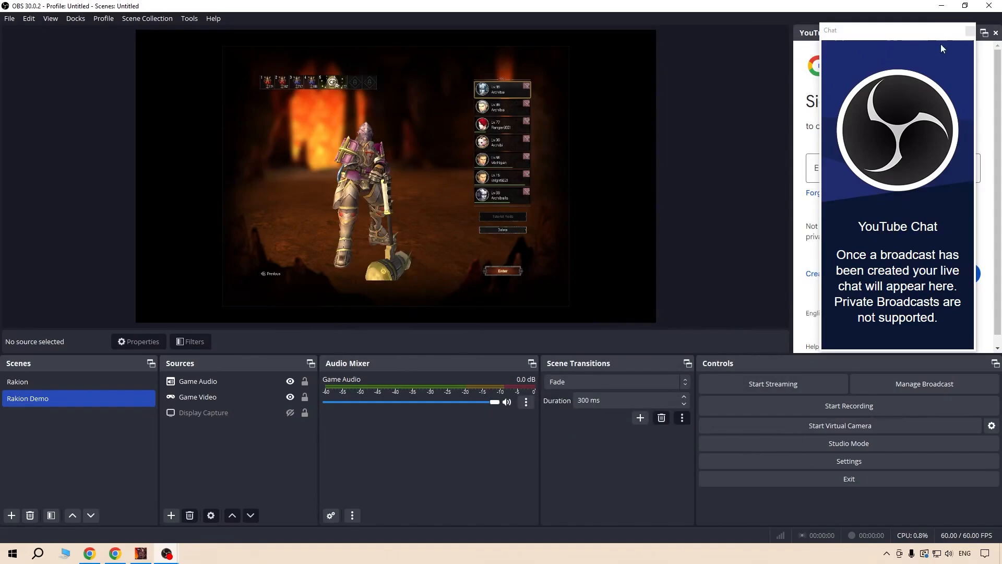
{"action": "left_click", "coordinate": [971, 32]}
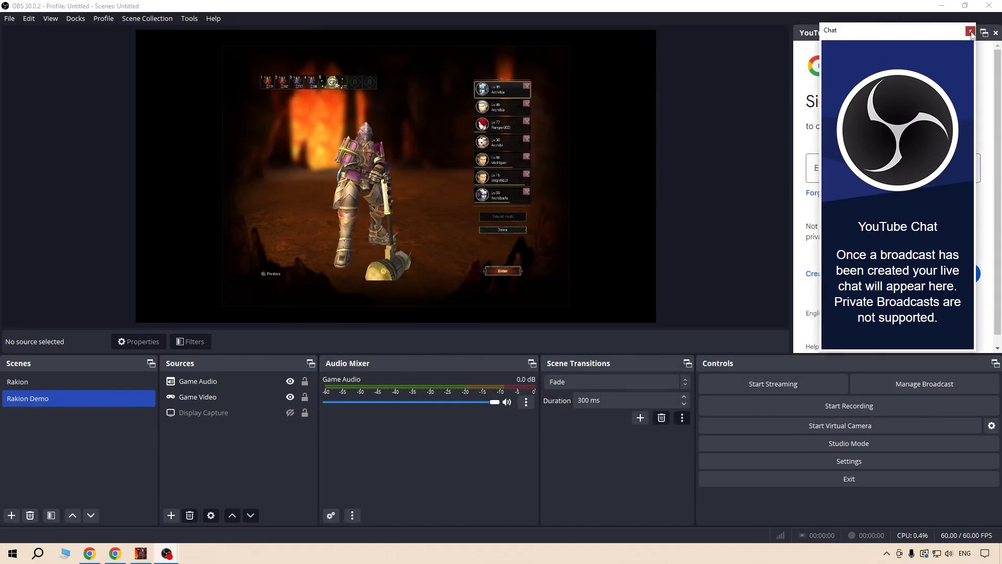
{"action": "left_click", "coordinate": [971, 32]}
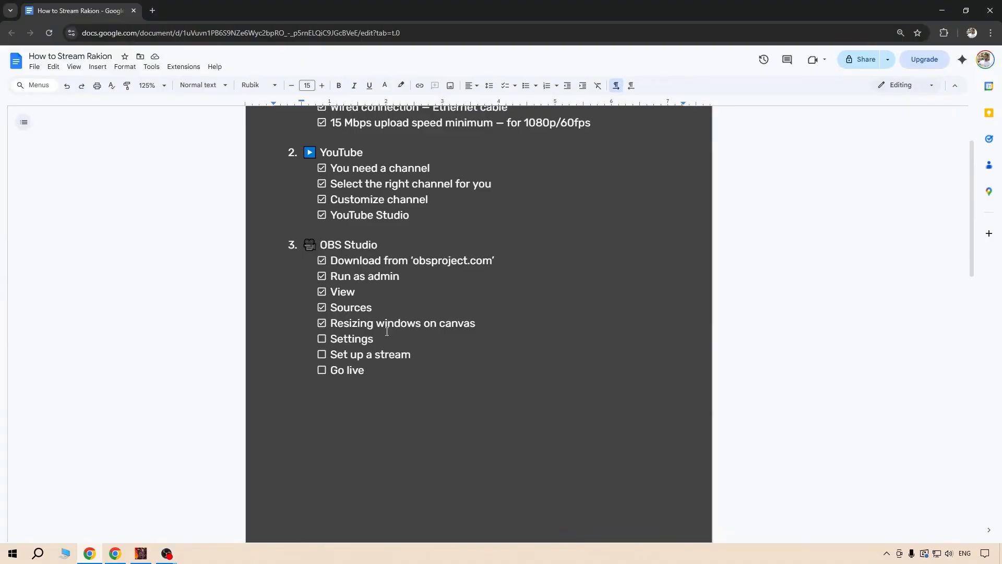
Switch to the Google Docs checklist, mark Settings as done under OBS Studio and highlight the Set up a stream item.
{"action": "left_click", "coordinate": [322, 339]}
{"action": "left_click_drag", "start_coordinate": [415, 355], "coordinate": [330, 338]}
{"action": "left_click", "coordinate": [402, 355]}
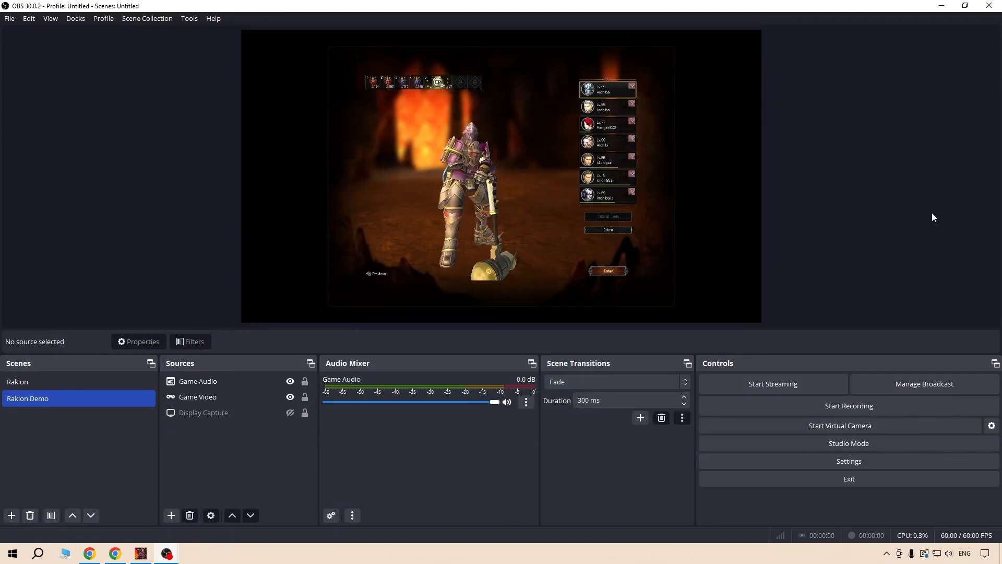
Return to OBS Studio, open the YouTube broadcast setup and go through the title and description fields of the new broadcast.
{"action": "left_click", "coordinate": [885, 383]}
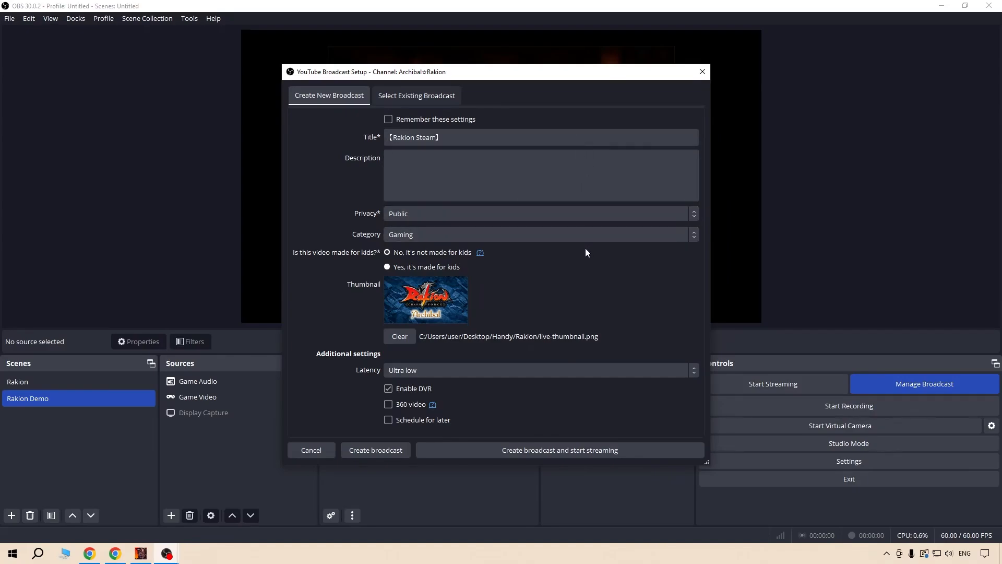
{"action": "left_click", "coordinate": [480, 138]}
{"action": "left_click_drag", "start_coordinate": [480, 138], "coordinate": [356, 139]}
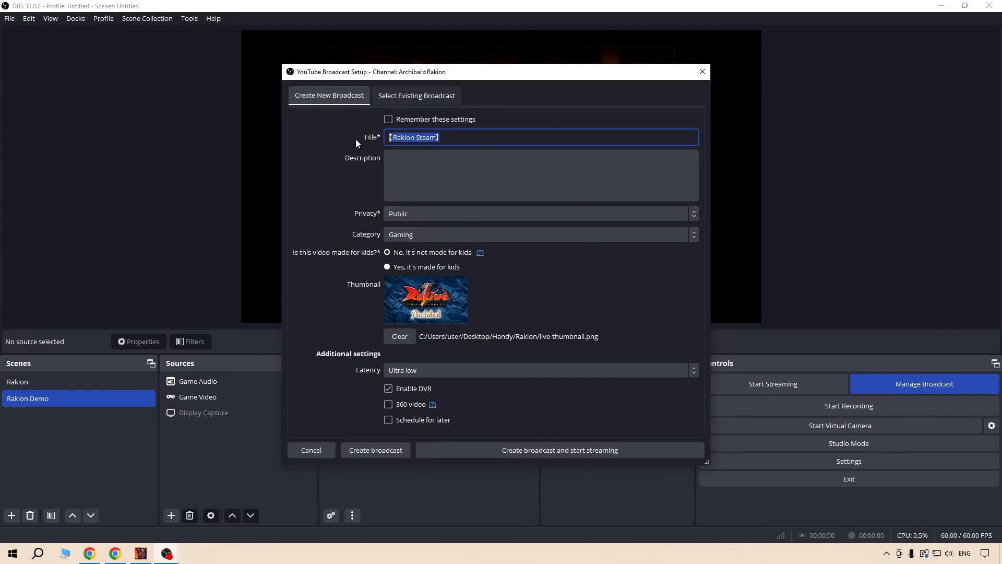
{"action": "left_click_drag", "start_coordinate": [466, 137], "coordinate": [390, 137]}
{"action": "left_click", "coordinate": [390, 137]}
{"action": "left_click", "coordinate": [456, 161]}
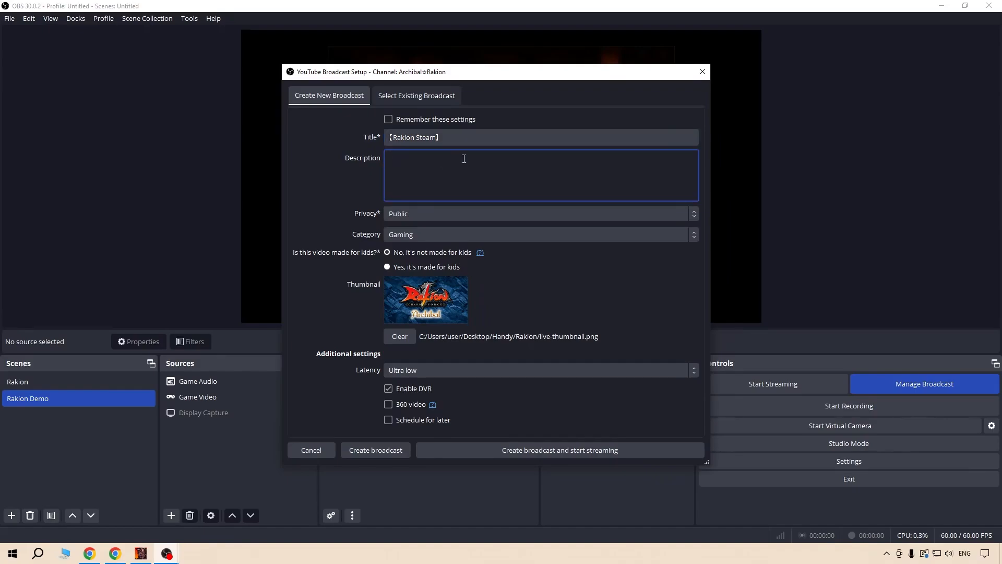
Create the YouTube broadcast with Public privacy, Ultra low latency and the settings remembered.
{"action": "left_click", "coordinate": [409, 212]}
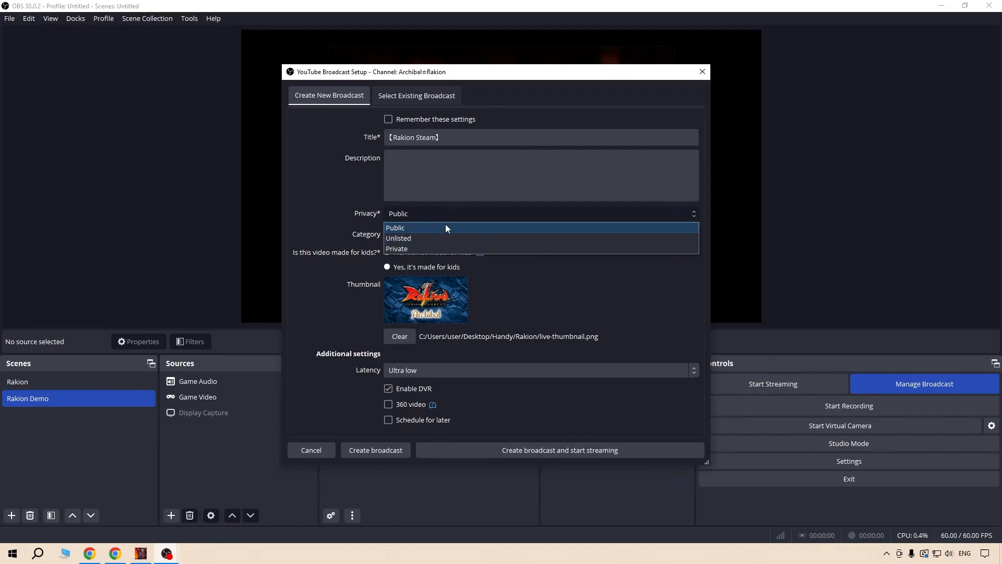
{"action": "left_click", "coordinate": [442, 227]}
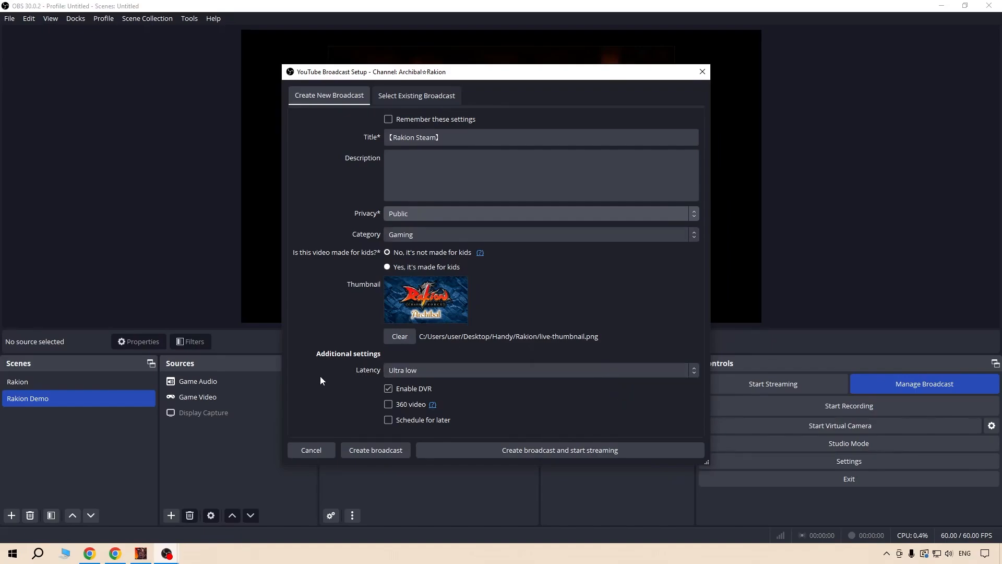
{"action": "left_click", "coordinate": [651, 370]}
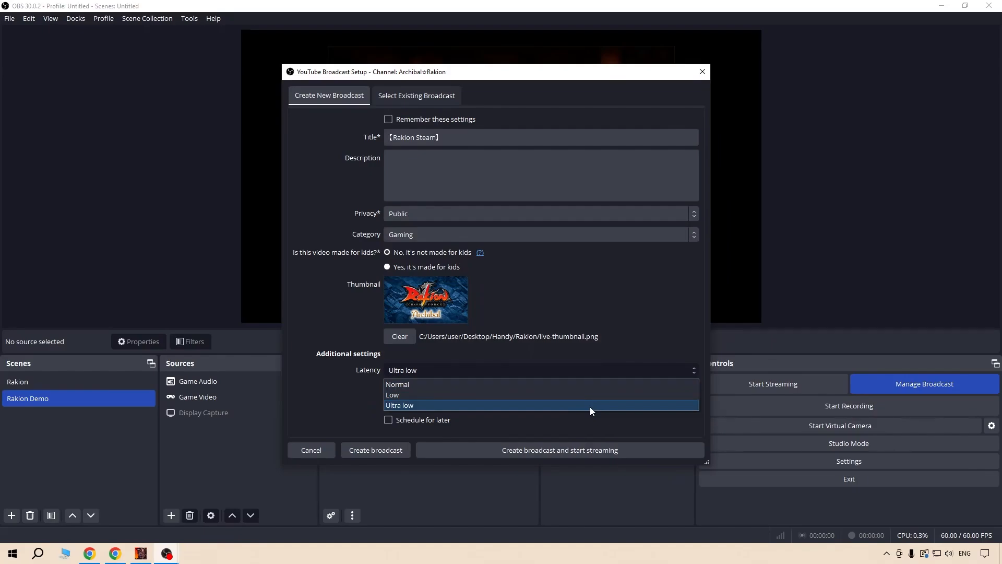
{"action": "left_click", "coordinate": [589, 405]}
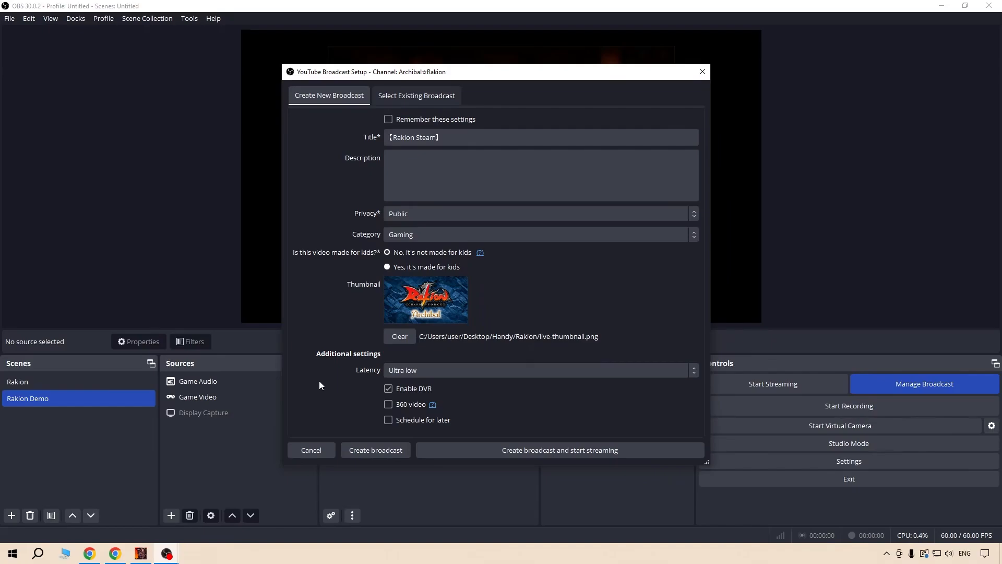
{"action": "left_click", "coordinate": [601, 371]}
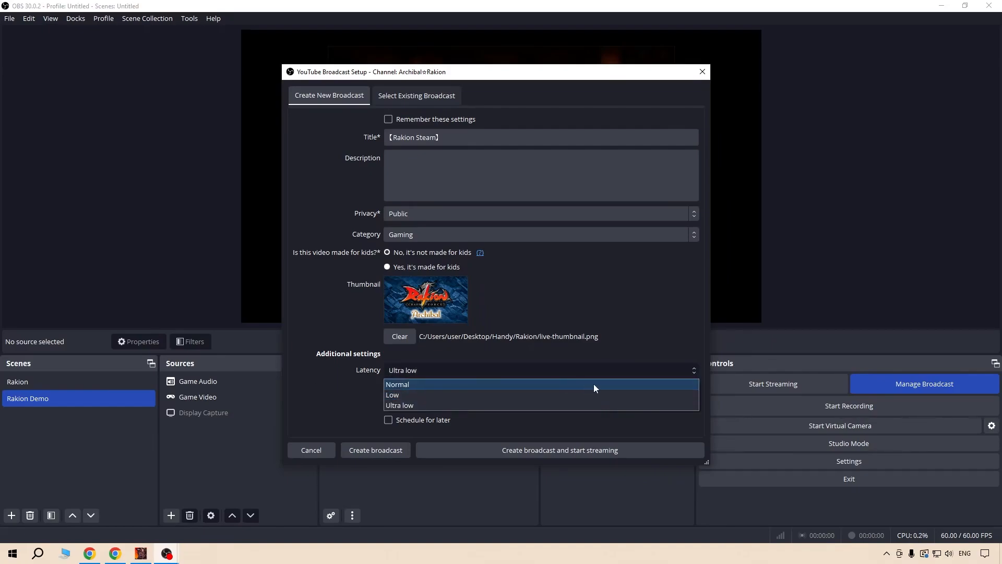
{"action": "left_click", "coordinate": [632, 403]}
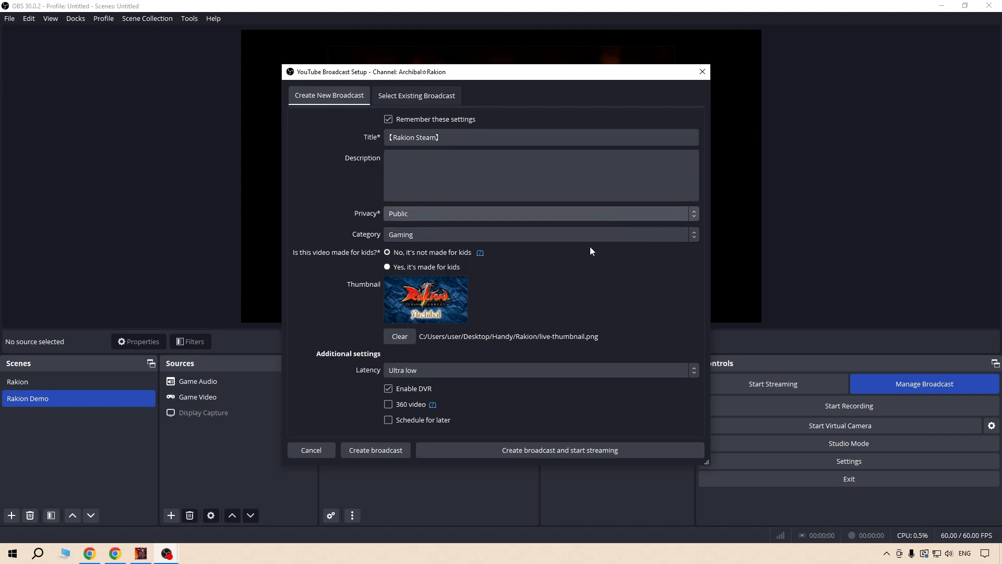
{"action": "left_click", "coordinate": [362, 451]}
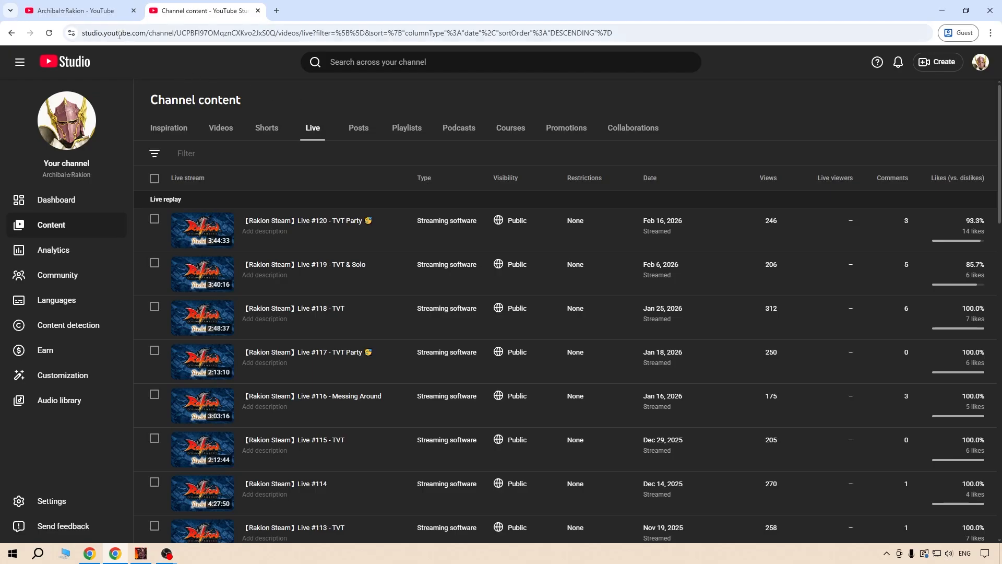
Reload the YouTube channel page and open the upcoming 【Rakion Steam】 broadcast from the channel's live streams.
{"action": "left_click", "coordinate": [78, 11]}
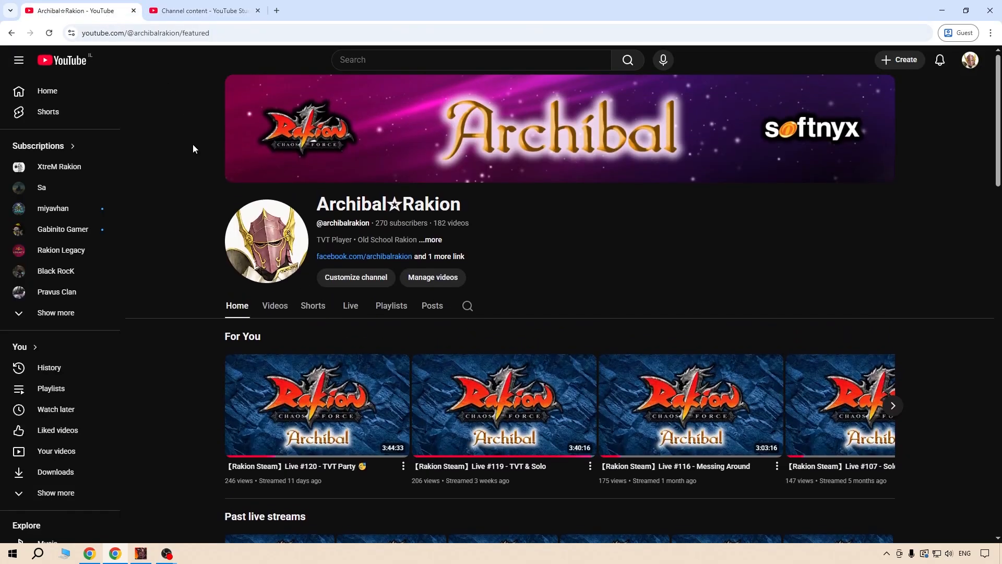
{"action": "left_click", "coordinate": [50, 34]}
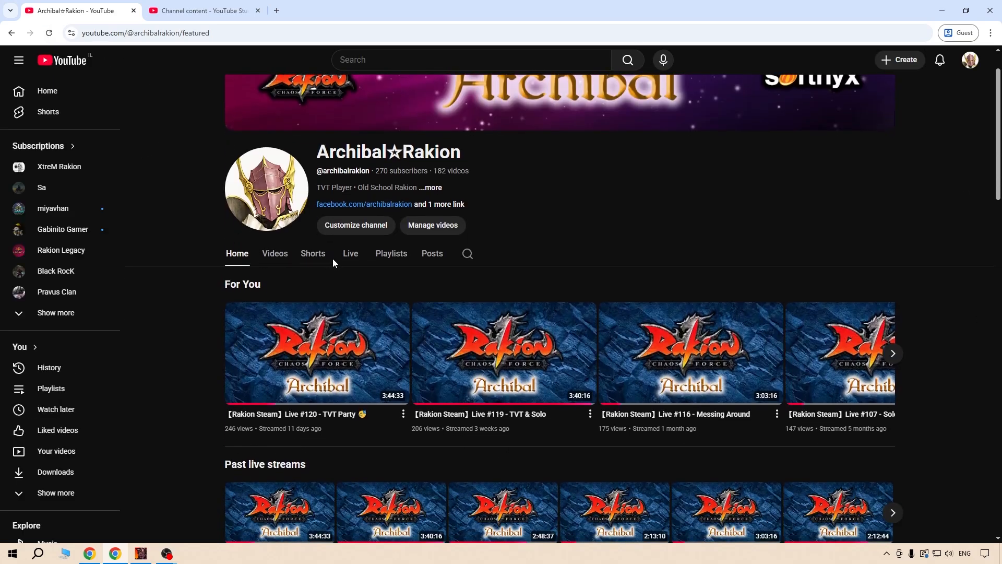
{"action": "left_click", "coordinate": [334, 256]}
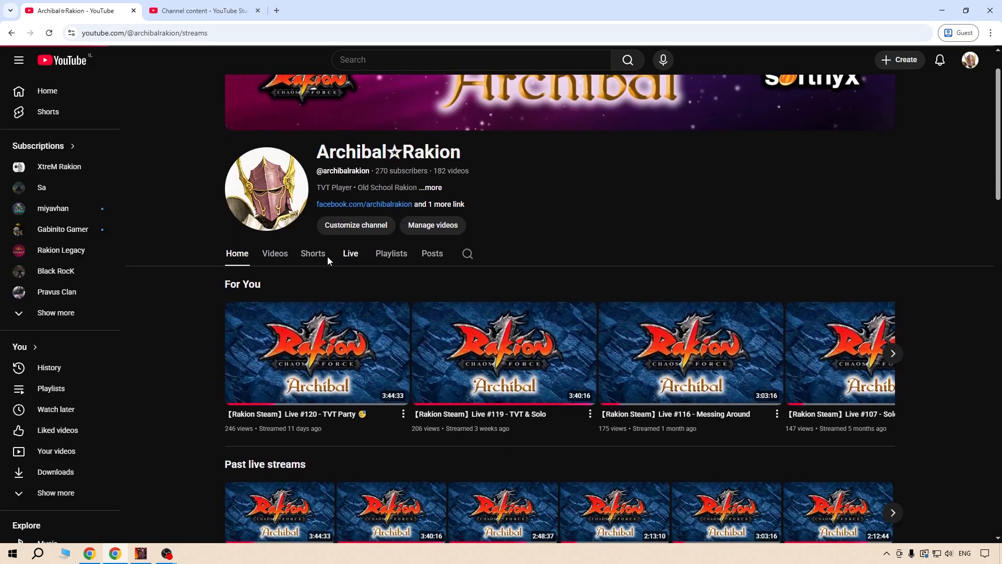
{"action": "scroll", "coordinate": [159, 187], "scroll_direction": "down", "scroll_amount": 2}
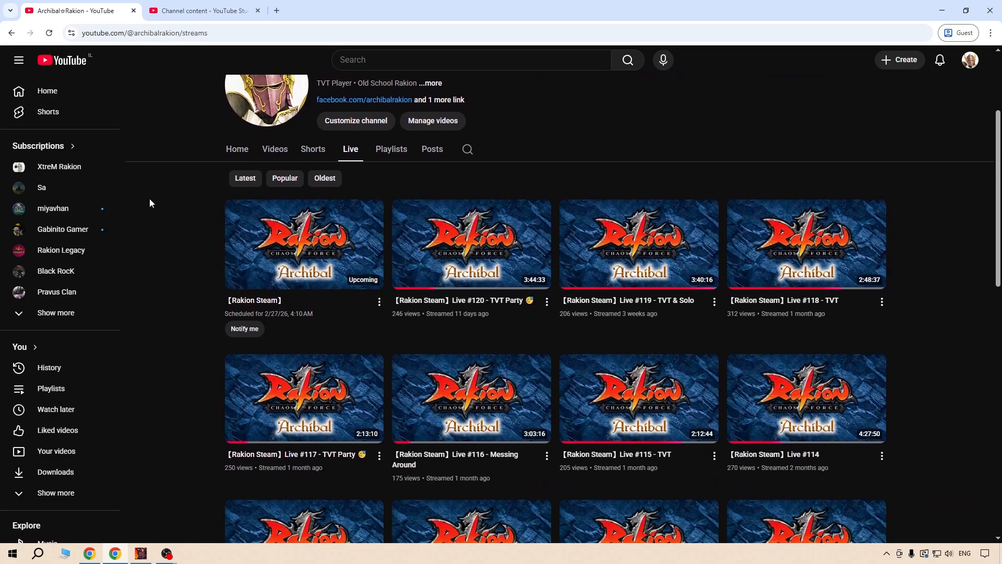
{"action": "left_click", "coordinate": [291, 250]}
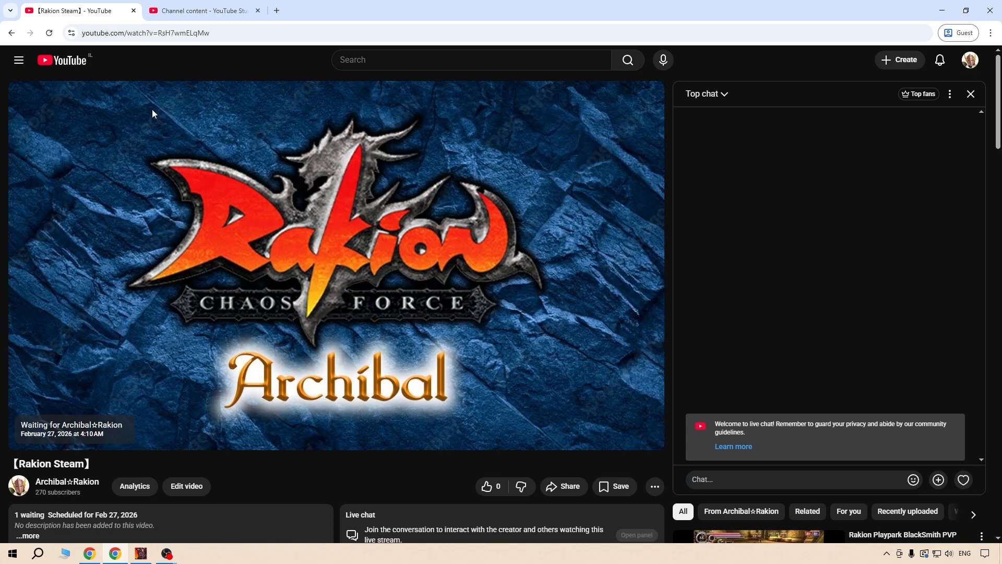
Refresh the live content list in YouTube Studio and check the upcoming 【Rakion Steam】 entry and its visibility.
{"action": "left_click", "coordinate": [200, 11]}
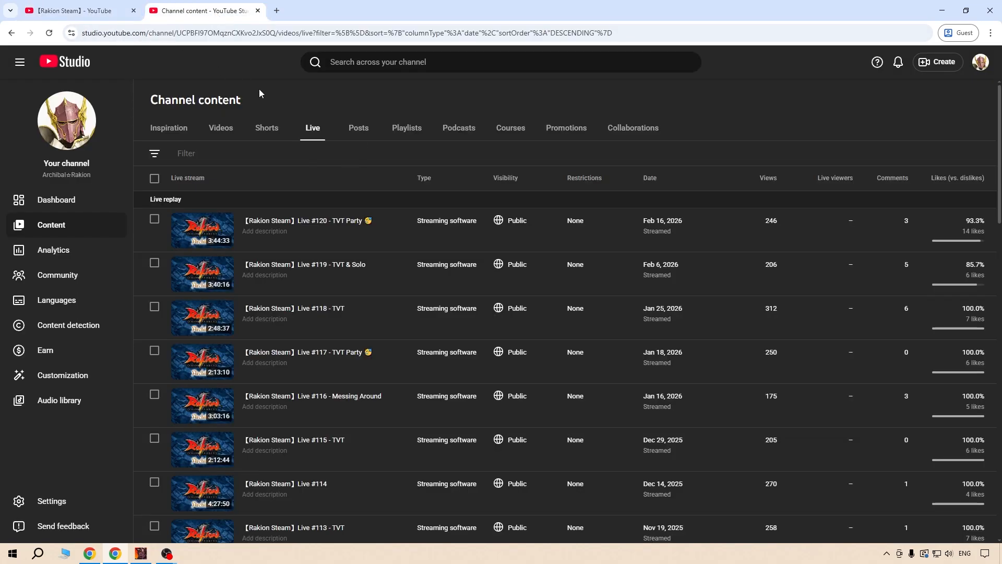
{"action": "key", "text": "F5"}
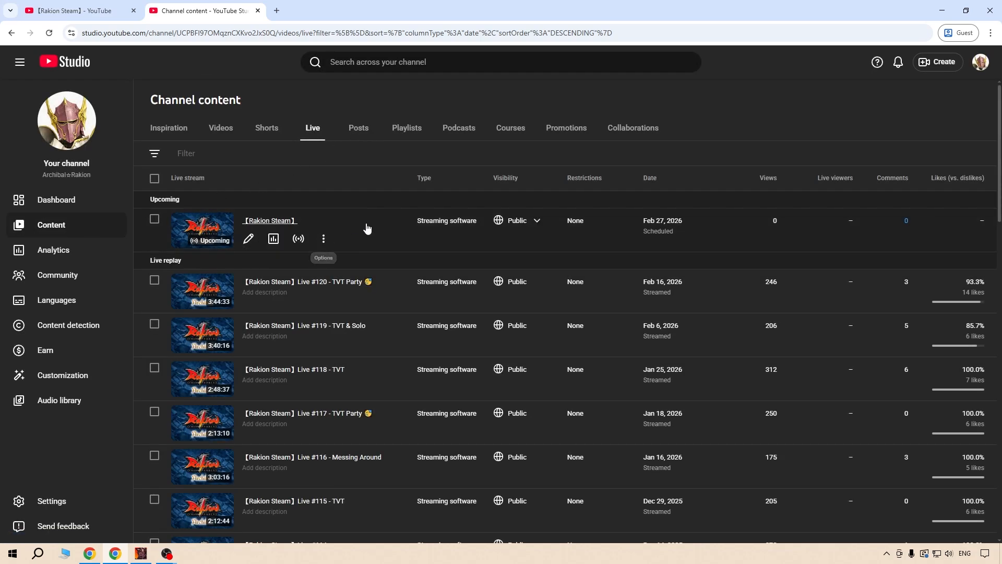
{"action": "left_click", "coordinate": [535, 221]}
{"action": "key", "text": "Escape"}
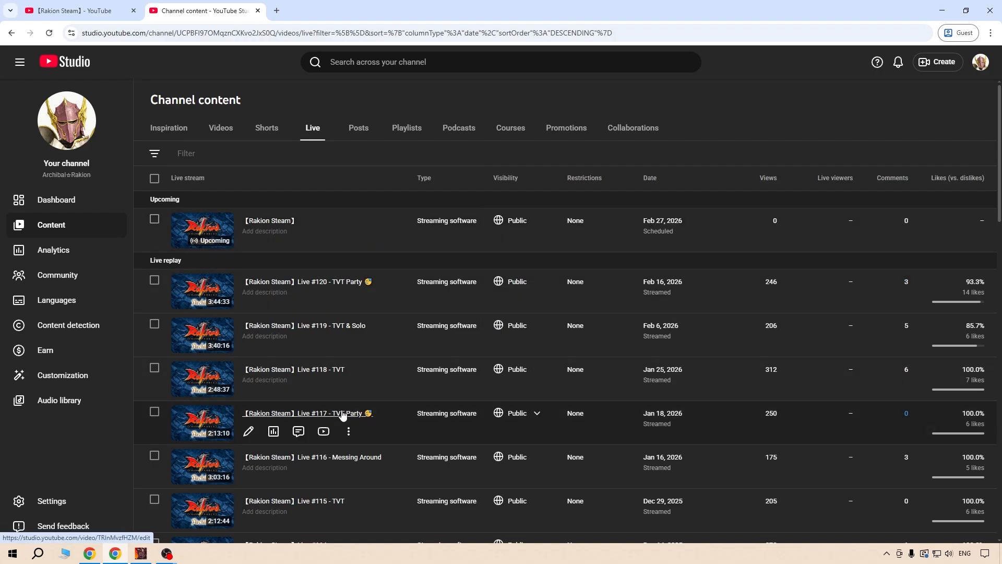
Start streaming from OBS Studio and watch the broadcast at its live point on the YouTube watch page.
{"action": "left_click", "coordinate": [167, 553]}
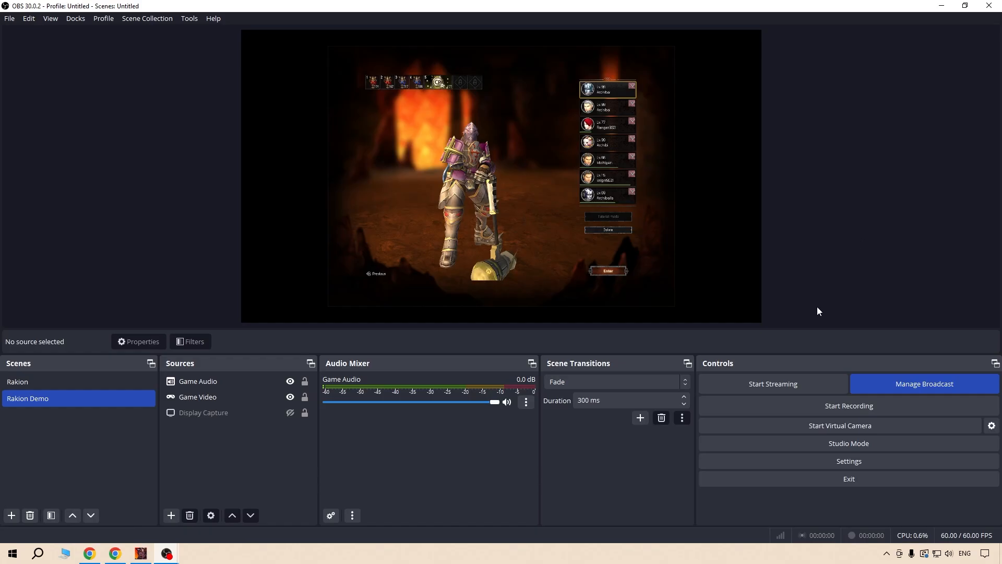
{"action": "left_click", "coordinate": [769, 384]}
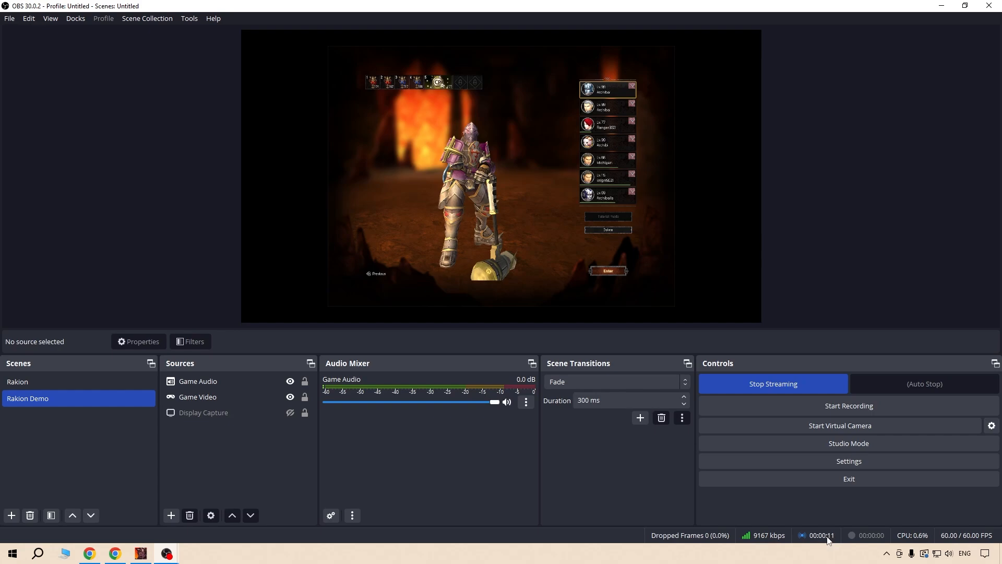
{"action": "left_click", "coordinate": [115, 556]}
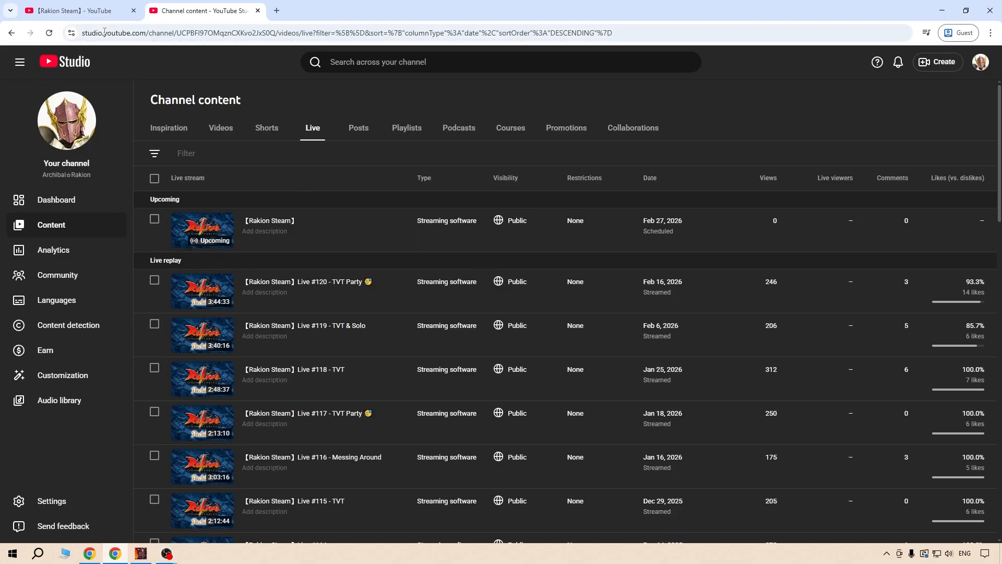
{"action": "left_click", "coordinate": [99, 10]}
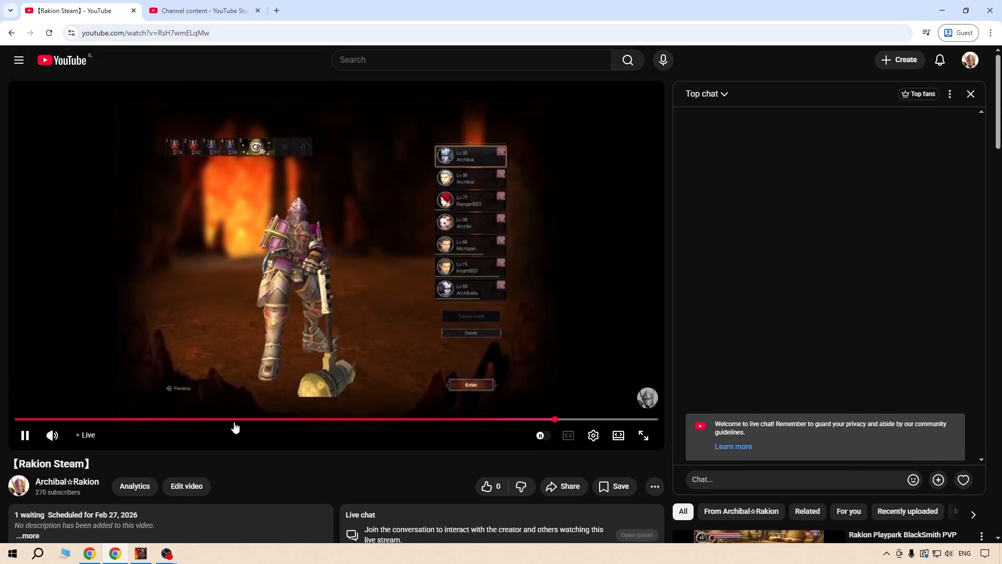
{"action": "left_click", "coordinate": [86, 436]}
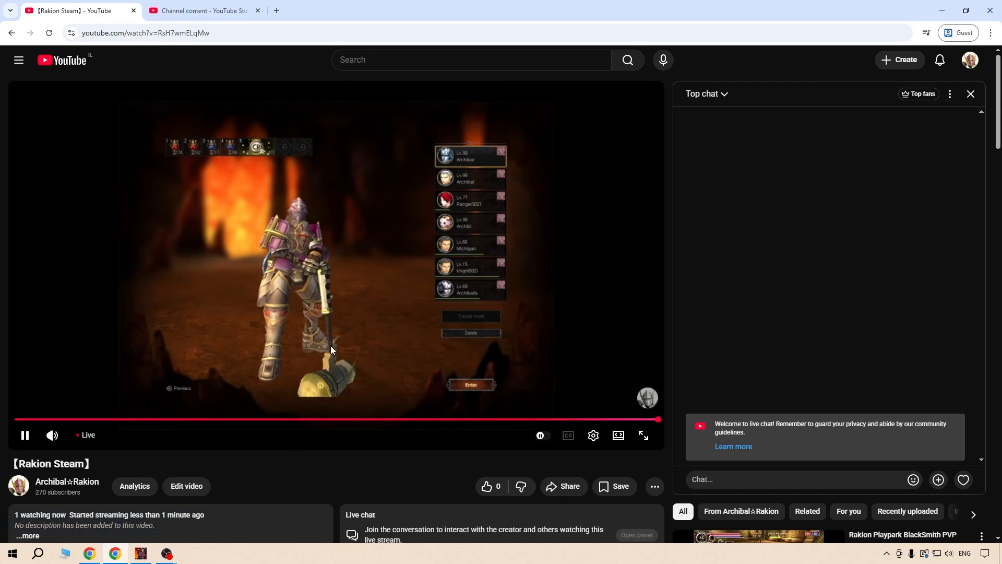
Switch to Rakion, visit the lobby and inventory with the selected character, and return to character selection before minimizing the game.
{"action": "key", "text": "alt+Tab"}
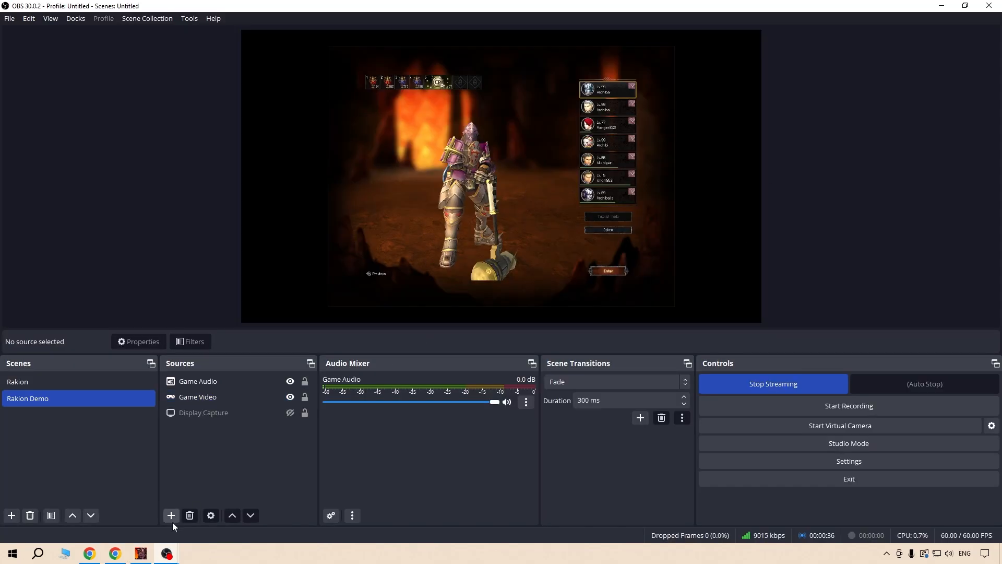
{"action": "left_click", "coordinate": [141, 553]}
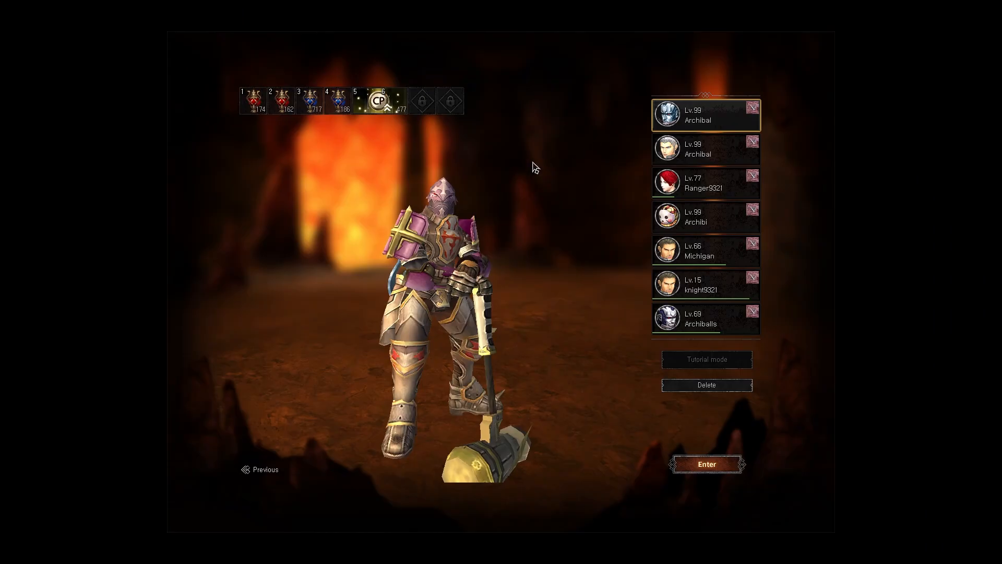
{"action": "key", "text": "Return"}
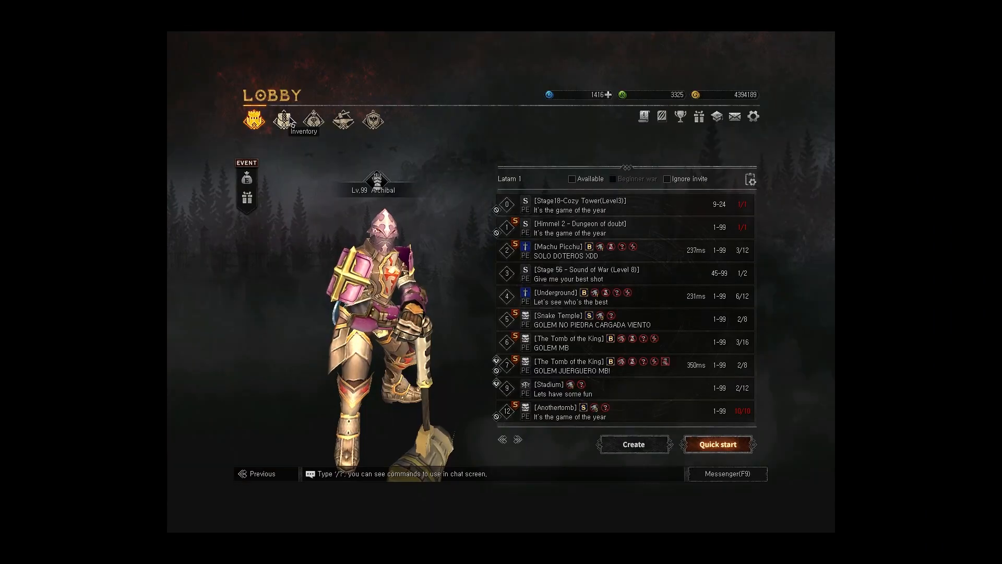
{"action": "left_click", "coordinate": [285, 120]}
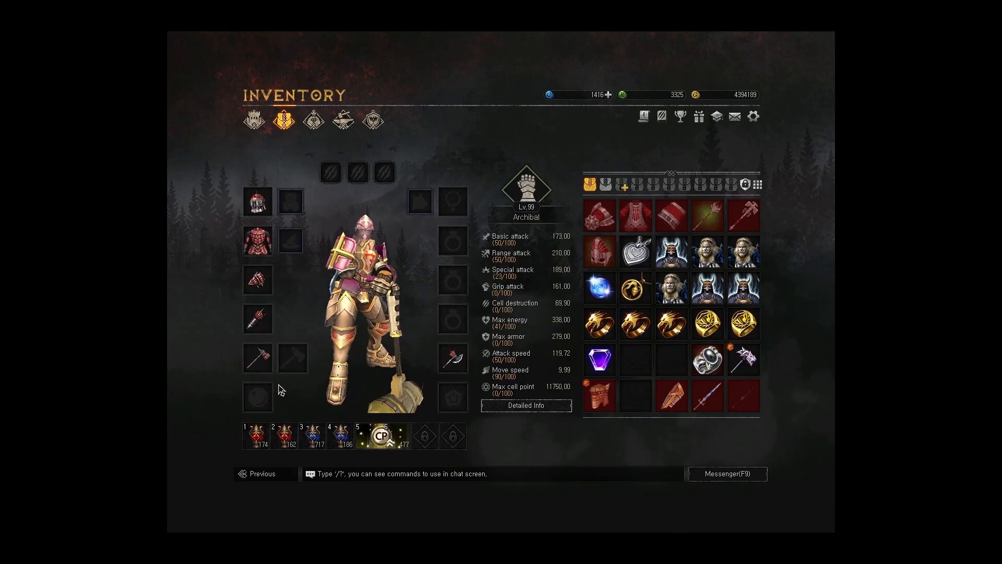
{"action": "left_click", "coordinate": [266, 475]}
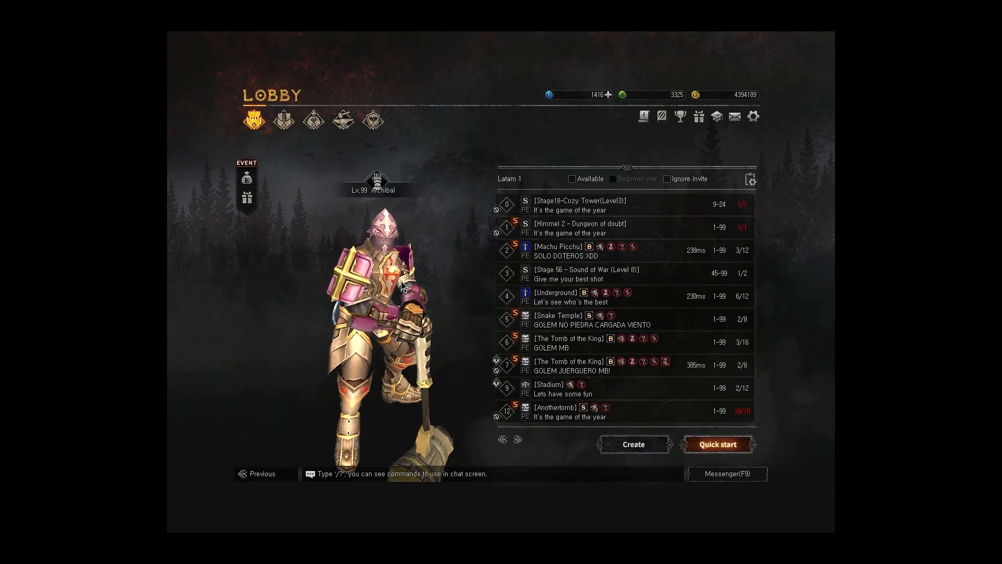
{"action": "left_click", "coordinate": [267, 475]}
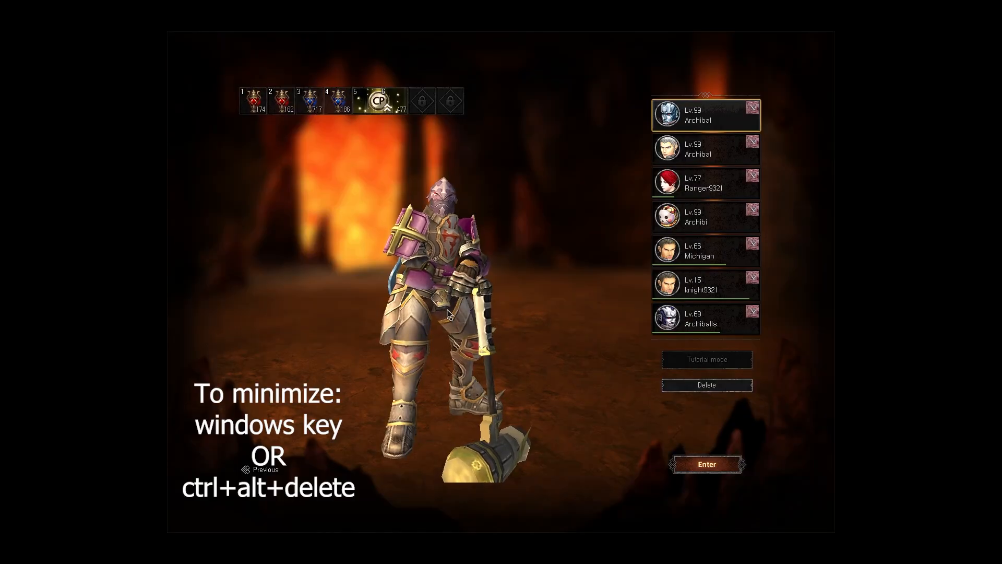
{"action": "key", "text": "super"}
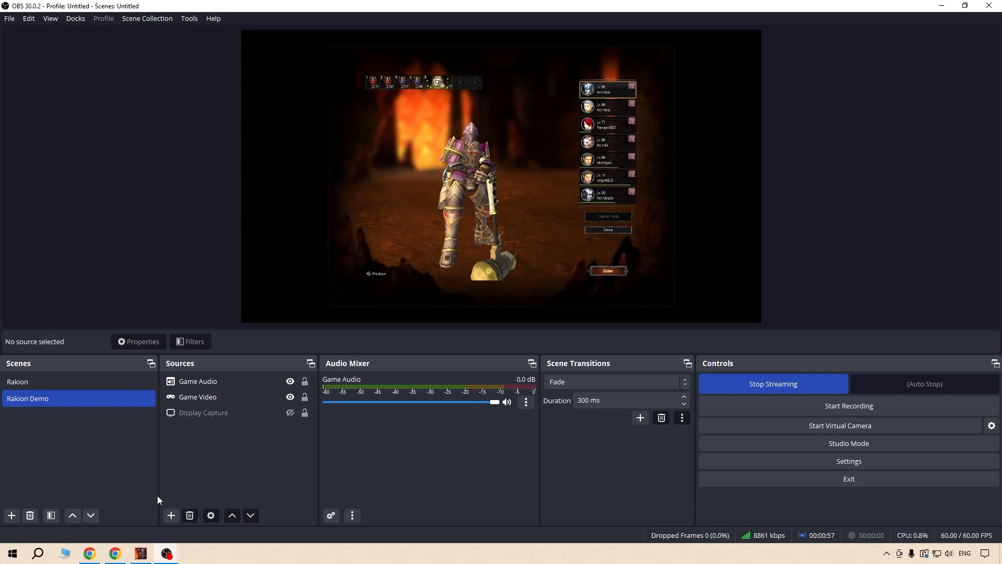
Rewind the live broadcast on the YouTube watch page to check the streamed lobby and inventory footage.
{"action": "left_click", "coordinate": [119, 556]}
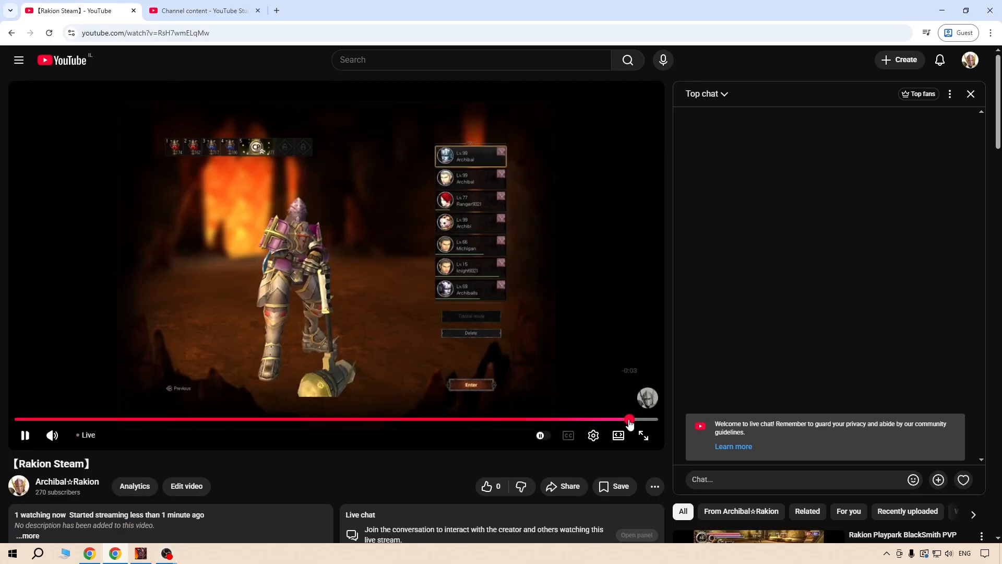
{"action": "left_click", "coordinate": [612, 419]}
{"action": "left_click", "coordinate": [581, 420]}
{"action": "left_click", "coordinate": [550, 420]}
{"action": "left_click", "coordinate": [510, 420]}
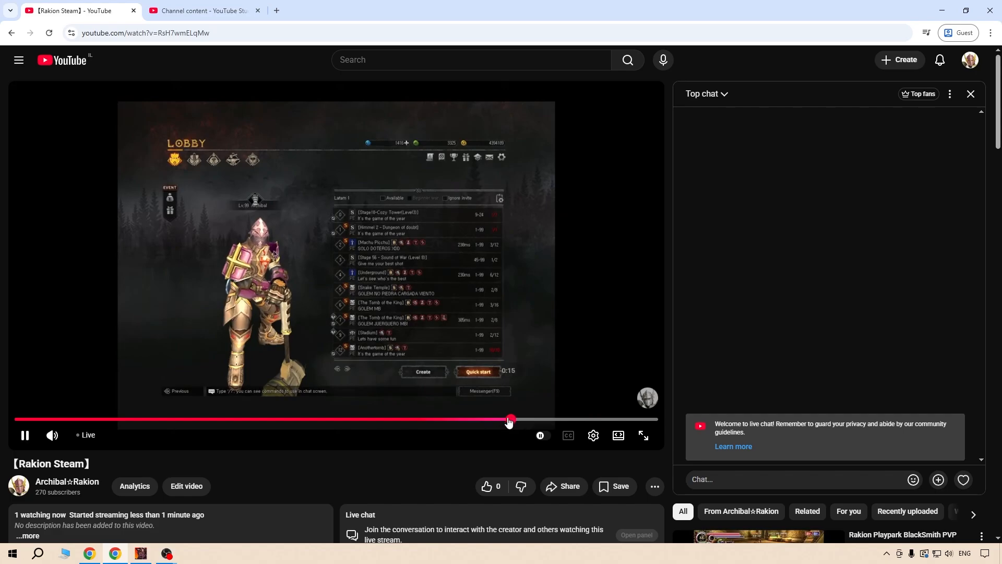
{"action": "left_click", "coordinate": [488, 420]}
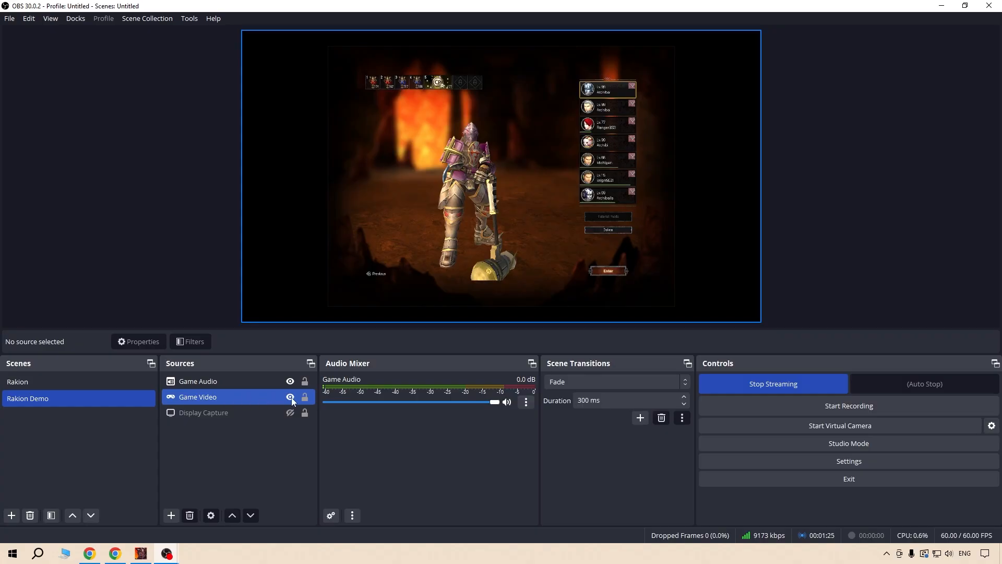
In OBS Studio, hide the Game Video source and show the Display Capture source in the Rakion Demo scene.
{"action": "left_click", "coordinate": [289, 397]}
{"action": "left_click", "coordinate": [290, 412]}
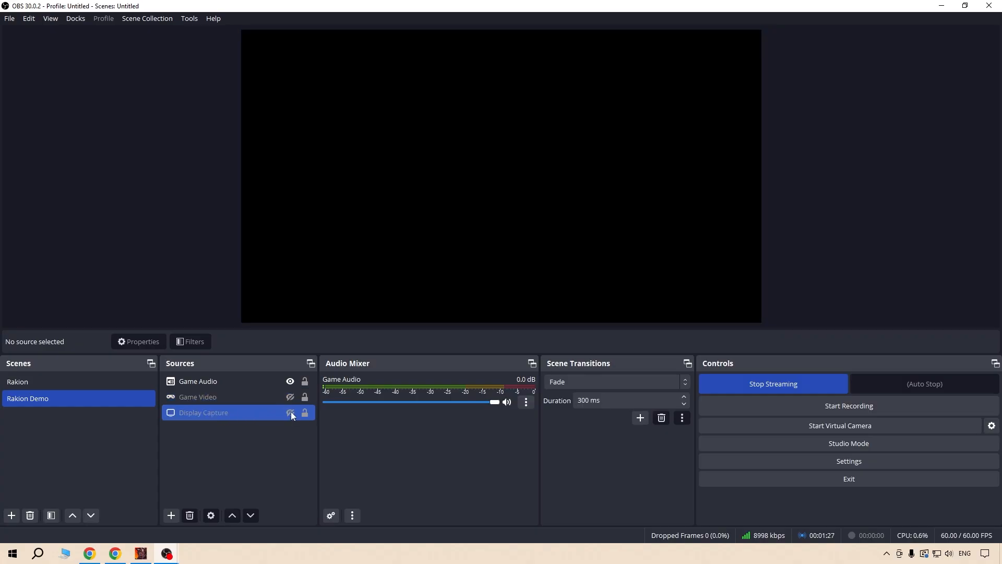
{"action": "left_click", "coordinate": [291, 413]}
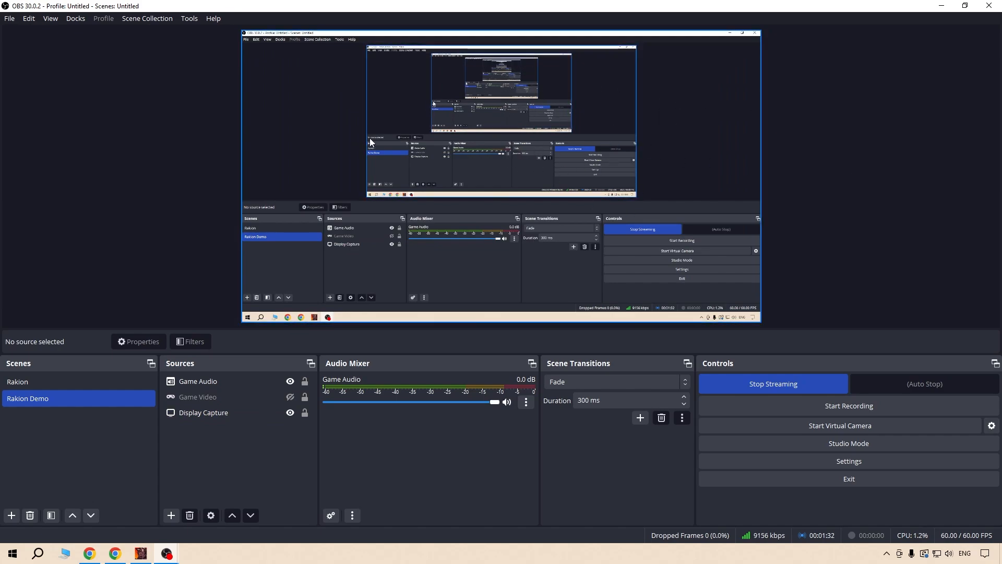
Switch to Rakion, enter the lobby with the second listed character, view the inventory and leave back to character selection.
{"action": "left_click", "coordinate": [142, 552]}
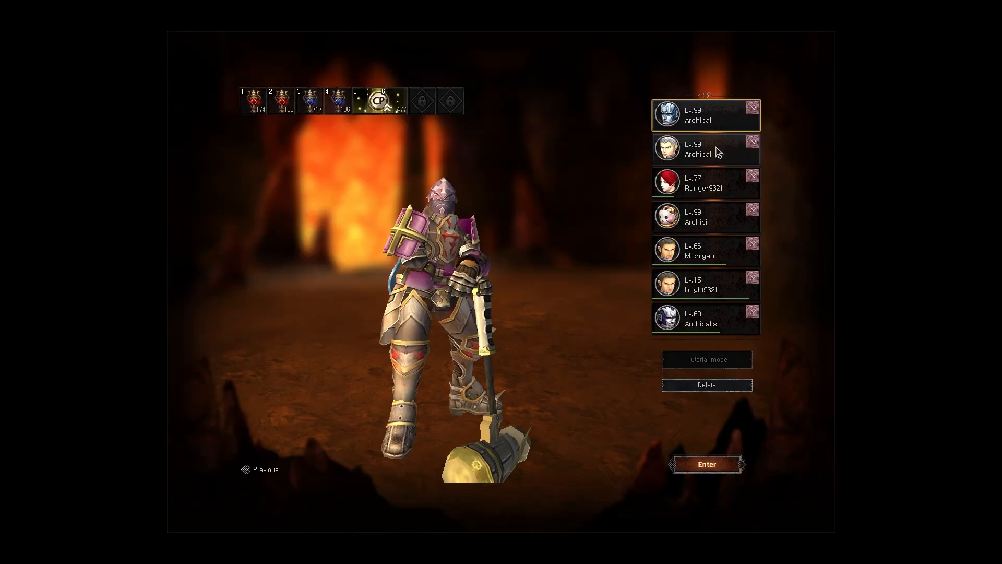
{"action": "double_click", "coordinate": [718, 152]}
{"action": "left_click", "coordinate": [494, 321]}
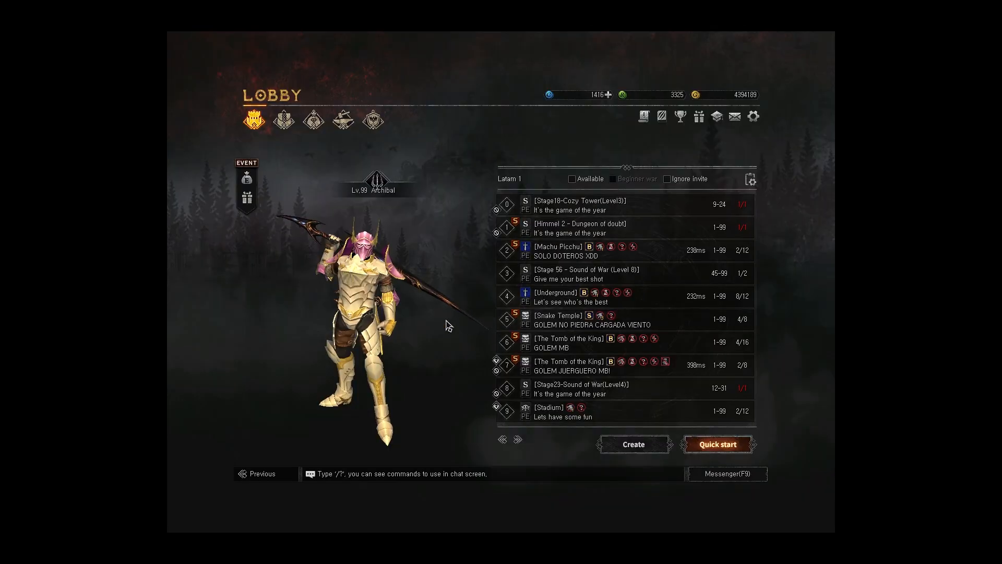
{"action": "left_click", "coordinate": [286, 123]}
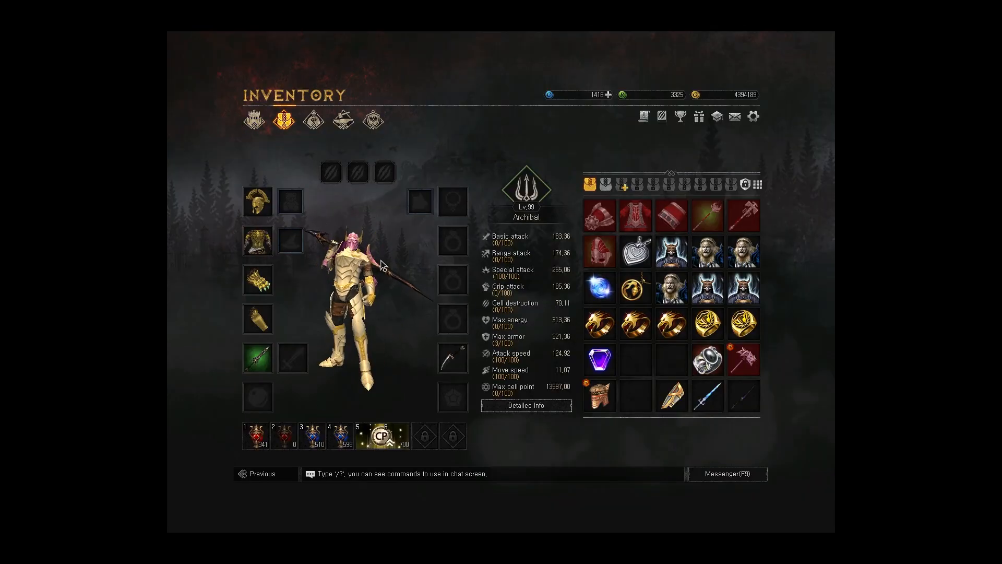
{"action": "left_click", "coordinate": [269, 476]}
{"action": "left_click", "coordinate": [271, 481]}
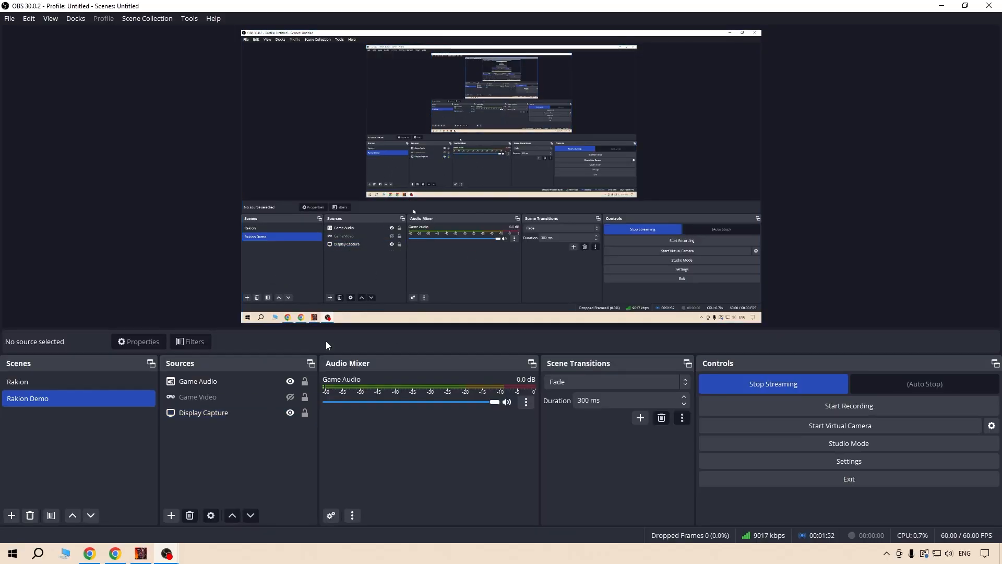
Switch to the YouTube watch page, rewind the live broadcast to the display capture footage and set the playback quality to 1080p60.
{"action": "left_click", "coordinate": [116, 554]}
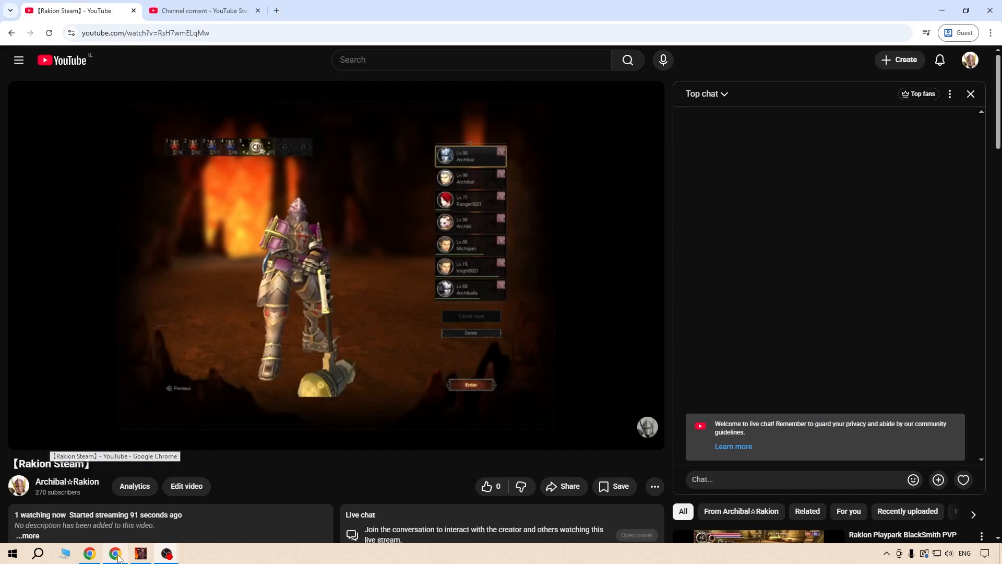
{"action": "left_click", "coordinate": [98, 441]}
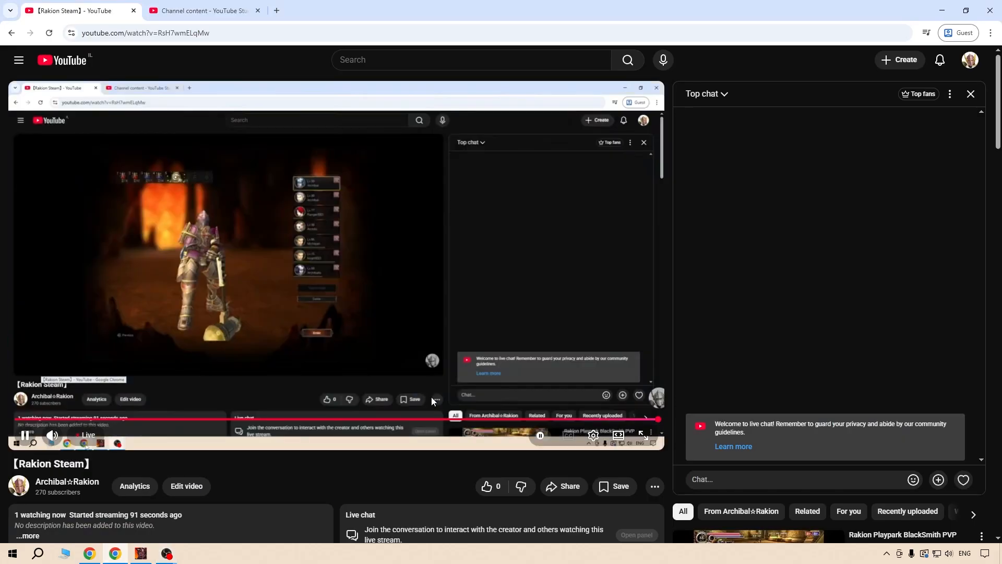
{"action": "left_click", "coordinate": [537, 419]}
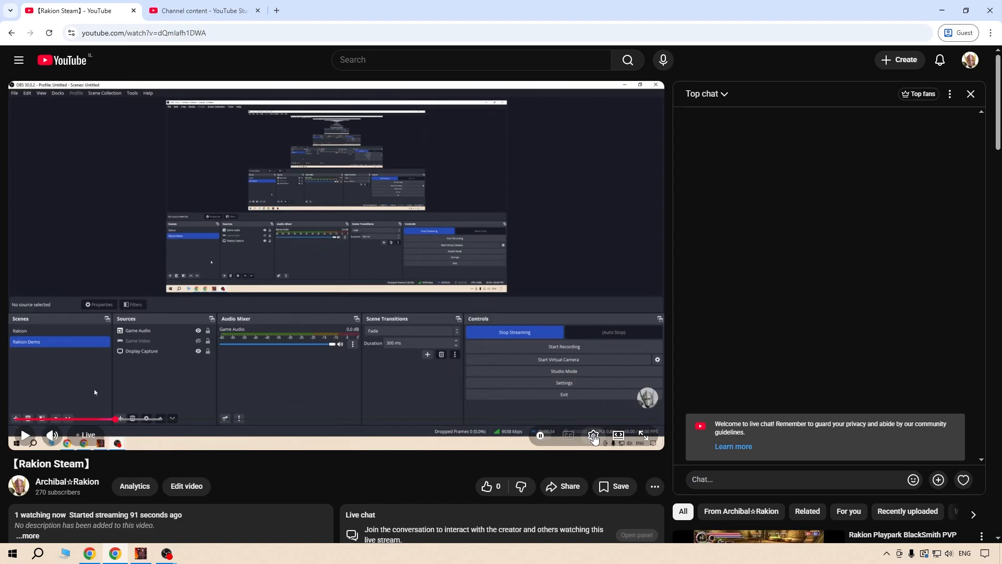
{"action": "left_click", "coordinate": [593, 435]}
{"action": "left_click", "coordinate": [604, 406]}
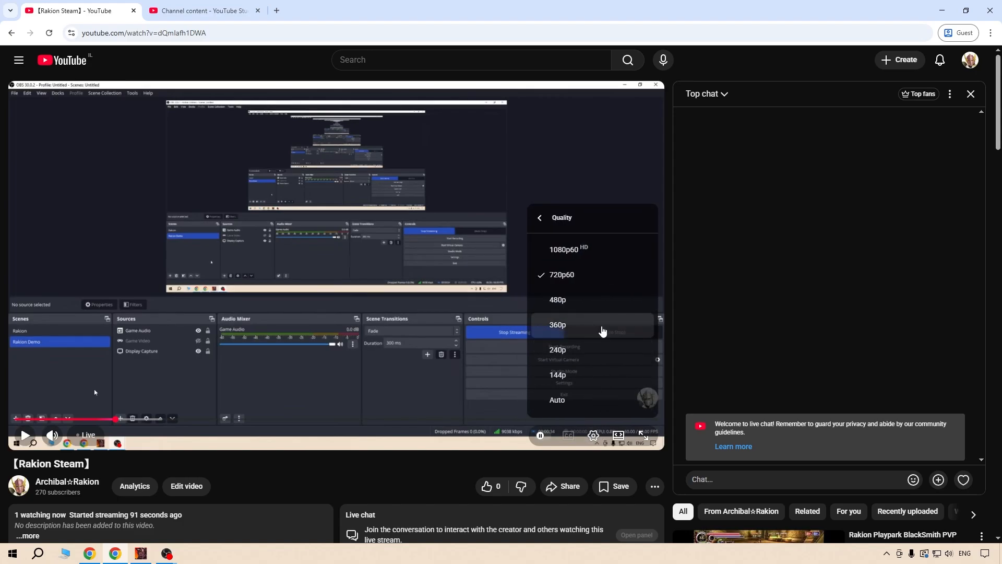
{"action": "left_click", "coordinate": [609, 252]}
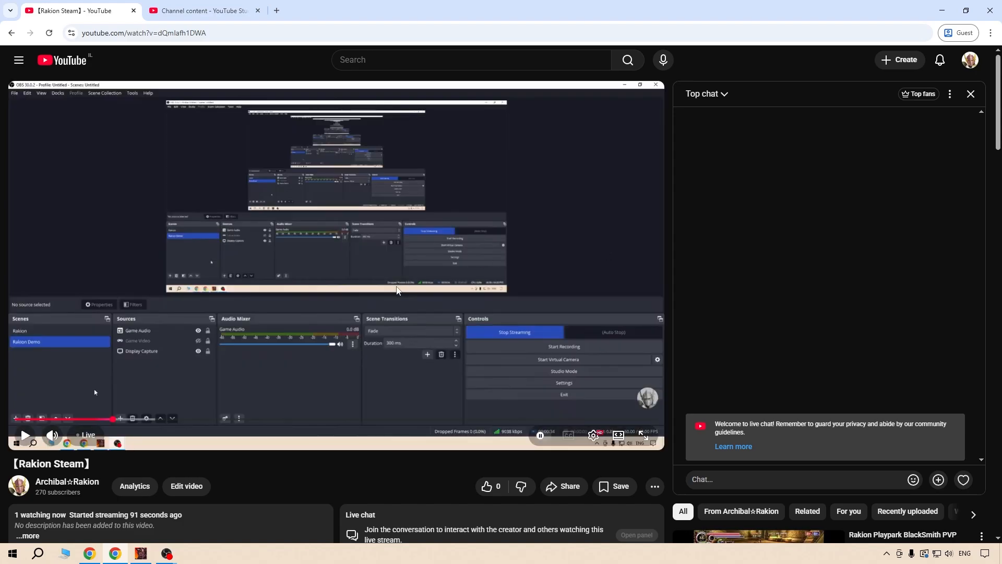
In OBS Studio, hide the Display Capture source and show the Game Video source in the Rakion Demo scene.
{"action": "key", "text": "alt+Tab"}
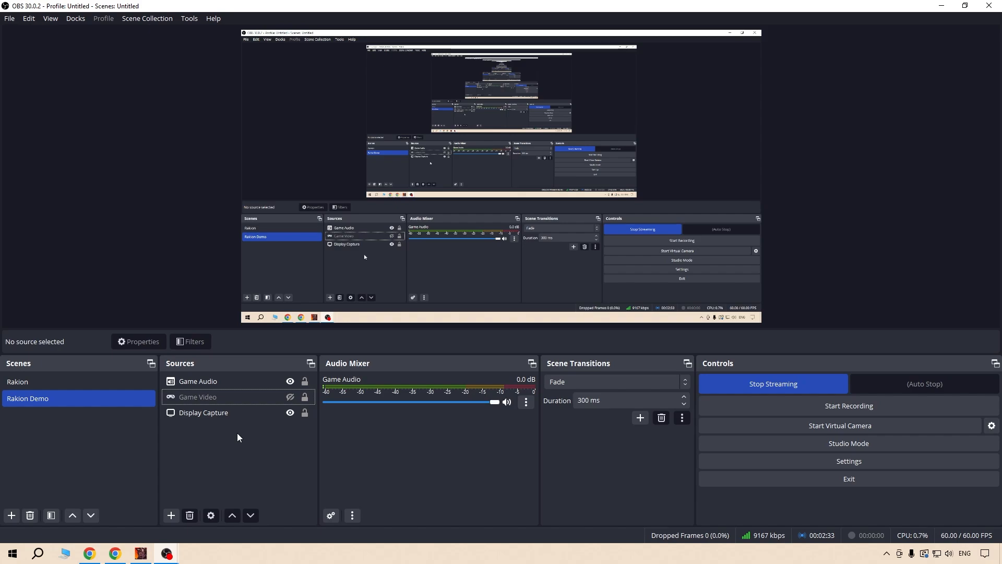
{"action": "left_click", "coordinate": [251, 416]}
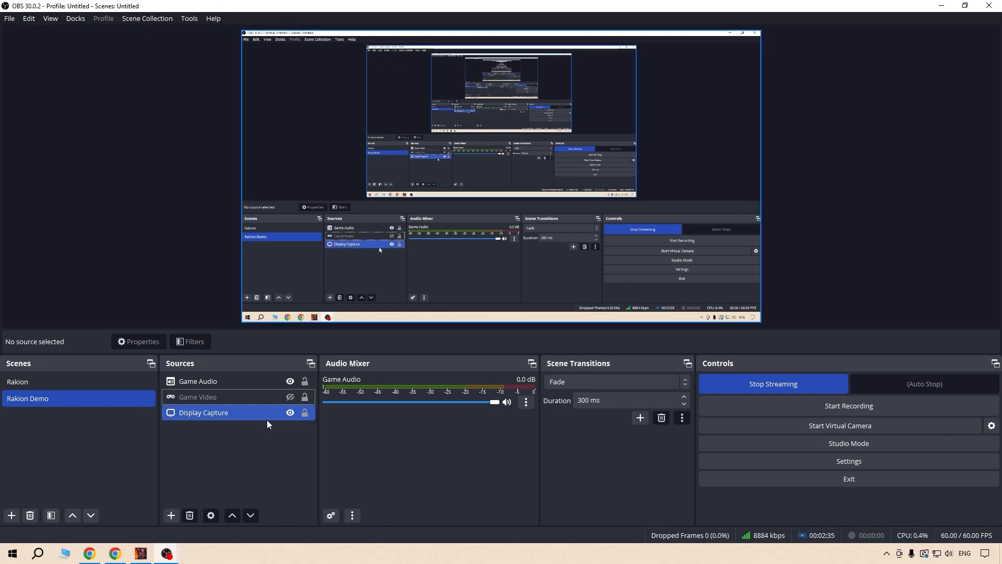
{"action": "left_click", "coordinate": [290, 413]}
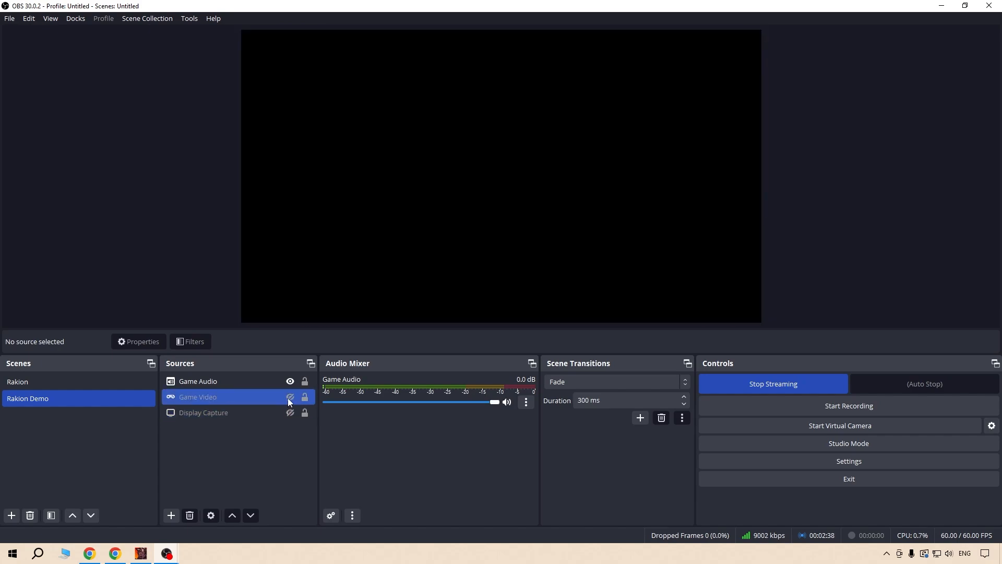
{"action": "left_click", "coordinate": [290, 396]}
{"action": "left_click", "coordinate": [203, 397]}
{"action": "left_click", "coordinate": [247, 453]}
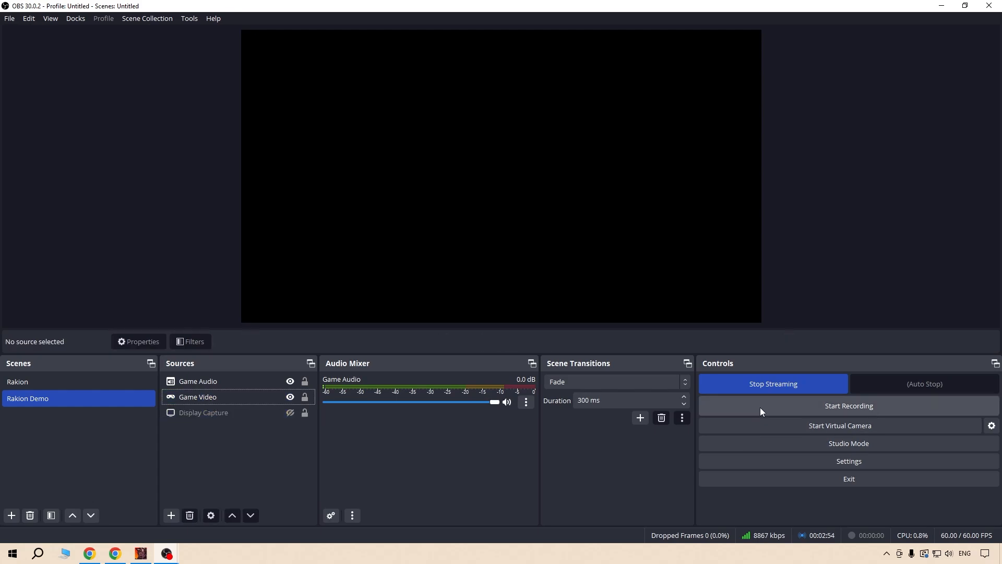
Stop the YouTube stream and confirm ending the broadcast.
{"action": "left_click", "coordinate": [770, 384]}
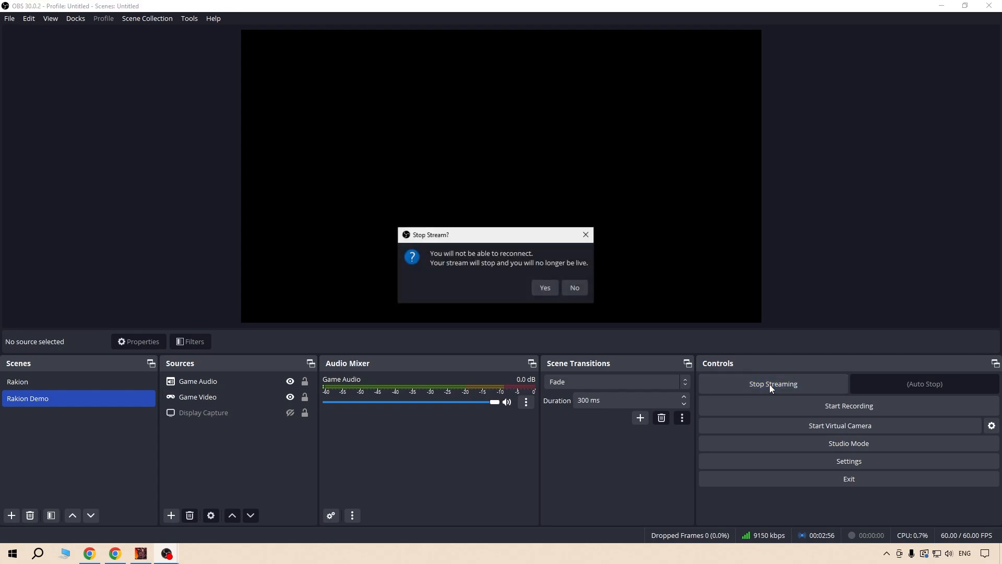
{"action": "left_click", "coordinate": [544, 290]}
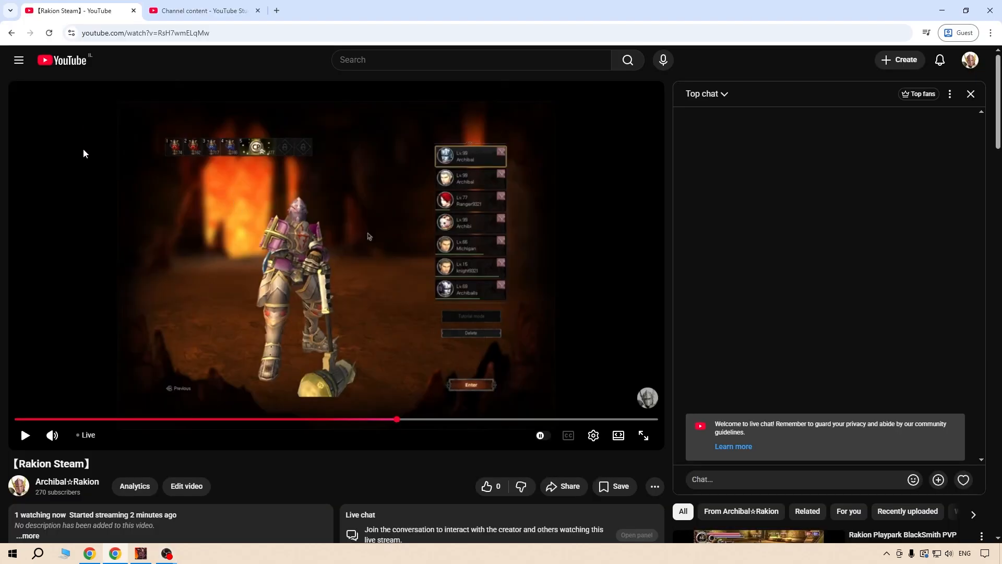
Switch to YouTube and check the ended broadcast in the channel's live streams and in YouTube Studio's live content list, refreshing the pages.
{"action": "scroll", "coordinate": [77, 148], "scroll_direction": "down", "scroll_amount": 1}
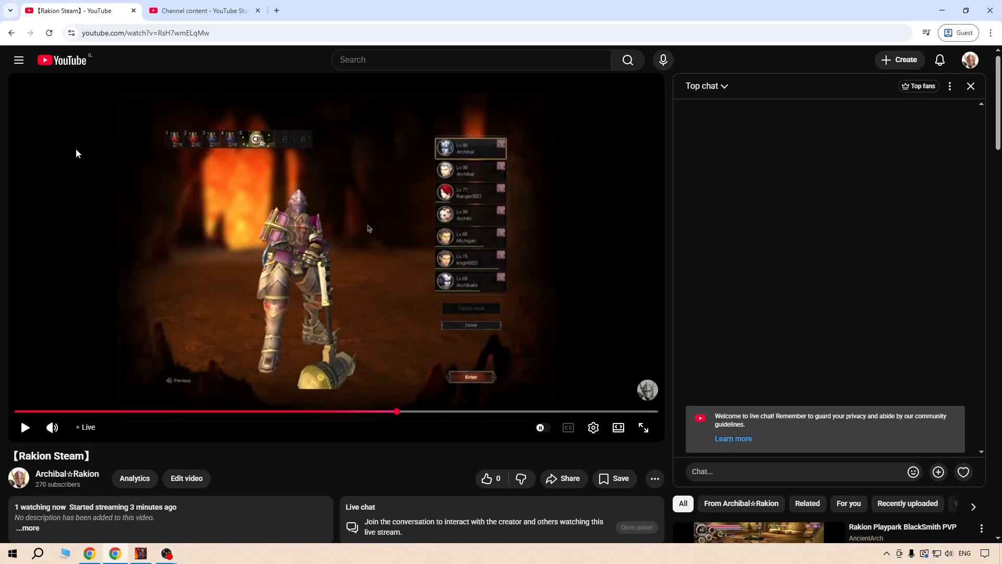
{"action": "scroll", "coordinate": [73, 157], "scroll_direction": "up", "scroll_amount": 1}
{"action": "left_click", "coordinate": [50, 33]}
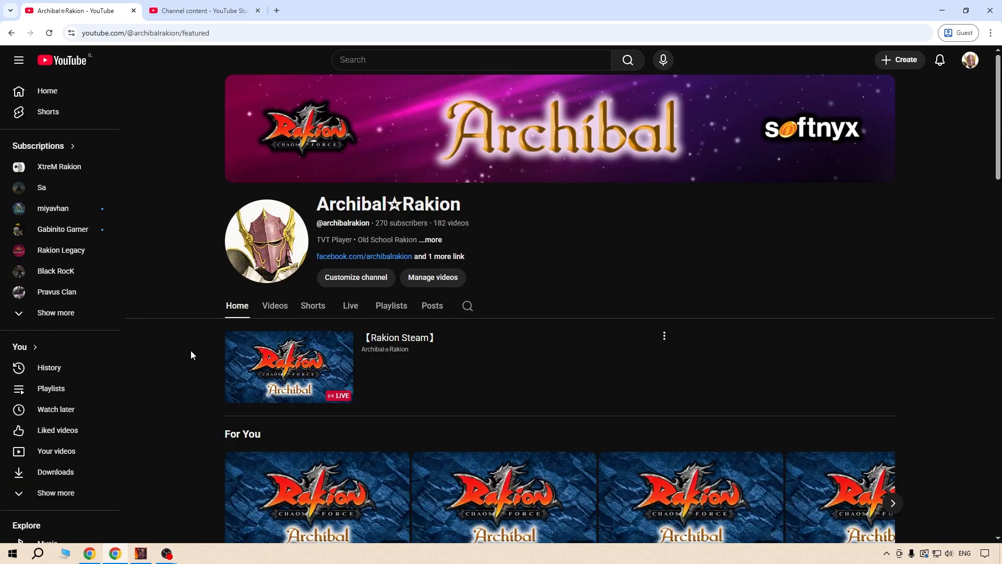
{"action": "left_click", "coordinate": [350, 306]}
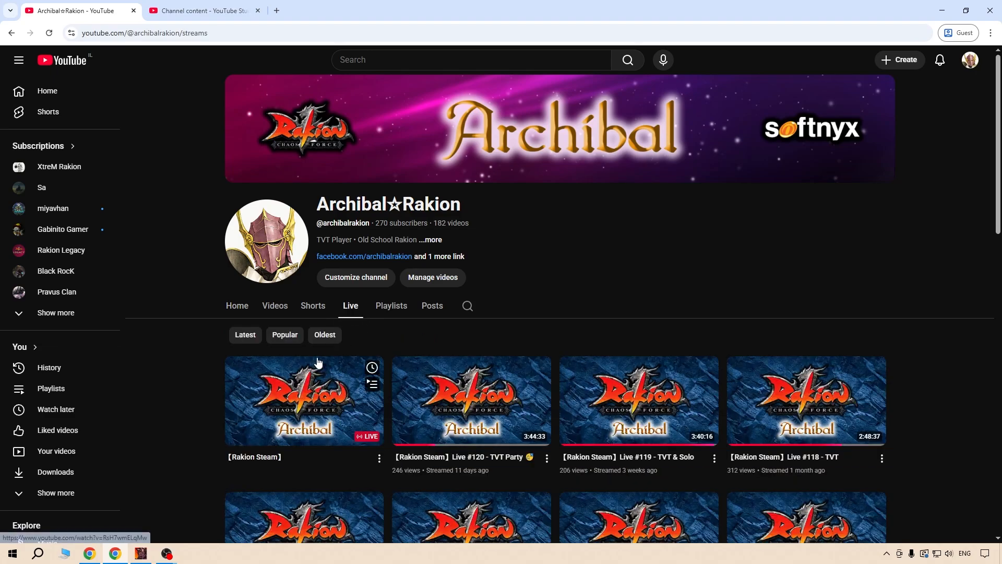
{"action": "left_click", "coordinate": [201, 11]}
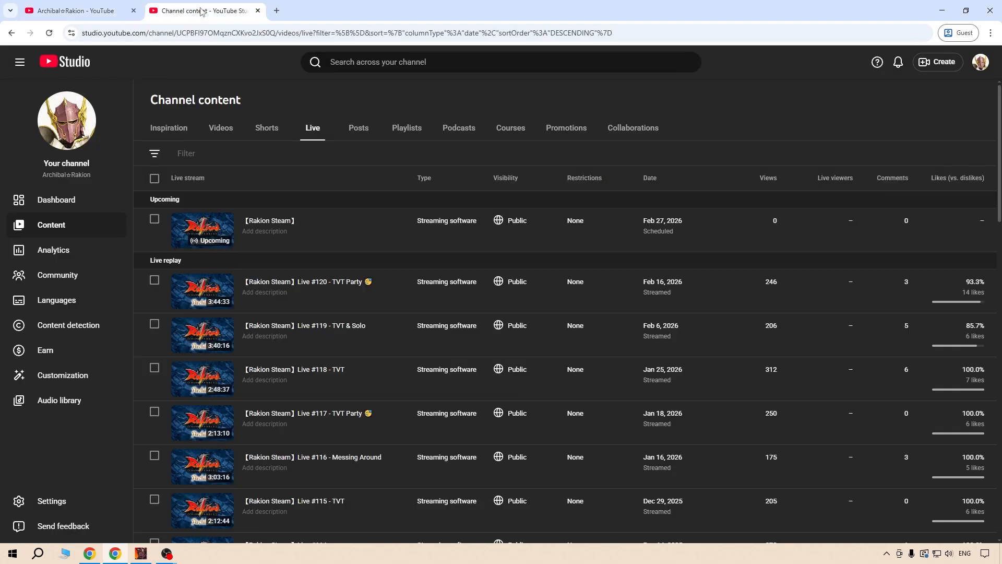
{"action": "left_click", "coordinate": [48, 33]}
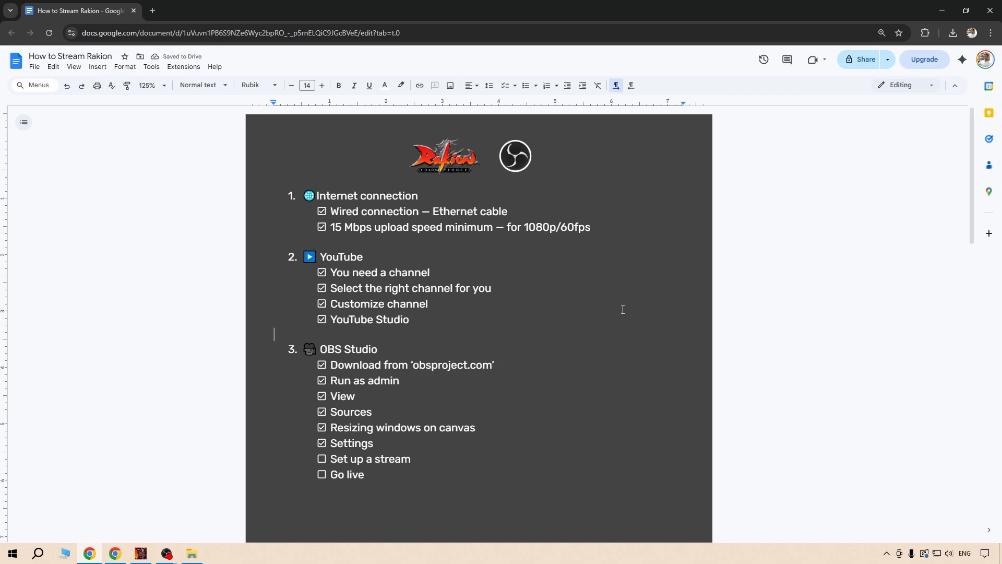
In the How to Stream Rakion document, check off 'Set up a stream' and 'Go live' under OBS Studio.
{"action": "left_click", "coordinate": [321, 459]}
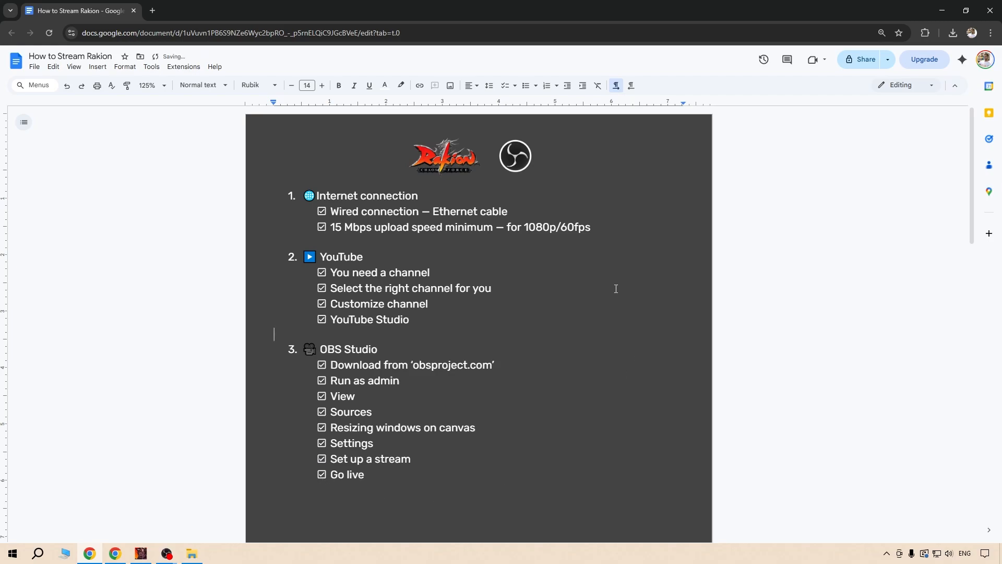